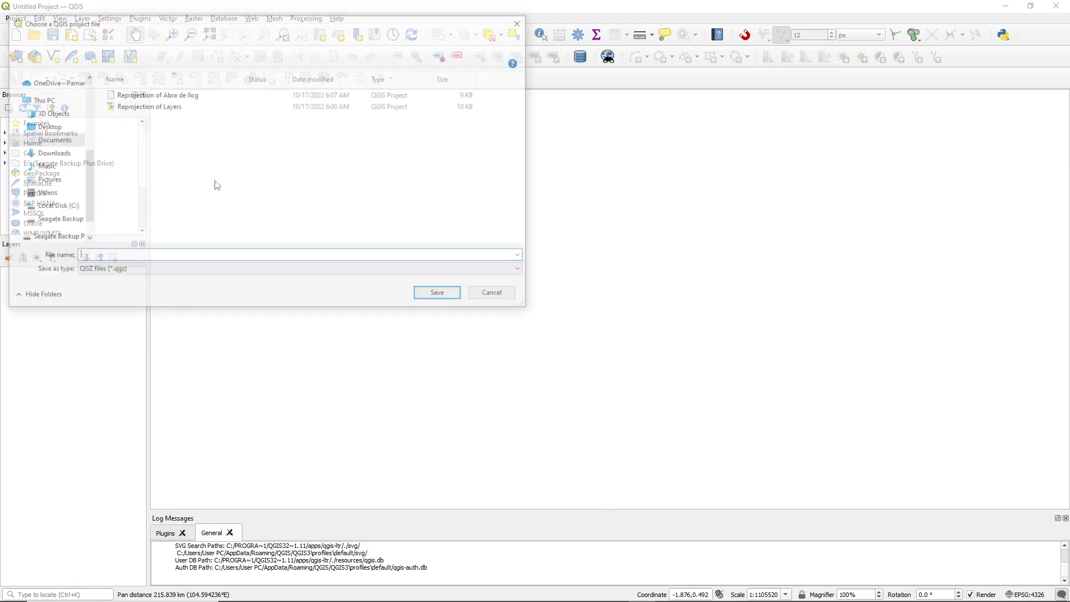
- Create a folder named "04 Advanced Digitizing and Geometry Editing" inside the DEMO folder while saving the project
{"action": "left_click", "coordinate": [196, 42]}
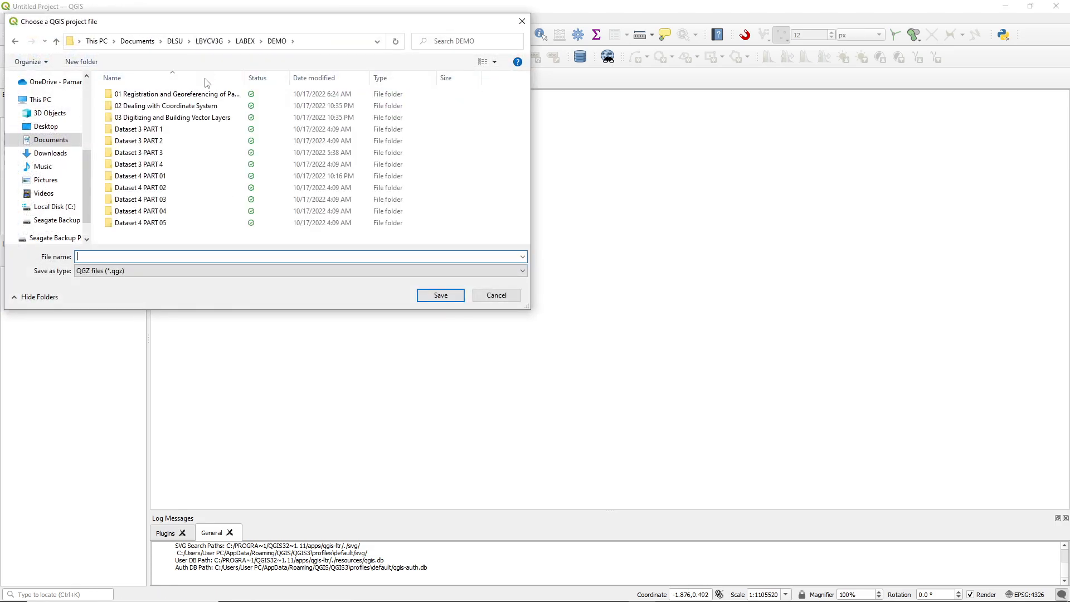
{"action": "left_click", "coordinate": [85, 63]}
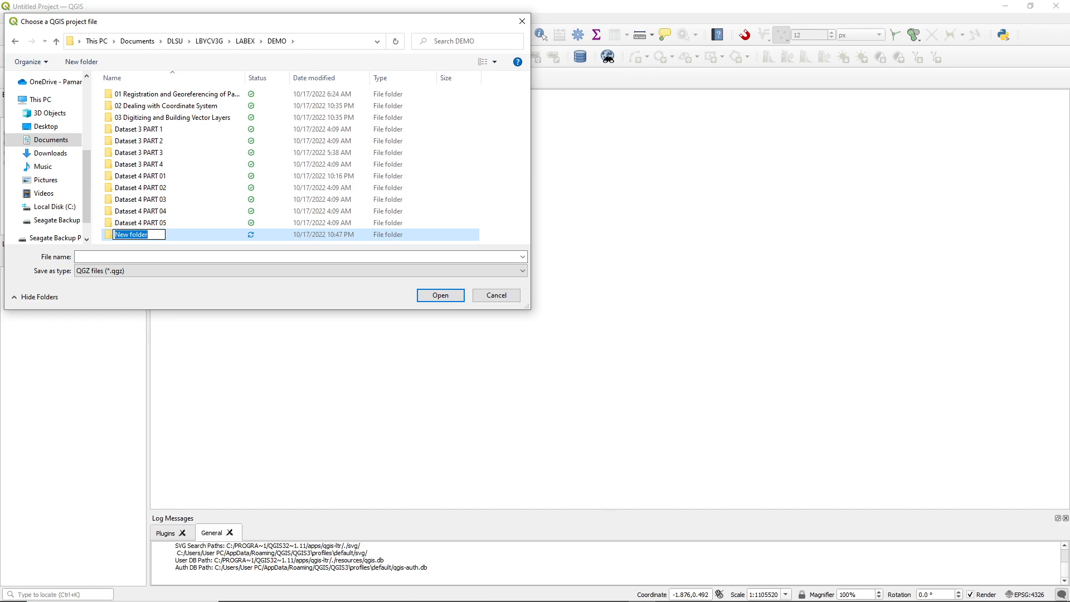
{"action": "type", "text": "Advanced"}
{"action": "key", "text": "ctrl+a"}
{"action": "key", "text": "Home"}
{"action": "type", "text": "04  Digitizi"}
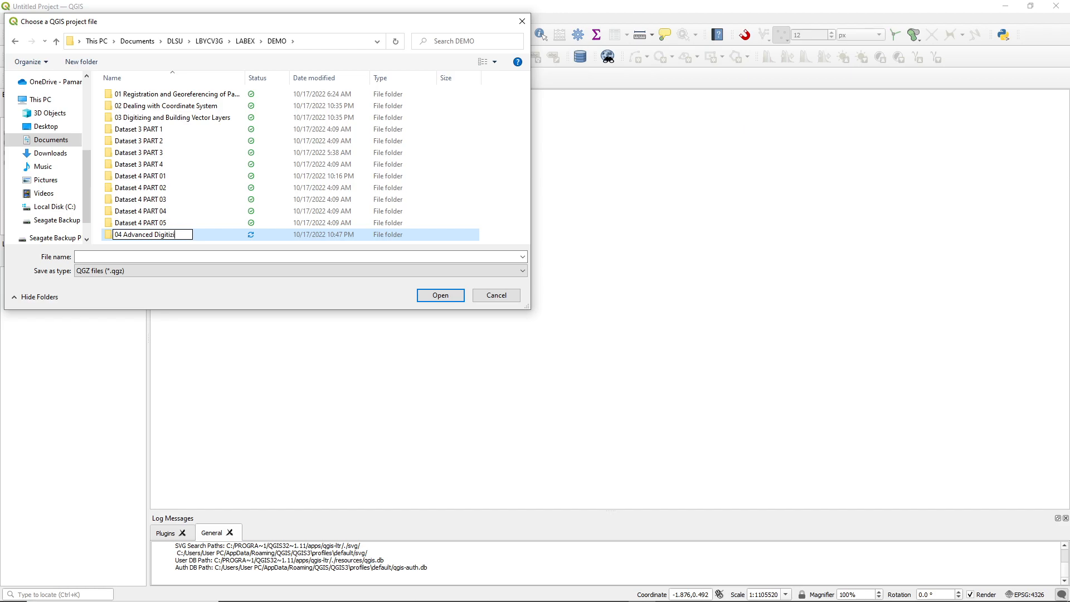
{"action": "type", "text": "ng and Geomet"}
{"action": "type", "text": "r"}
{"action": "type", "text": "y Editi"}
{"action": "type", "text": "nf"}
{"action": "type", "text": "g"}
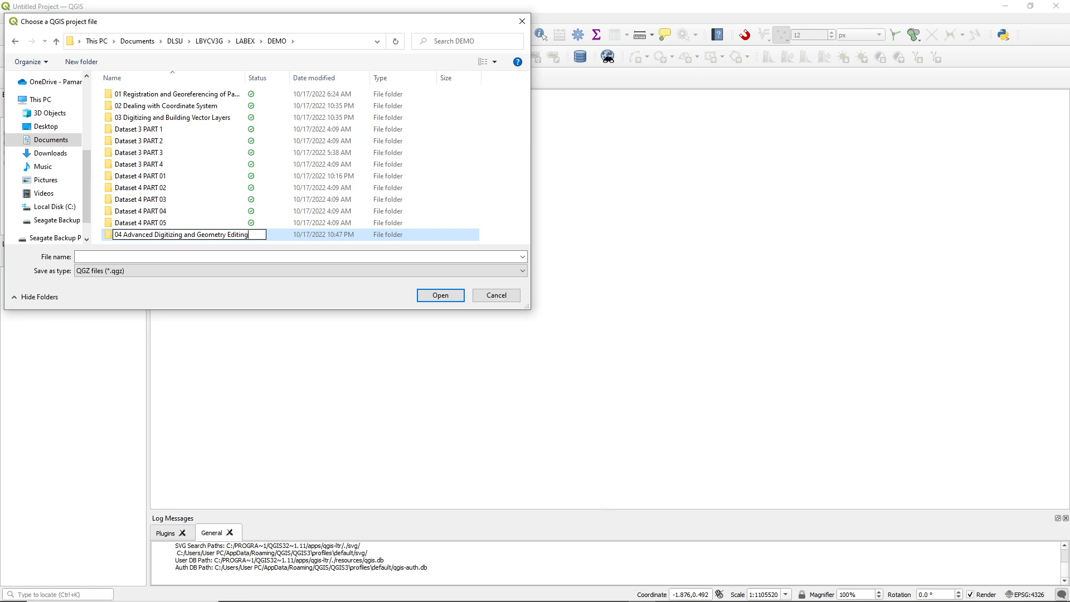
{"action": "key", "text": "Return"}
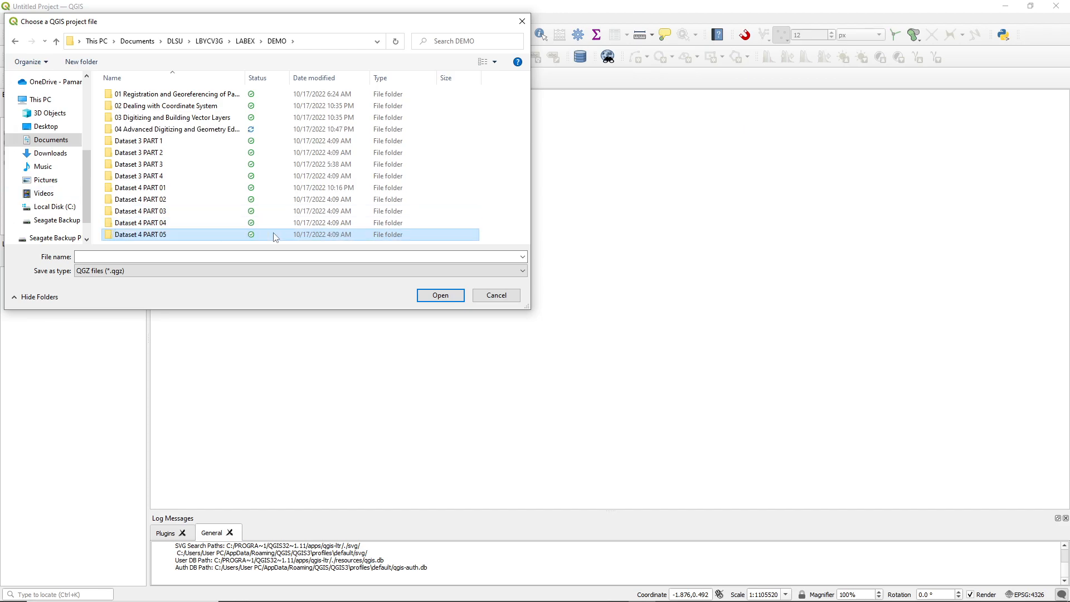
- Save the project as "Advanced Digitizing - Guimaras Island" in the "04 Advanced Digitizing and Geometry Editing" folder
{"action": "left_click", "coordinate": [178, 131]}
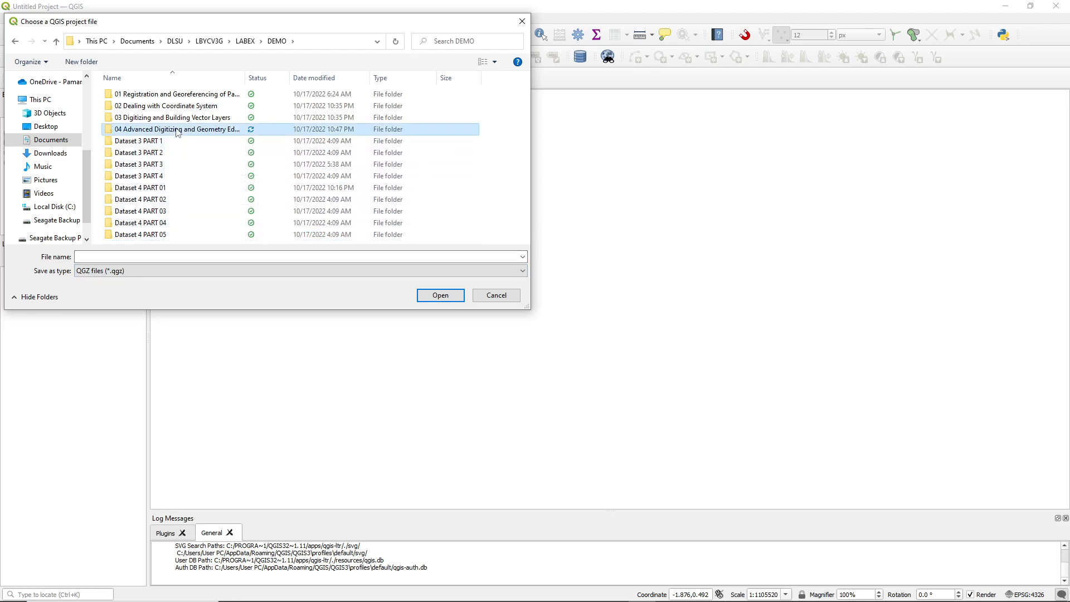
{"action": "double_click", "coordinate": [177, 131]}
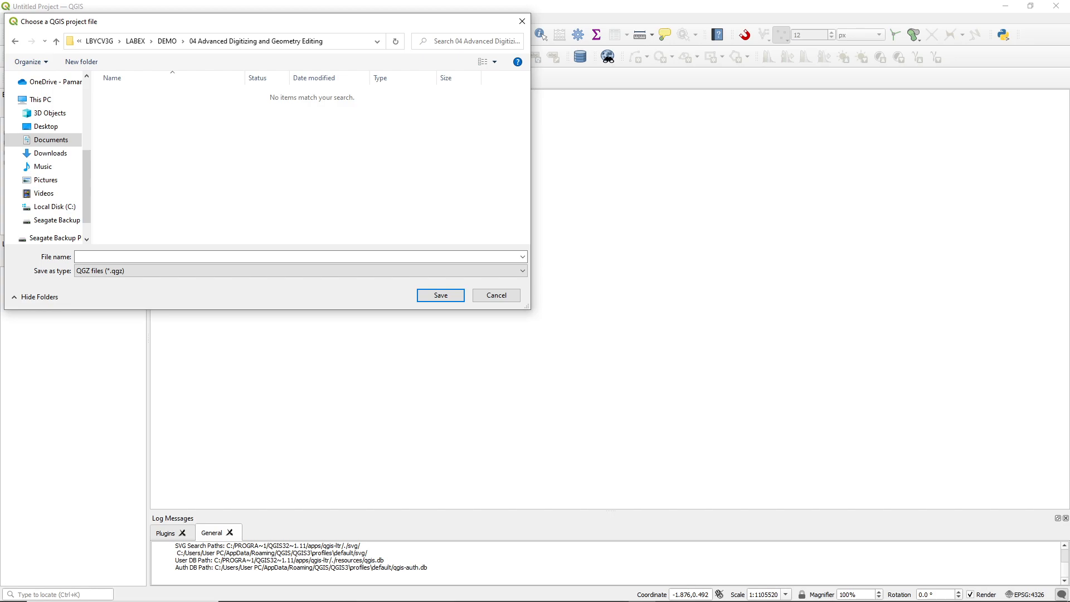
{"action": "left_click", "coordinate": [110, 255]}
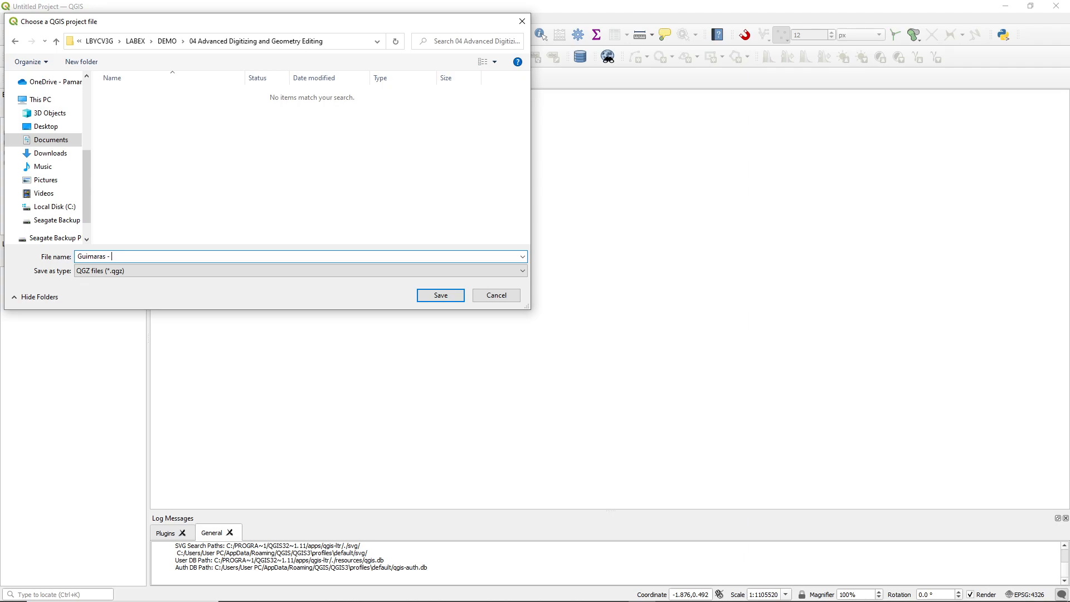
{"action": "key", "text": "ctrl+a"}
{"action": "type", "text": "A"}
{"action": "left_click", "coordinate": [441, 295]}
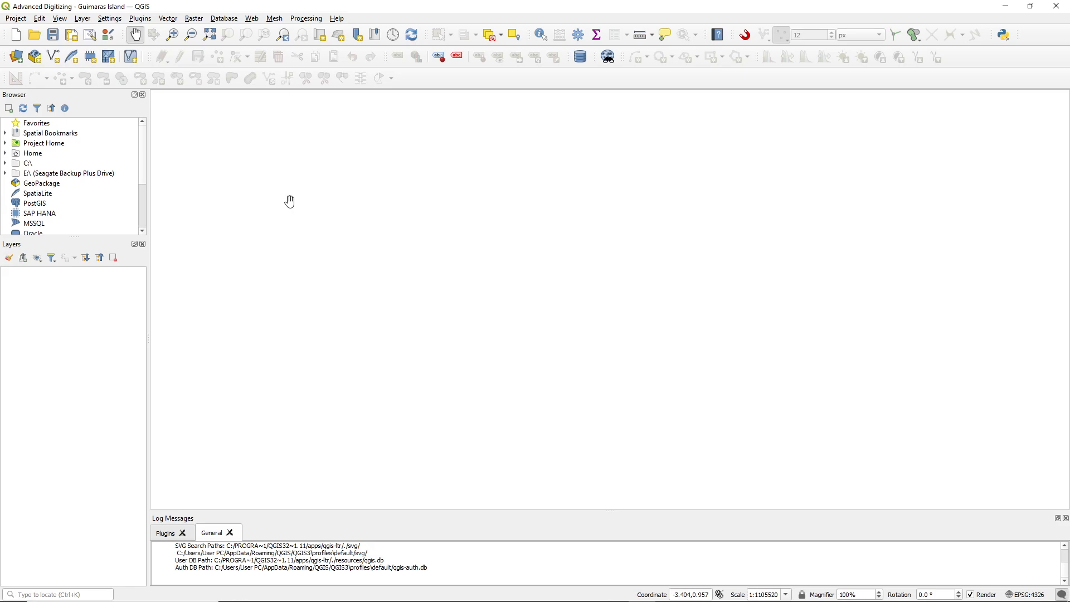
- Start adding a vector layer and open the file browser for its source dataset
{"action": "key", "text": "ctrl+shift+v"}
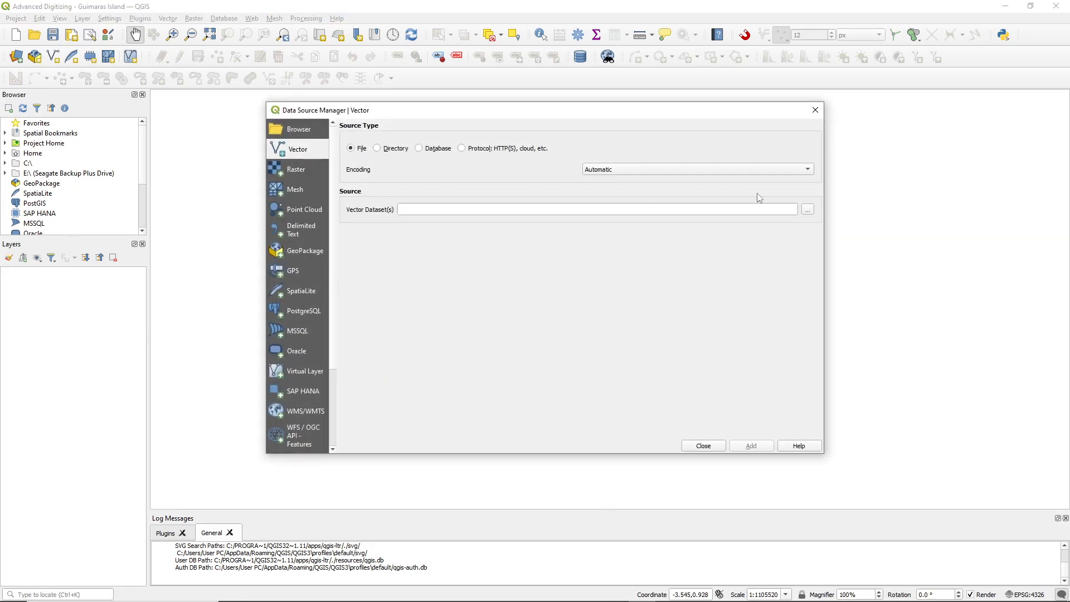
{"action": "left_click", "coordinate": [809, 210]}
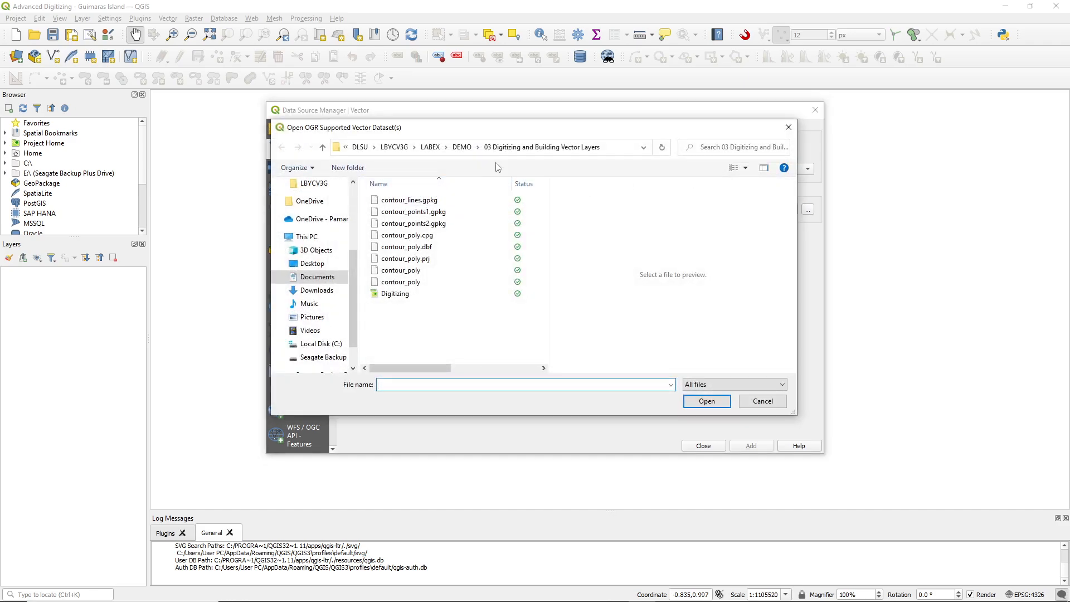
{"action": "left_click", "coordinate": [479, 147]}
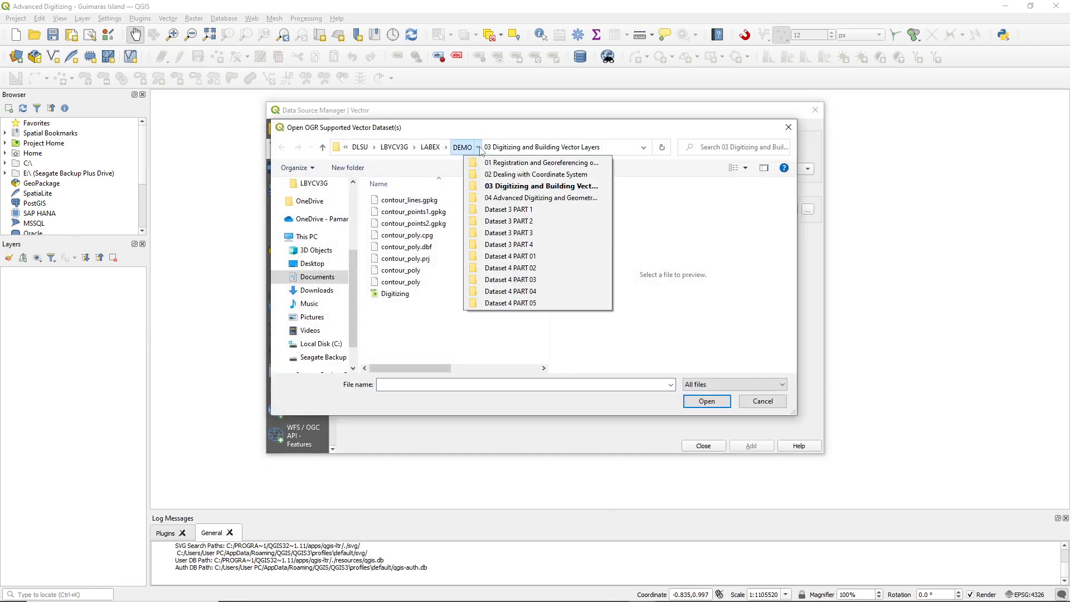
{"action": "left_click", "coordinate": [479, 147]}
{"action": "left_click", "coordinate": [477, 147]}
{"action": "left_click", "coordinate": [505, 233]}
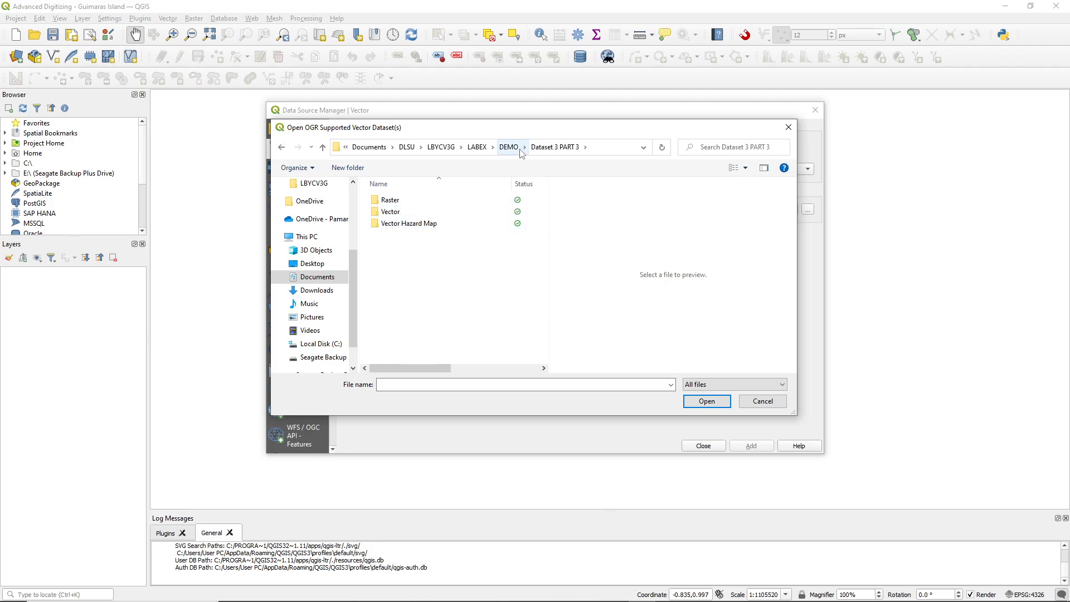
{"action": "double_click", "coordinate": [419, 217]}
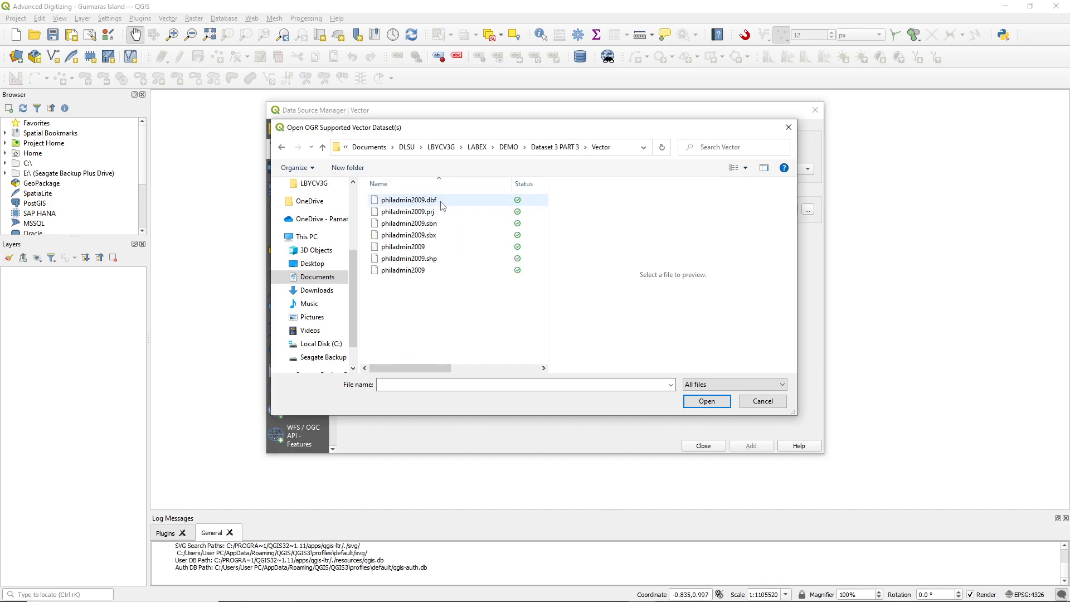
{"action": "left_click", "coordinate": [584, 148]}
{"action": "left_click", "coordinate": [588, 161]}
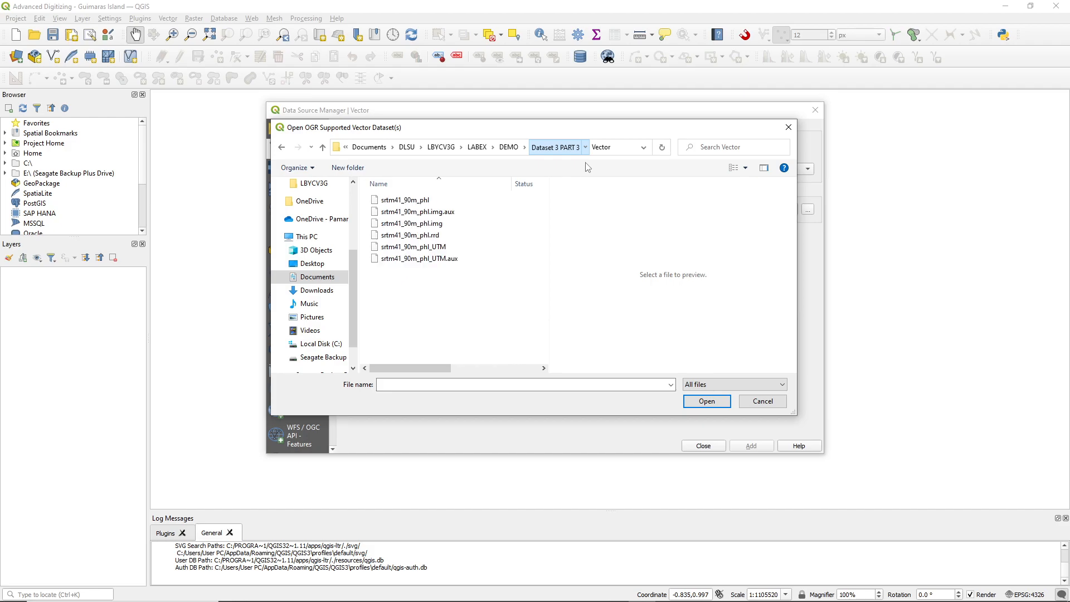
- Go to the Cabalagnan folder under DEMO, Dataset 4 PART 02, Guimaras
{"action": "left_click", "coordinate": [524, 147]}
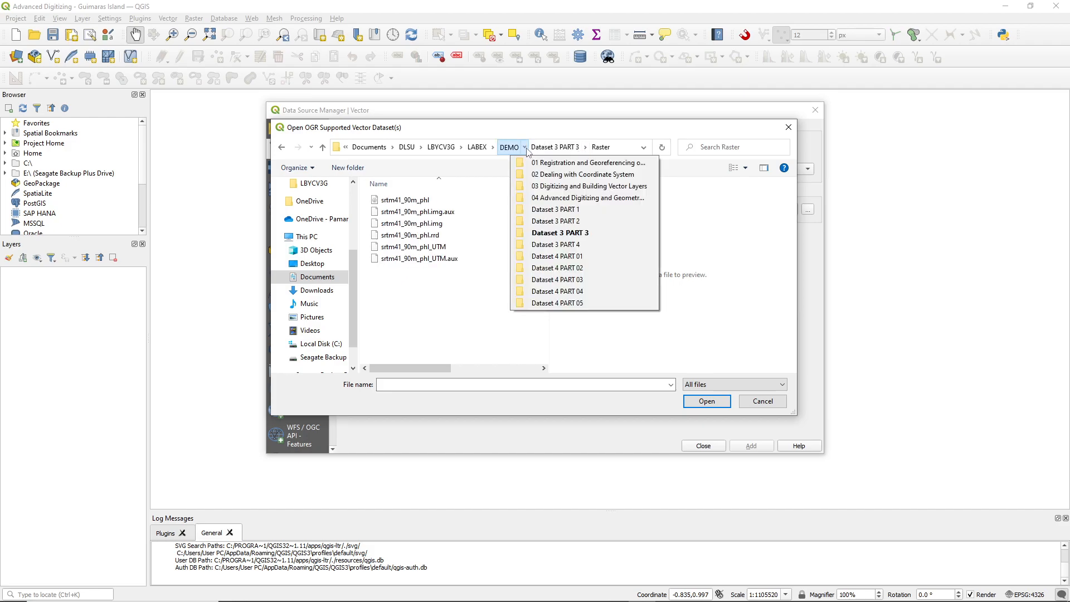
{"action": "left_click", "coordinate": [556, 268]}
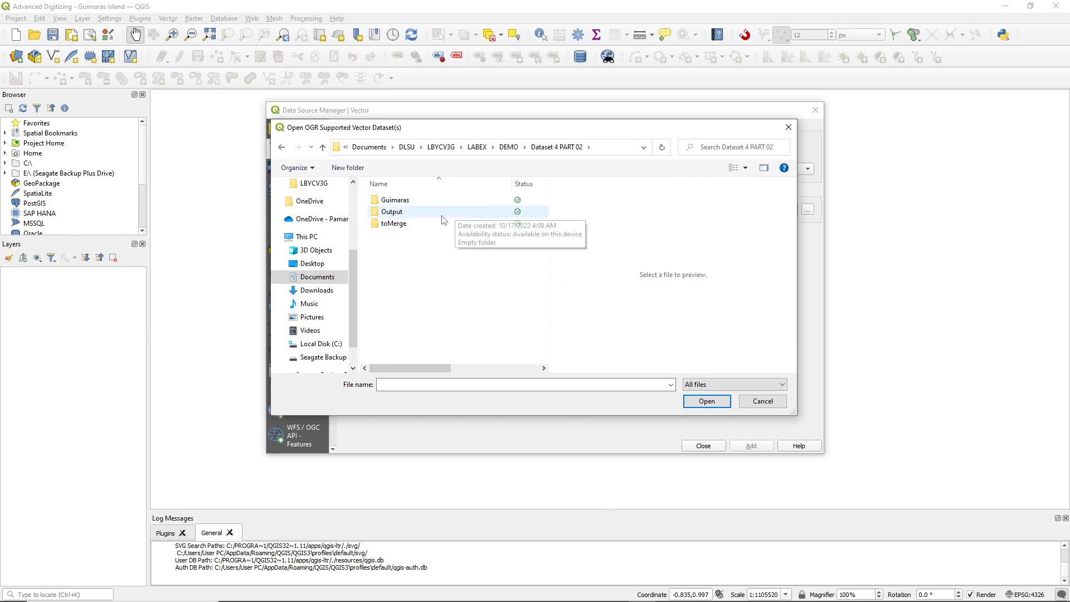
{"action": "double_click", "coordinate": [433, 200]}
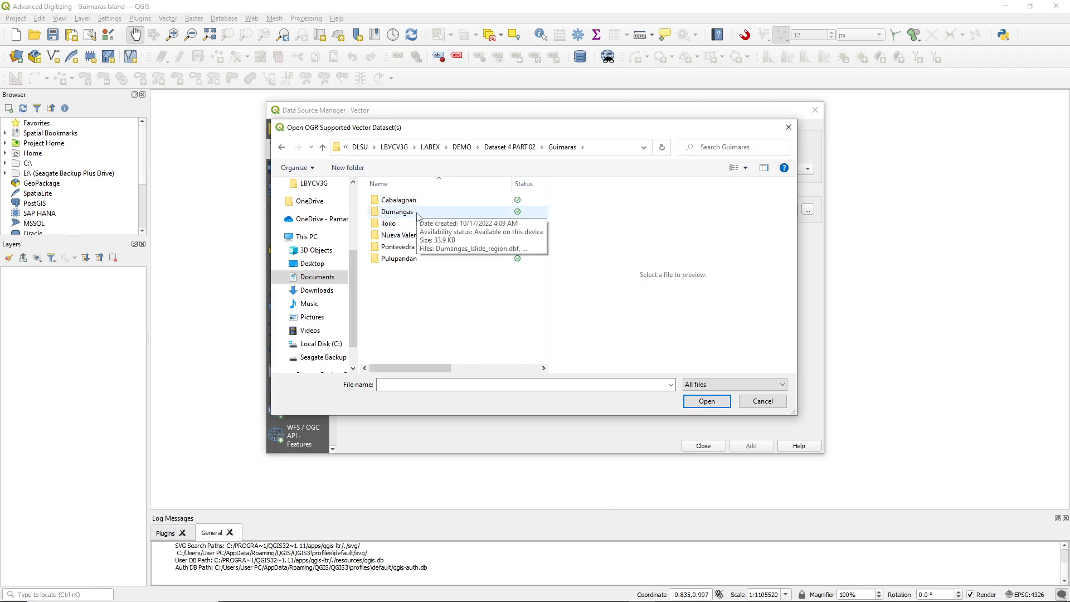
{"action": "mouse_move", "coordinate": [432, 237]}
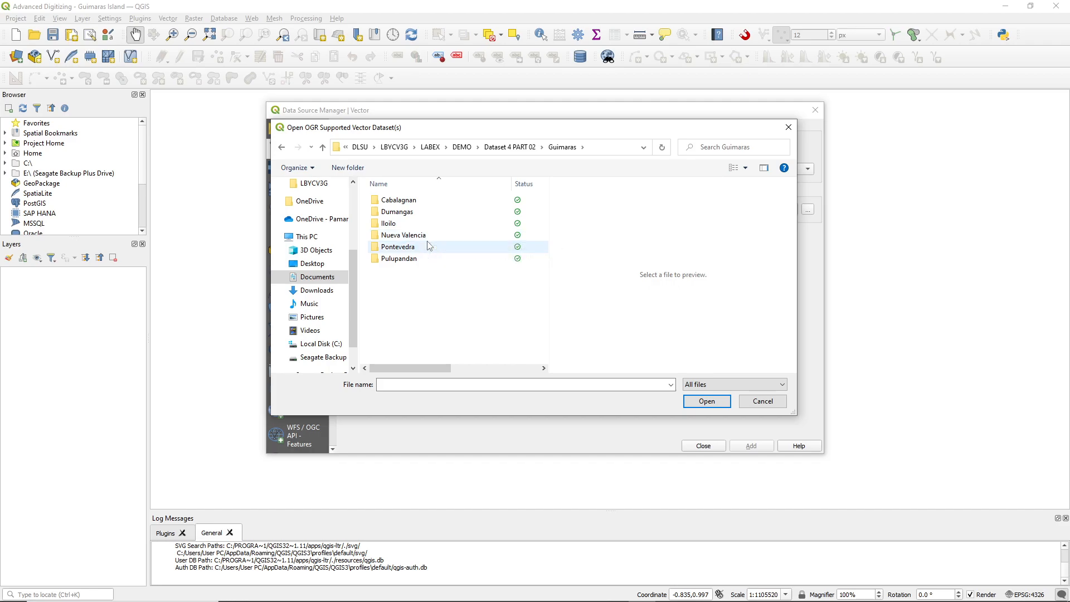
{"action": "double_click", "coordinate": [399, 200]}
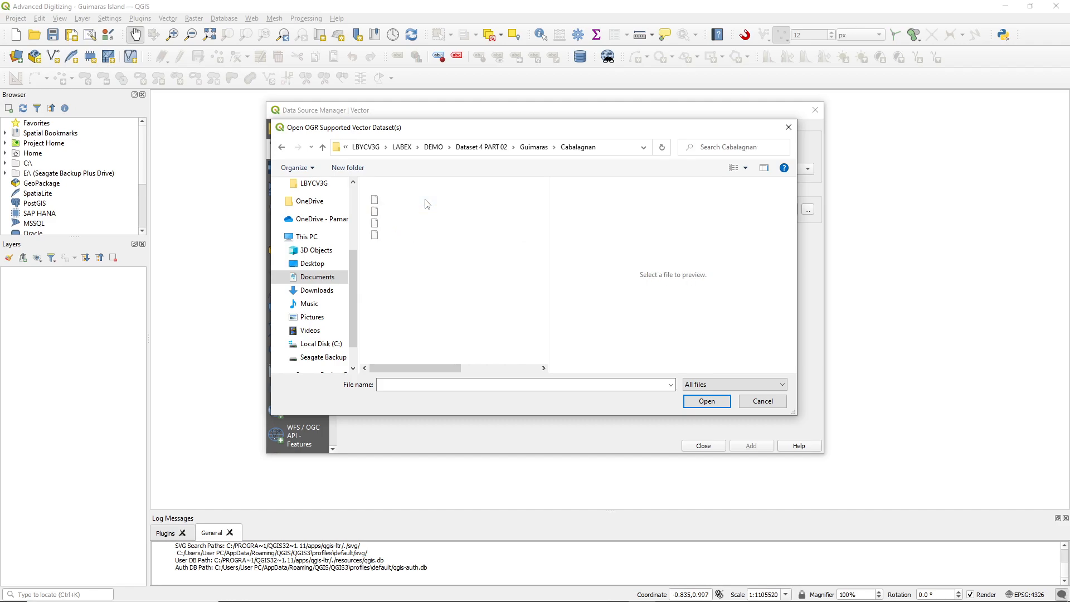
- Limit the file list to ESRI Shapefiles and add "cabalagnan 35513_Lslide_region" as a vector layer
{"action": "left_click", "coordinate": [704, 385]}
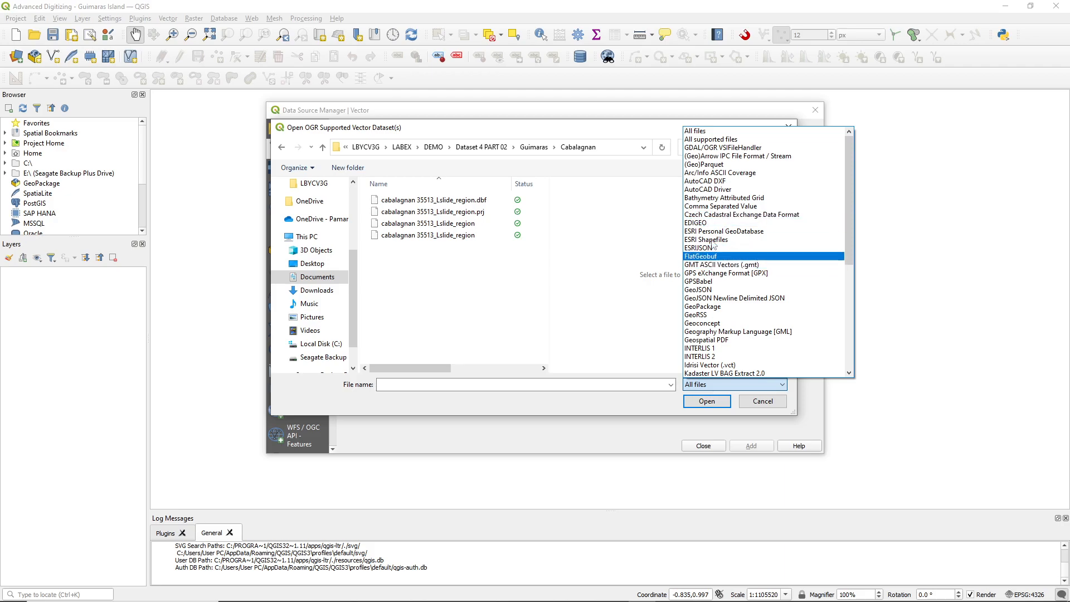
{"action": "left_click", "coordinate": [729, 240]}
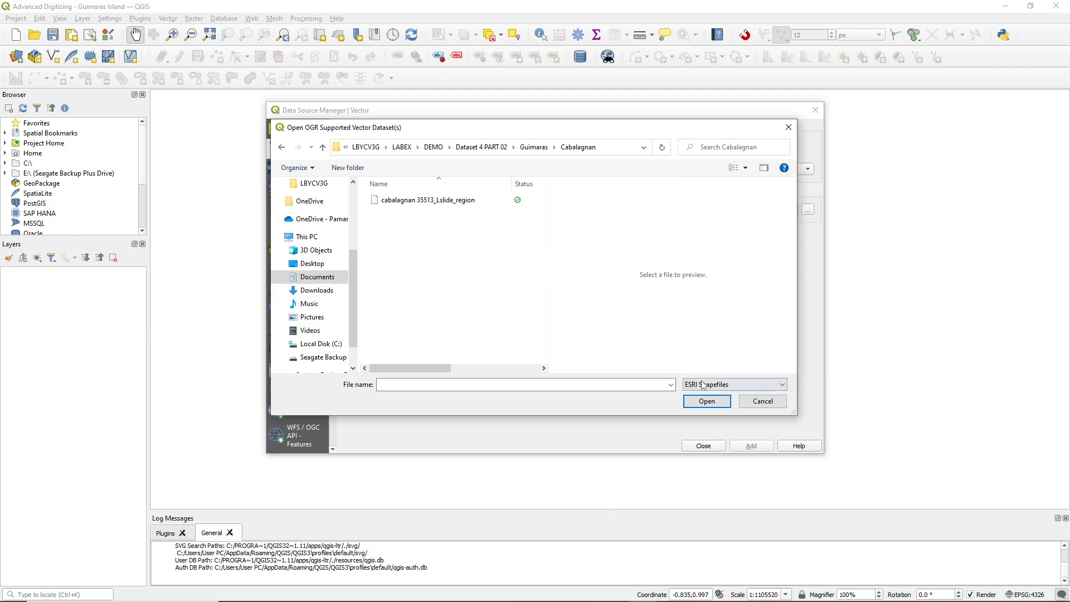
{"action": "left_click", "coordinate": [437, 202]}
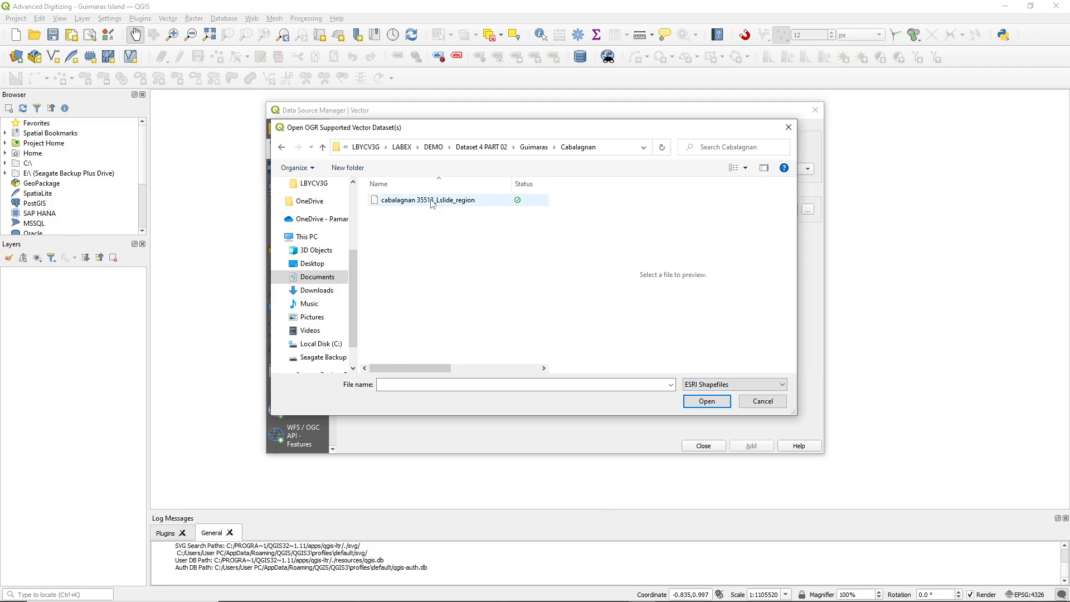
{"action": "left_click", "coordinate": [706, 403]}
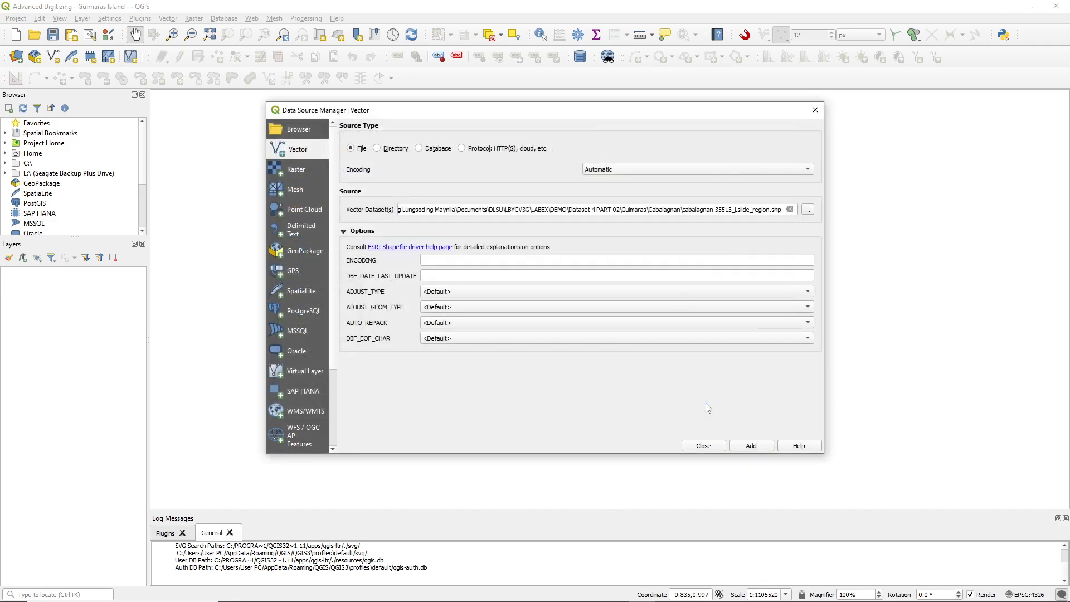
{"action": "left_click", "coordinate": [751, 446]}
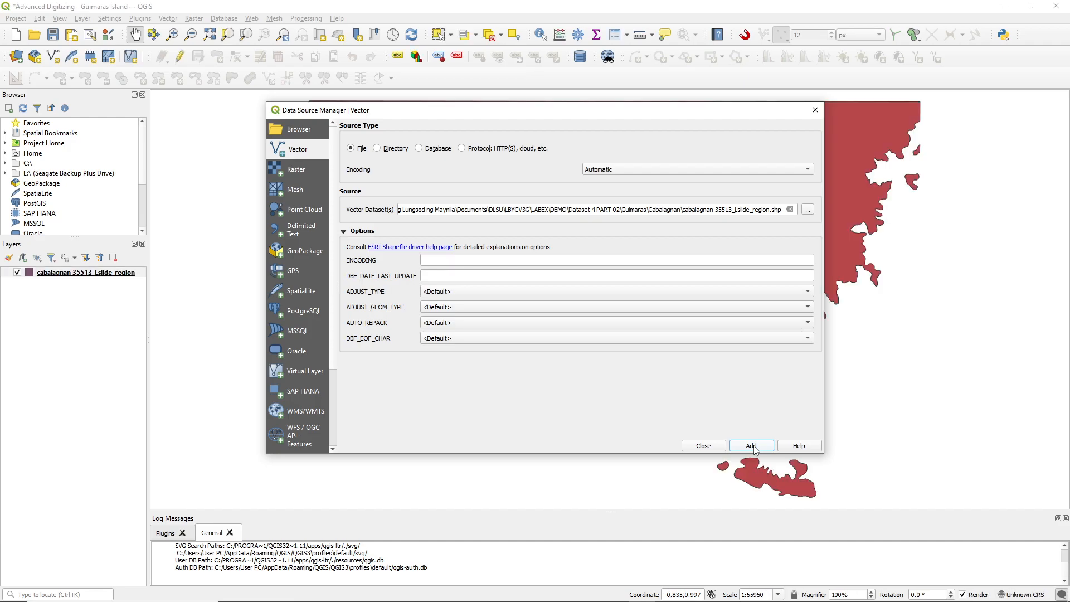
- Add the "Dumangas_lslide_region" shapefile from the Dumangas folder of the Guimaras dataset as a vector layer
{"action": "scroll", "coordinate": [821, 302], "scroll_direction": "down", "scroll_amount": 3}
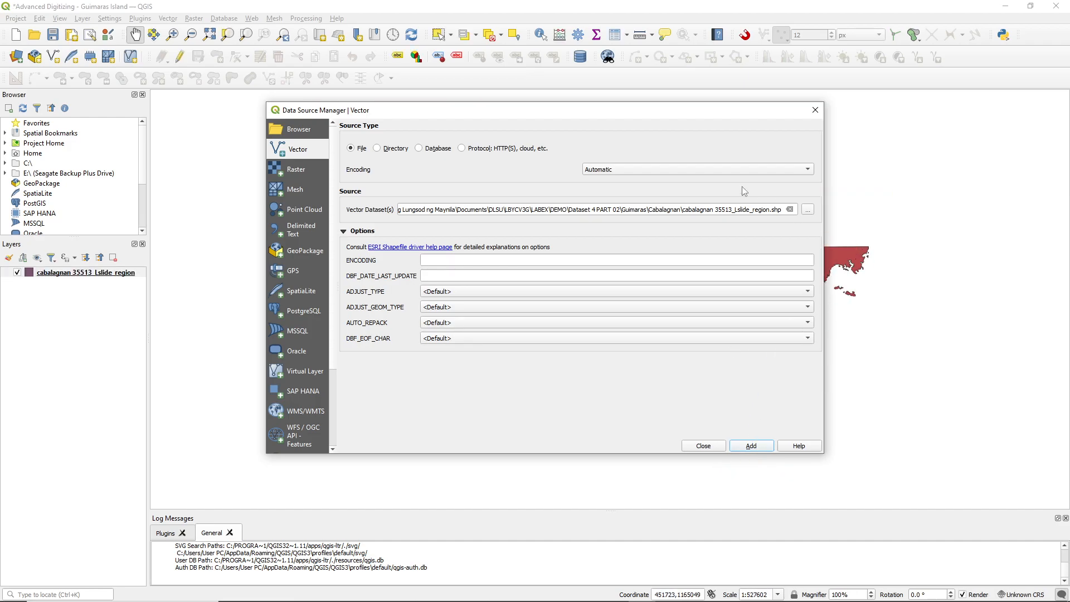
{"action": "left_click_drag", "start_coordinate": [689, 121], "coordinate": [579, 113]}
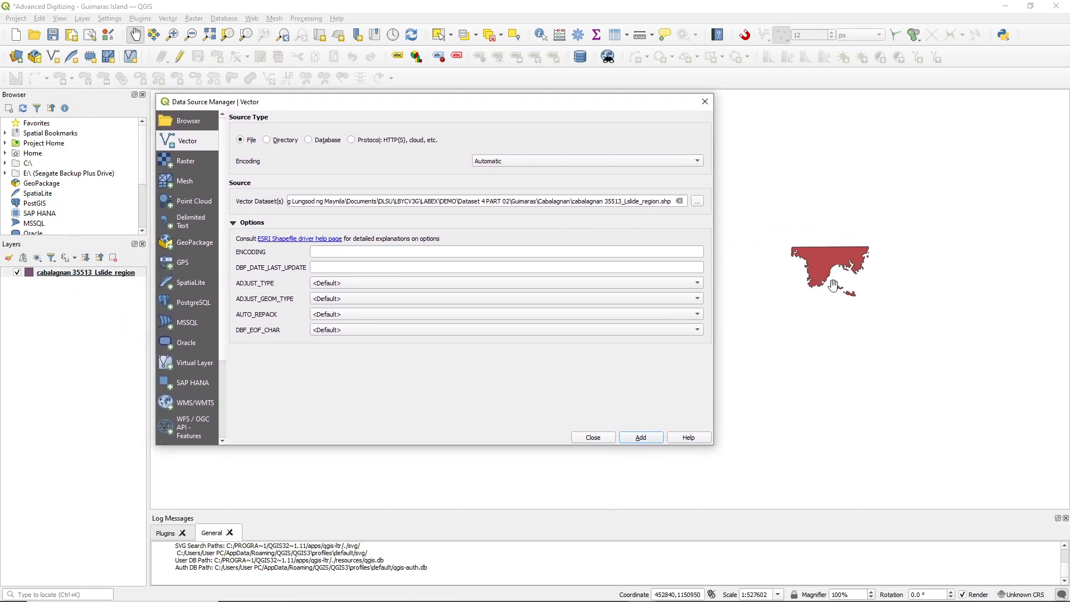
{"action": "left_click", "coordinate": [697, 202]}
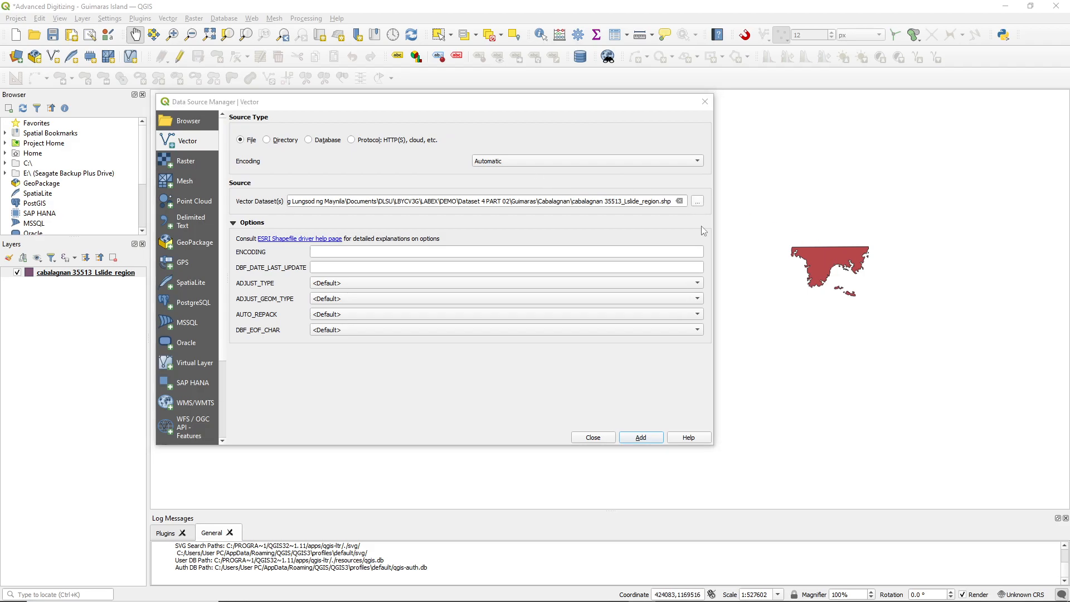
{"action": "left_click", "coordinate": [445, 140]}
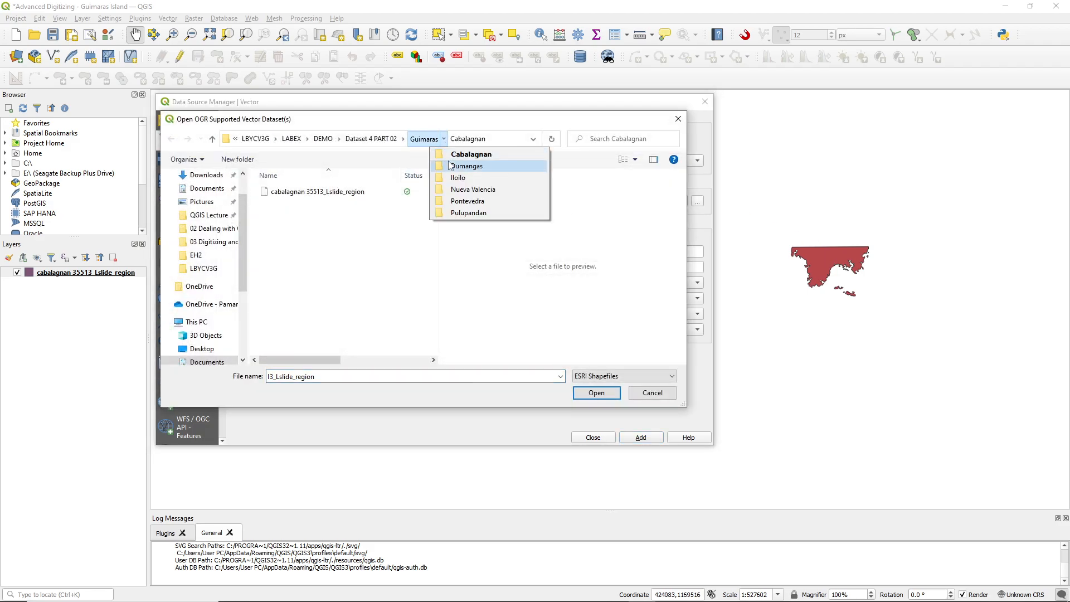
{"action": "left_click", "coordinate": [466, 166]}
{"action": "left_click", "coordinate": [330, 194]}
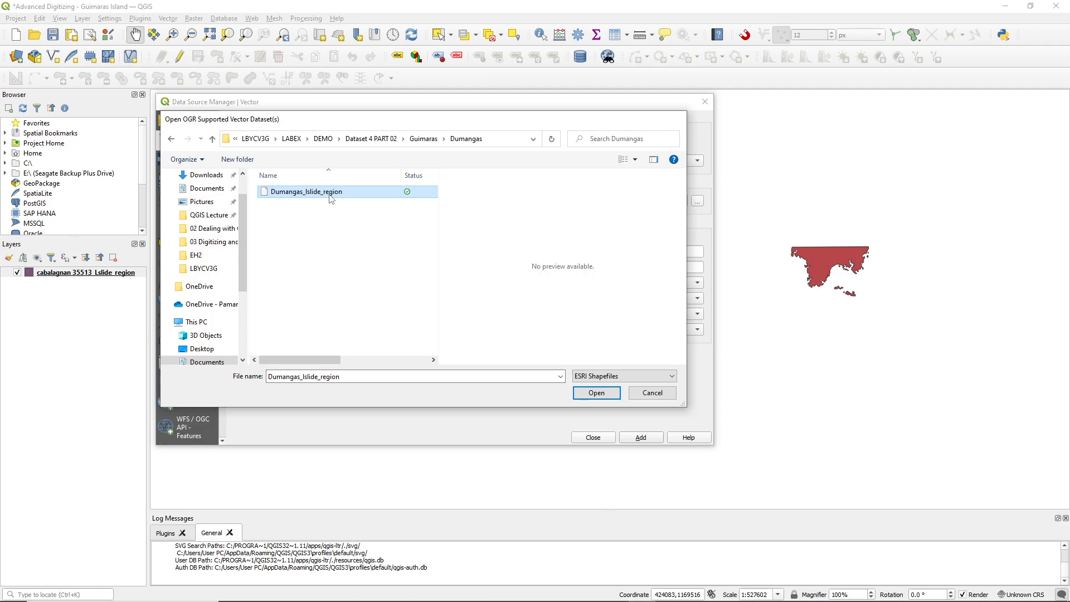
{"action": "double_click", "coordinate": [331, 194]}
{"action": "left_click", "coordinate": [641, 437]}
- Add the "Iloilo_lslide_region" shapefile from the Iloilo folder of the Guimaras dataset as a vector layer
{"action": "left_click", "coordinate": [697, 201]}
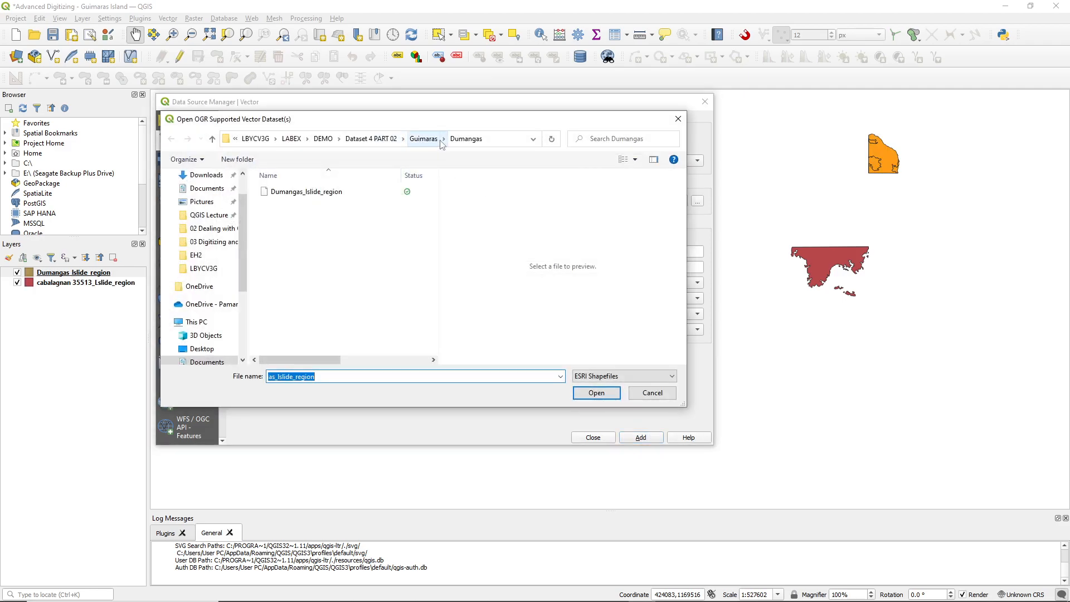
{"action": "left_click", "coordinate": [404, 139]}
{"action": "left_click", "coordinate": [433, 174]}
{"action": "left_click", "coordinate": [363, 191]}
{"action": "left_click", "coordinate": [596, 392]}
{"action": "left_click", "coordinate": [640, 437]}
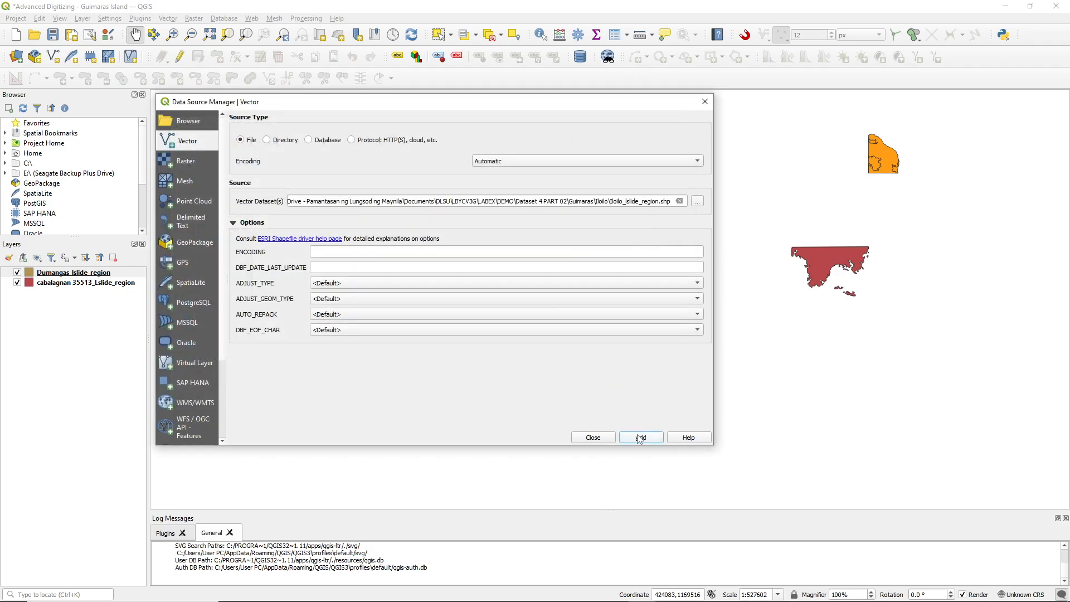
{"action": "scroll", "coordinate": [775, 265], "scroll_direction": "down", "scroll_amount": 1}
{"action": "scroll", "coordinate": [799, 228], "scroll_direction": "up", "scroll_amount": 1}
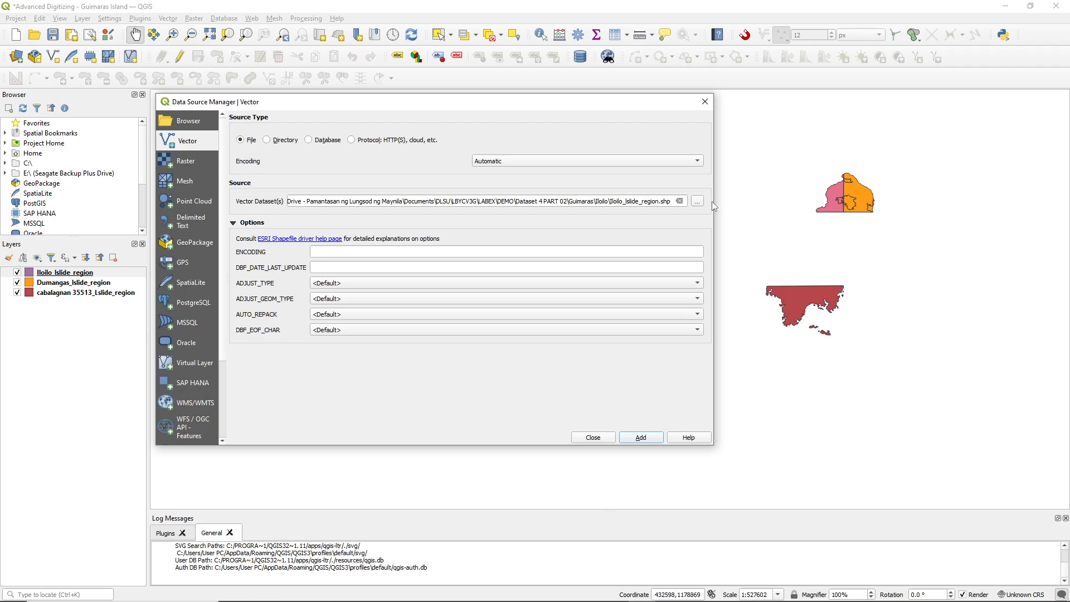
- Add the "Nueva Valencia_Lslide_region" shapefile from the Nueva Valencia folder of the Guimaras dataset as a vector layer
{"action": "left_click", "coordinate": [697, 201]}
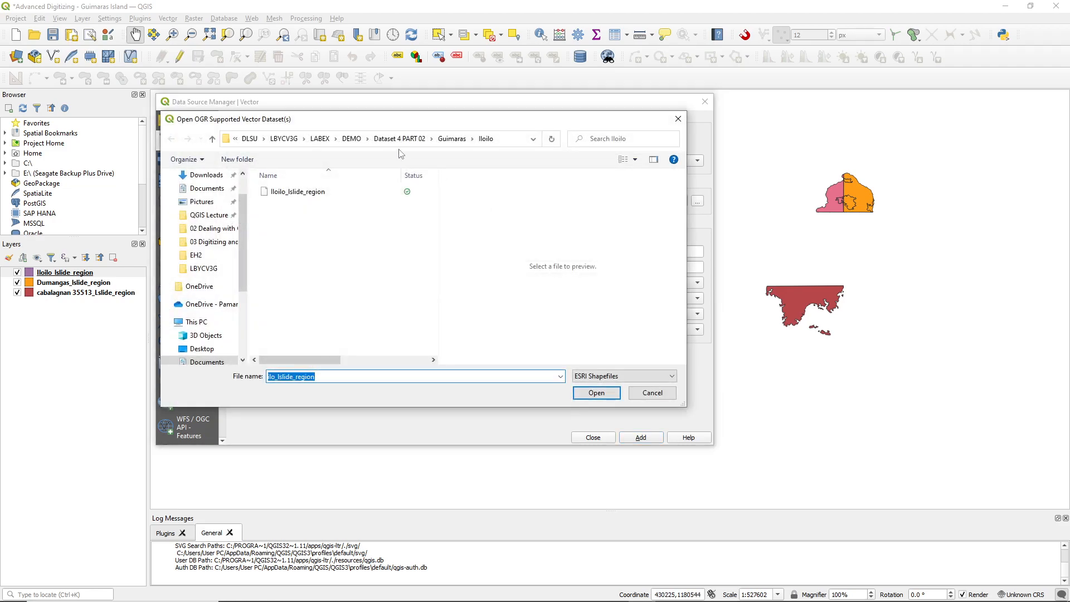
{"action": "left_click", "coordinate": [472, 139]}
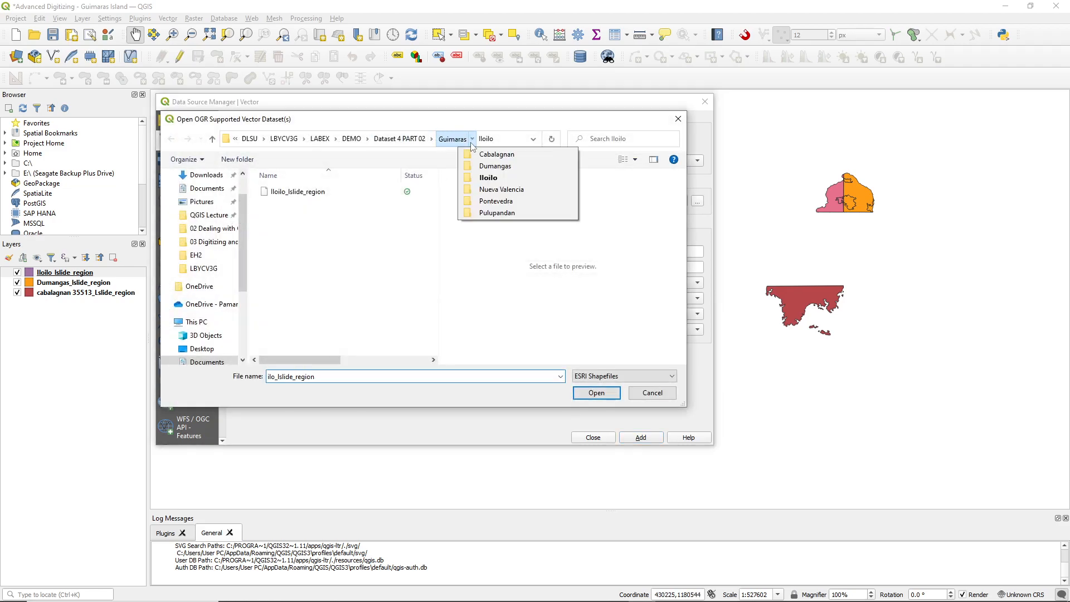
{"action": "left_click", "coordinate": [501, 190]}
{"action": "left_click", "coordinate": [314, 192]}
{"action": "left_click", "coordinate": [597, 394]}
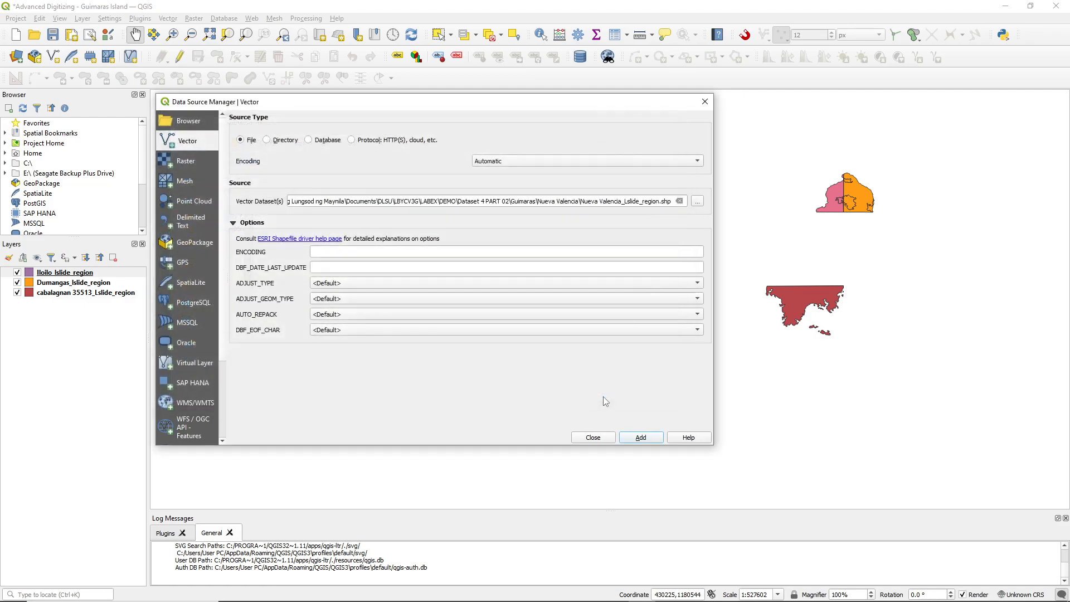
{"action": "left_click", "coordinate": [635, 435]}
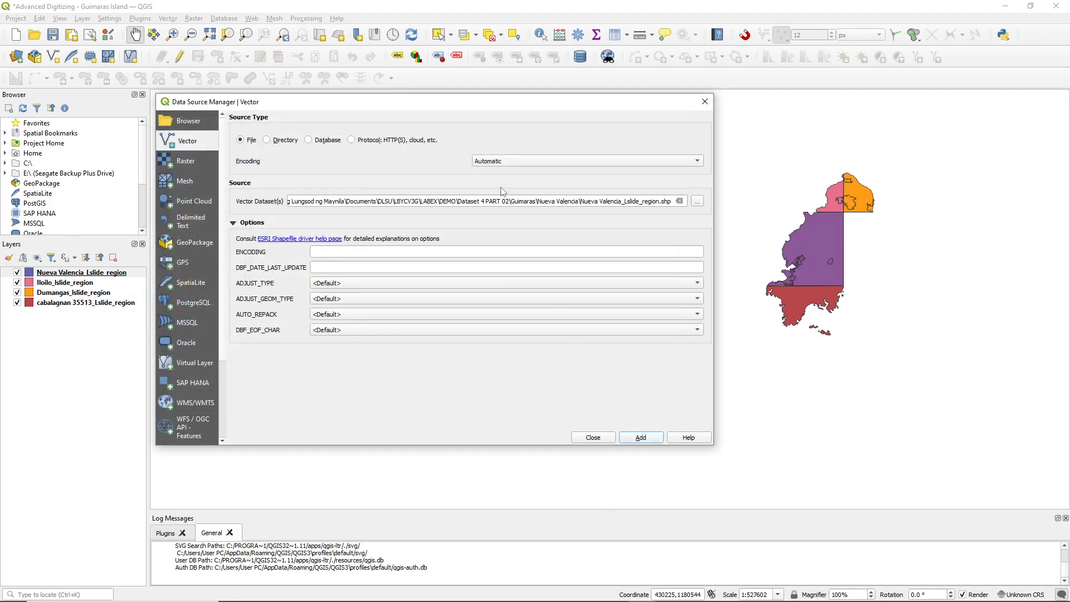
- Add the "Pontevedra 35512_lslide_region" shapefile from the Pontevedra folder of the Guimaras dataset as a vector layer
{"action": "left_click", "coordinate": [698, 202]}
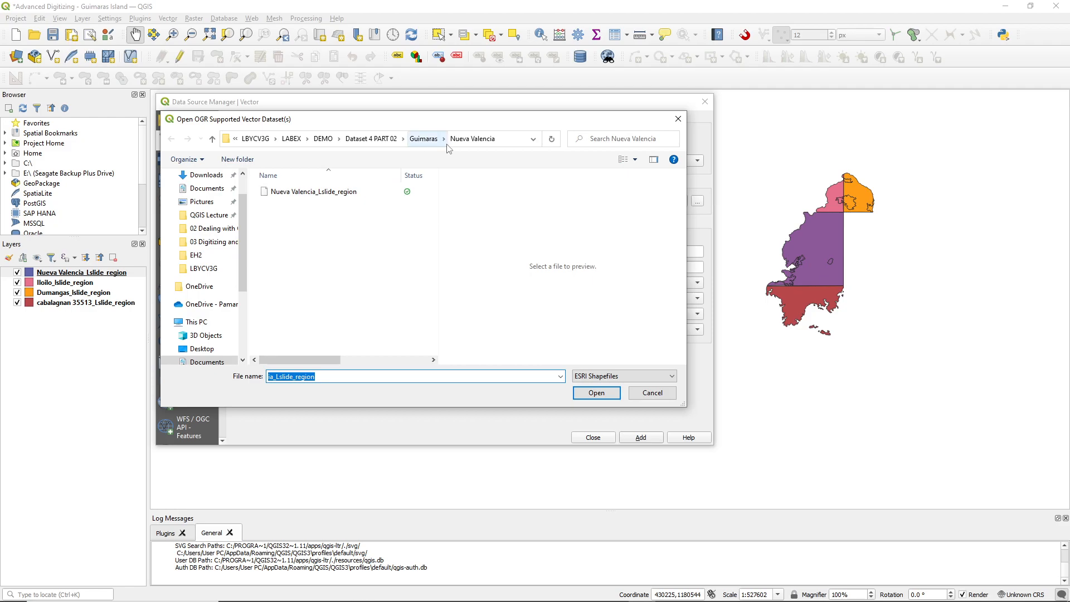
{"action": "left_click", "coordinate": [445, 140]}
{"action": "left_click", "coordinate": [463, 200]}
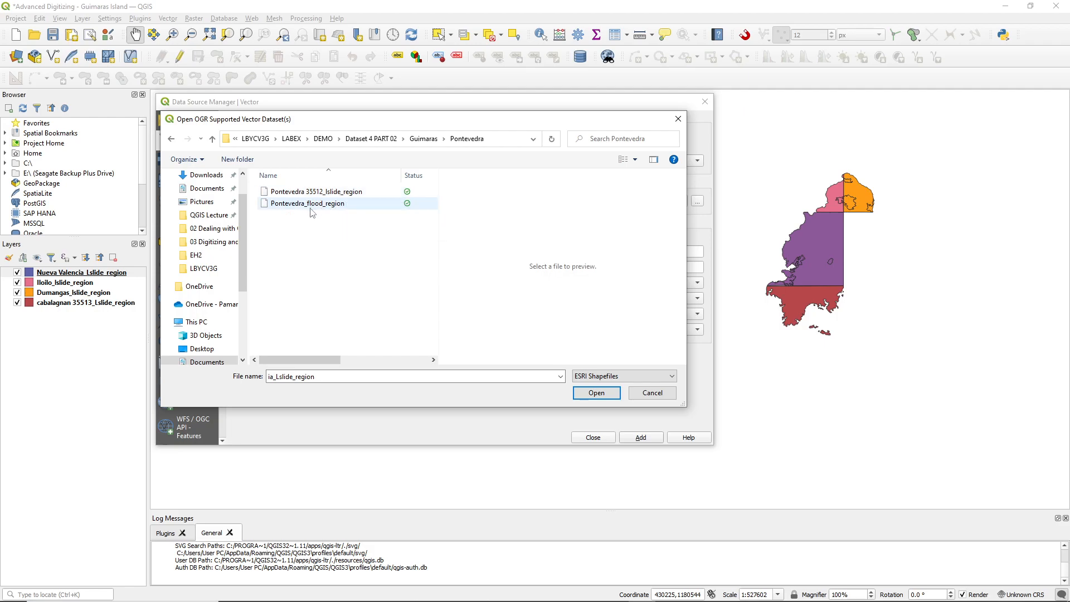
{"action": "left_click", "coordinate": [326, 192]}
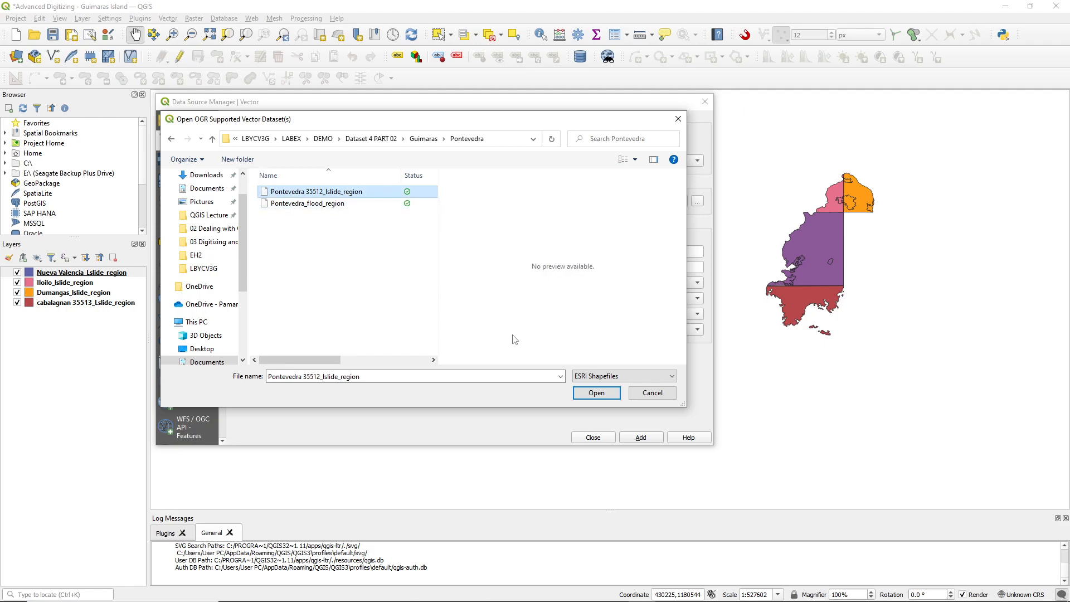
{"action": "left_click", "coordinate": [579, 393]}
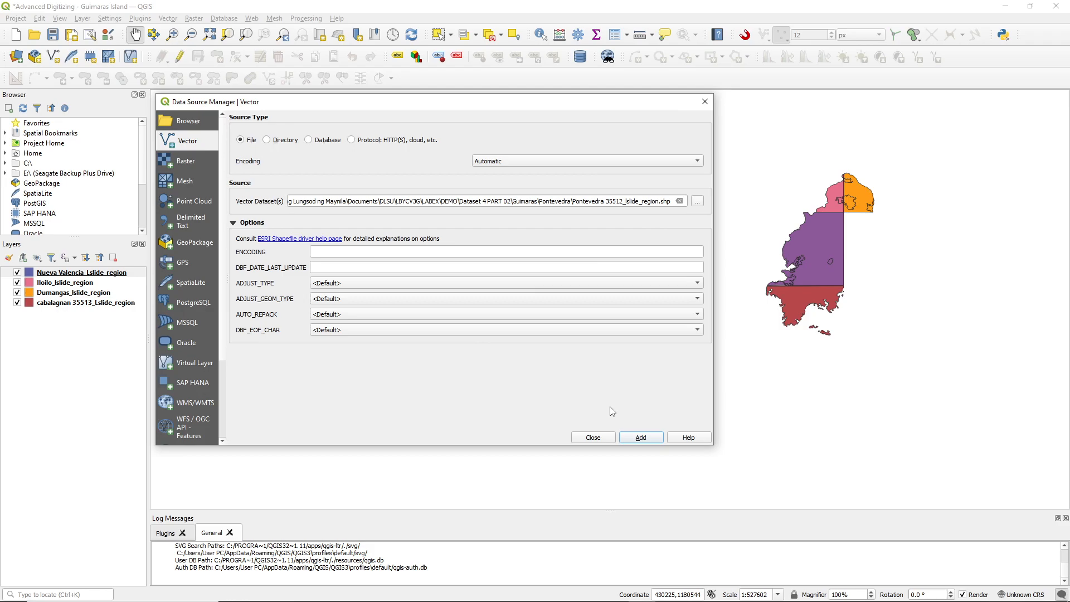
{"action": "left_click", "coordinate": [640, 437]}
- Add the "Pulupandan 35511_lslide_region" shapefile from the Pulupandan folder as a vector layer and close the Data Source Manager
{"action": "left_click", "coordinate": [697, 201]}
{"action": "left_click", "coordinate": [443, 141]}
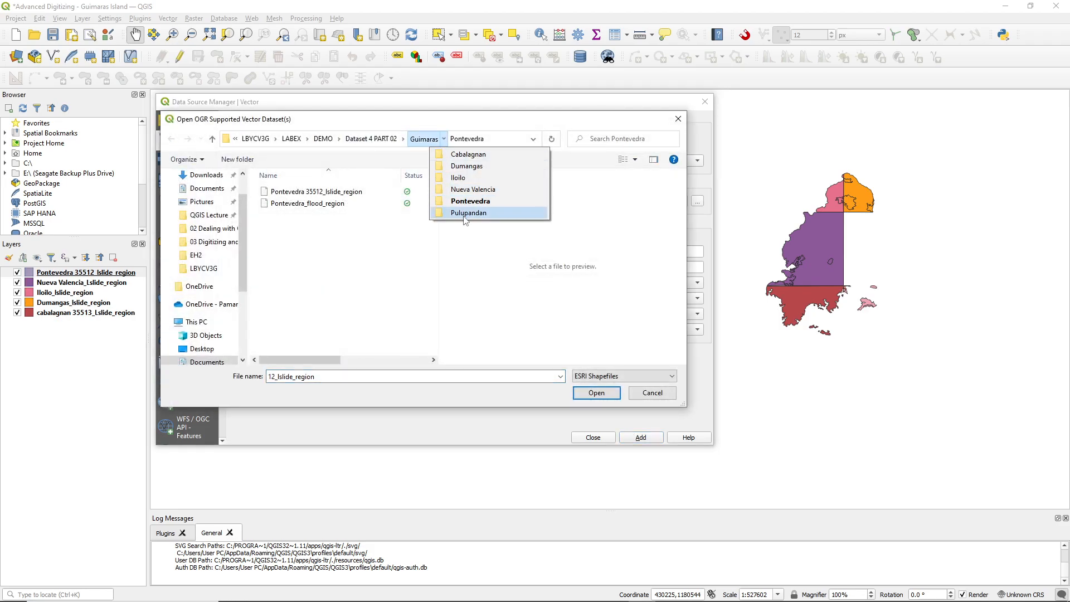
{"action": "left_click", "coordinate": [474, 215]}
{"action": "left_click", "coordinate": [320, 193]}
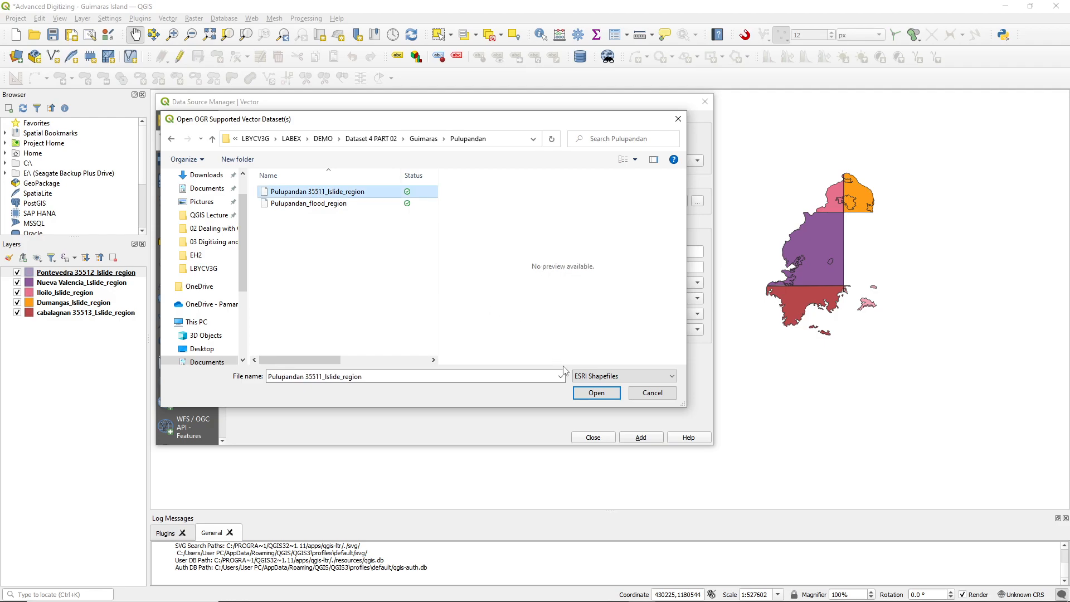
{"action": "left_click", "coordinate": [596, 392]}
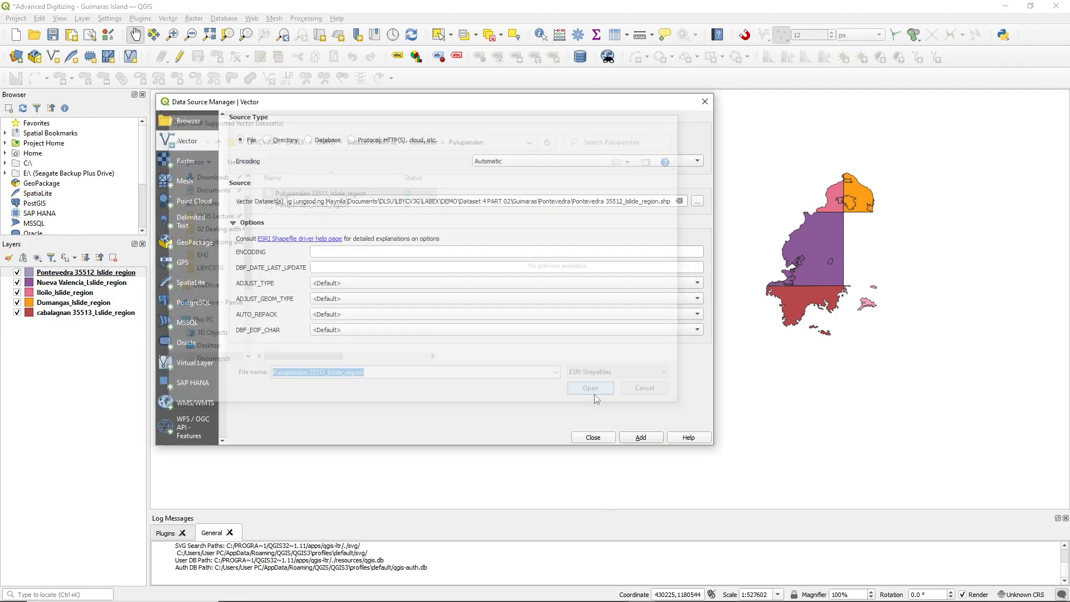
{"action": "left_click", "coordinate": [633, 437]}
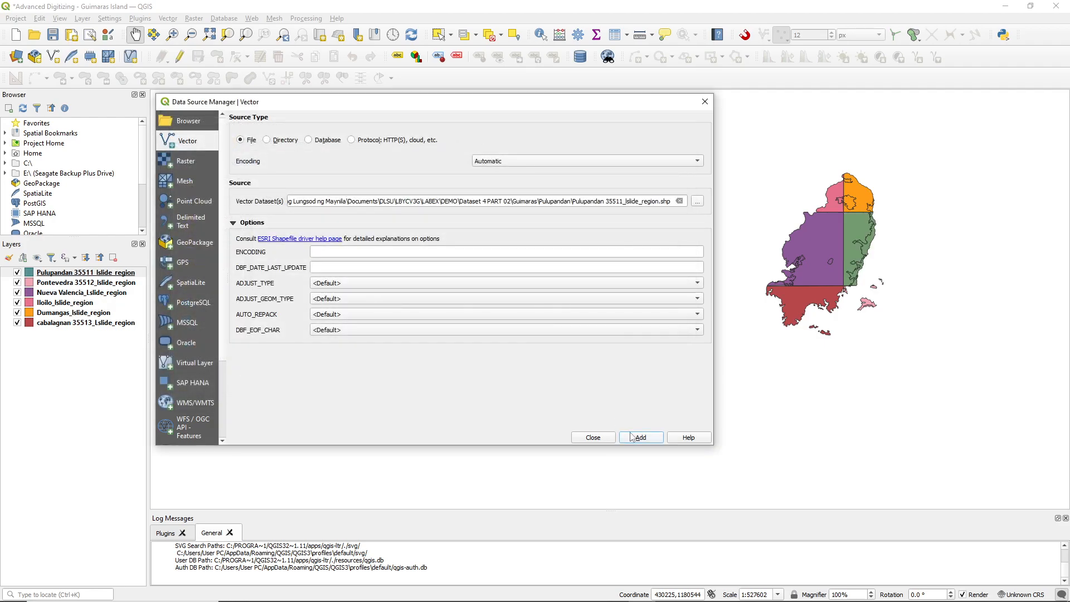
{"action": "left_click", "coordinate": [593, 437]}
- Look over the northern part of the island and go through the six landslide region layers one by one
{"action": "scroll", "coordinate": [868, 226], "scroll_direction": "up", "scroll_amount": 1}
{"action": "left_click_drag", "start_coordinate": [869, 227], "coordinate": [634, 236]}
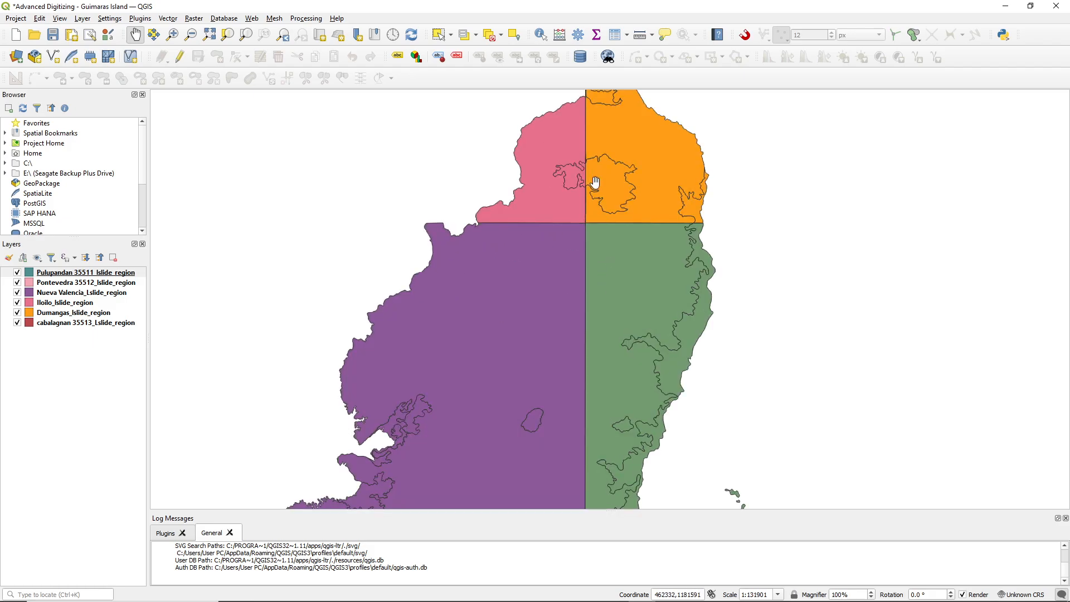
{"action": "scroll", "coordinate": [595, 183], "scroll_direction": "up", "scroll_amount": 2}
{"action": "scroll", "coordinate": [546, 227], "scroll_direction": "down", "scroll_amount": 2}
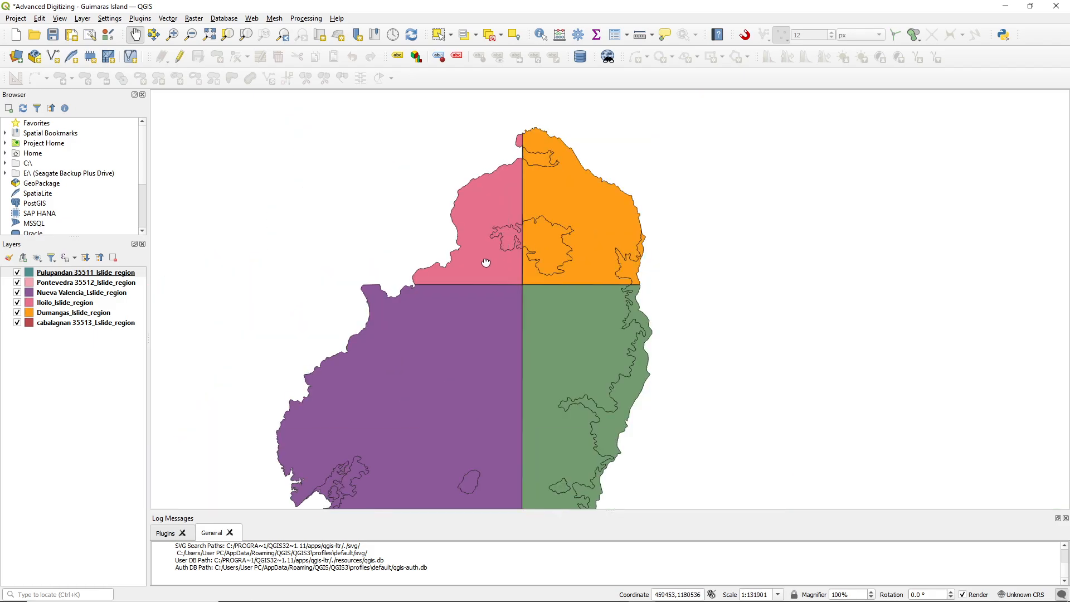
{"action": "left_click_drag", "start_coordinate": [486, 262], "coordinate": [527, 229]}
{"action": "left_click", "coordinate": [117, 275]}
{"action": "left_click", "coordinate": [116, 283]}
{"action": "left_click", "coordinate": [111, 292]}
{"action": "left_click", "coordinate": [103, 303]}
{"action": "left_click", "coordinate": [101, 312]}
{"action": "left_click", "coordinate": [100, 323]}
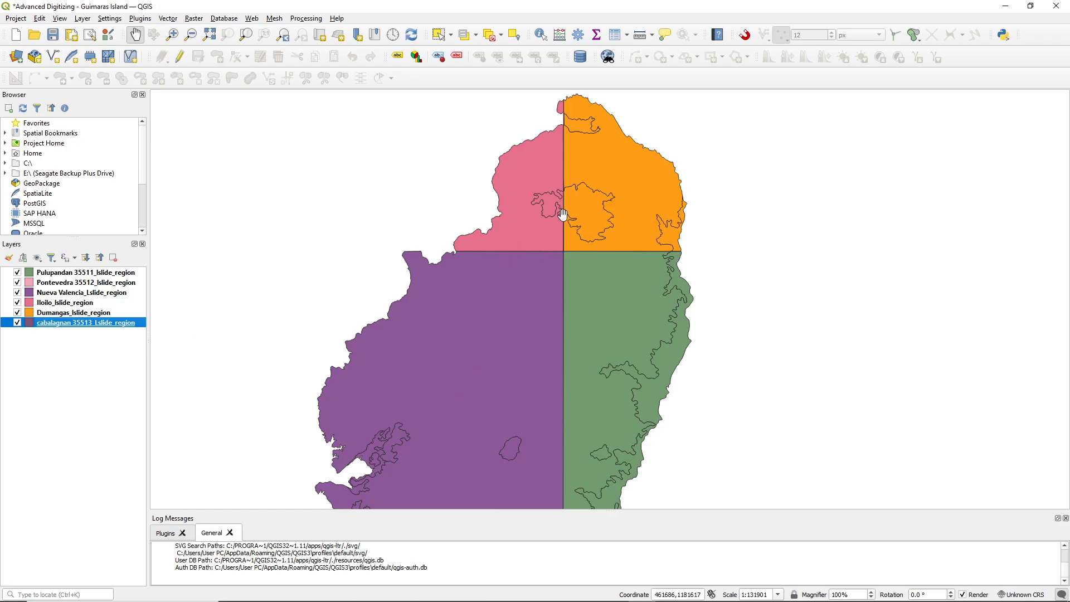
- Examine the Iloilo–Dumangas border down to the corner shared with Nueva Valencia and Pulupandan for gaps between the polygons
{"action": "scroll", "coordinate": [565, 211], "scroll_direction": "up", "scroll_amount": 4}
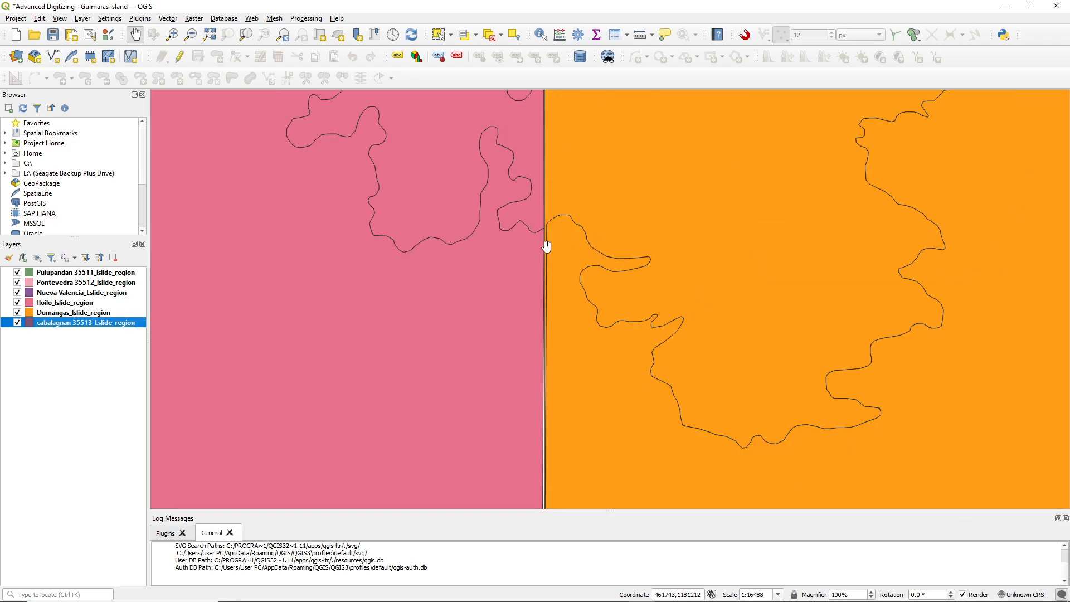
{"action": "scroll", "coordinate": [548, 309], "scroll_direction": "up", "scroll_amount": 2}
{"action": "left_click_drag", "start_coordinate": [557, 321], "coordinate": [605, 231]}
{"action": "left_click_drag", "start_coordinate": [595, 282], "coordinate": [608, 186]}
{"action": "left_click_drag", "start_coordinate": [607, 277], "coordinate": [619, 234]}
{"action": "left_click_drag", "start_coordinate": [609, 301], "coordinate": [603, 209]}
{"action": "scroll", "coordinate": [595, 325], "scroll_direction": "down", "scroll_amount": 3}
{"action": "scroll", "coordinate": [596, 339], "scroll_direction": "up", "scroll_amount": 5}
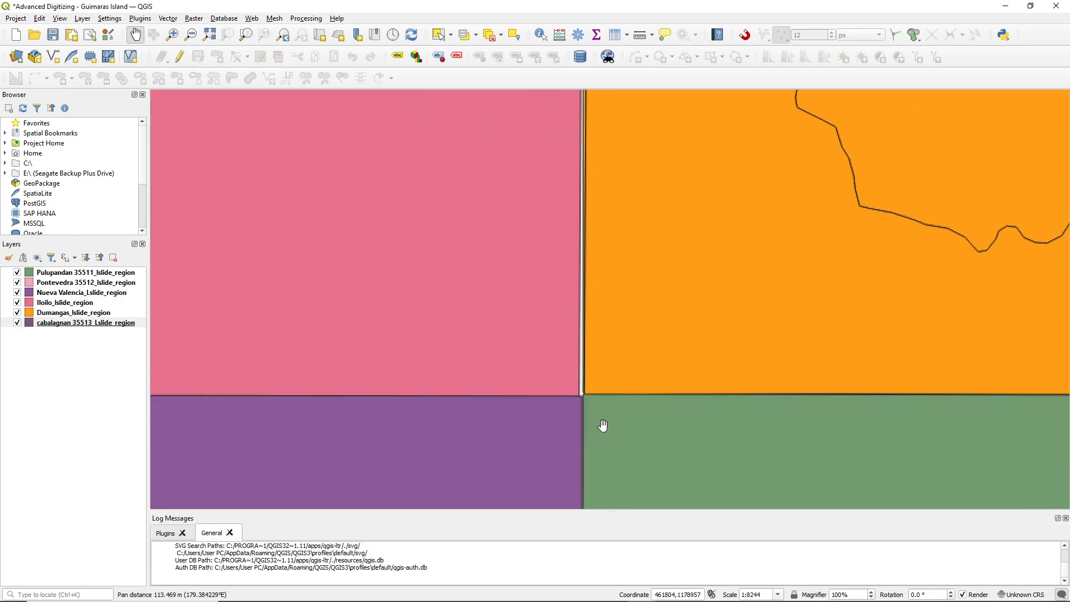
{"action": "left_click_drag", "start_coordinate": [511, 323], "coordinate": [747, 310]}
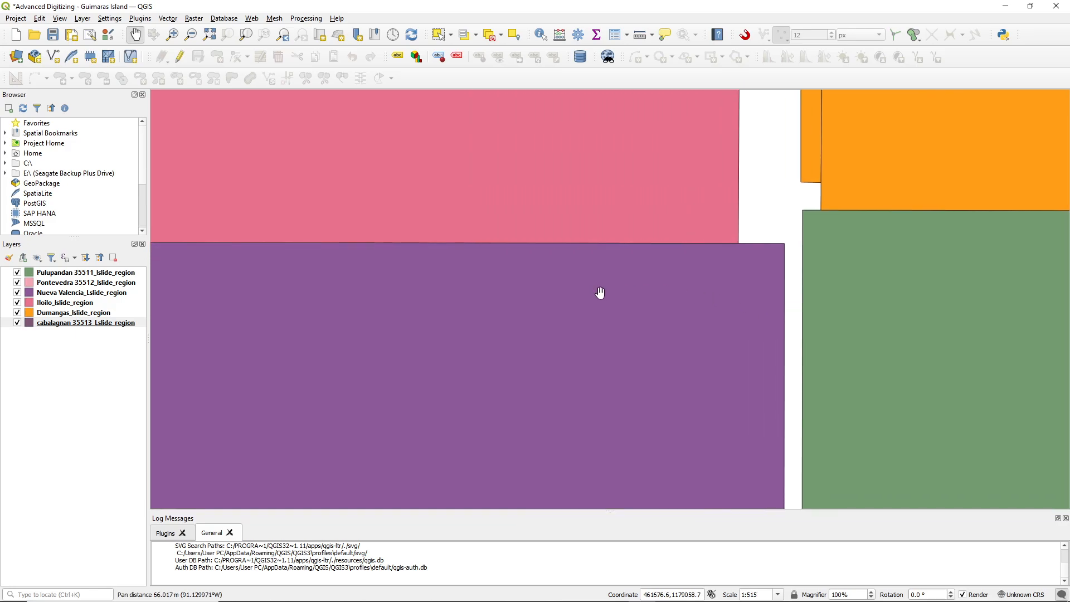
{"action": "scroll", "coordinate": [600, 293], "scroll_direction": "down", "scroll_amount": 4}
{"action": "scroll", "coordinate": [597, 294], "scroll_direction": "up", "scroll_amount": 1}
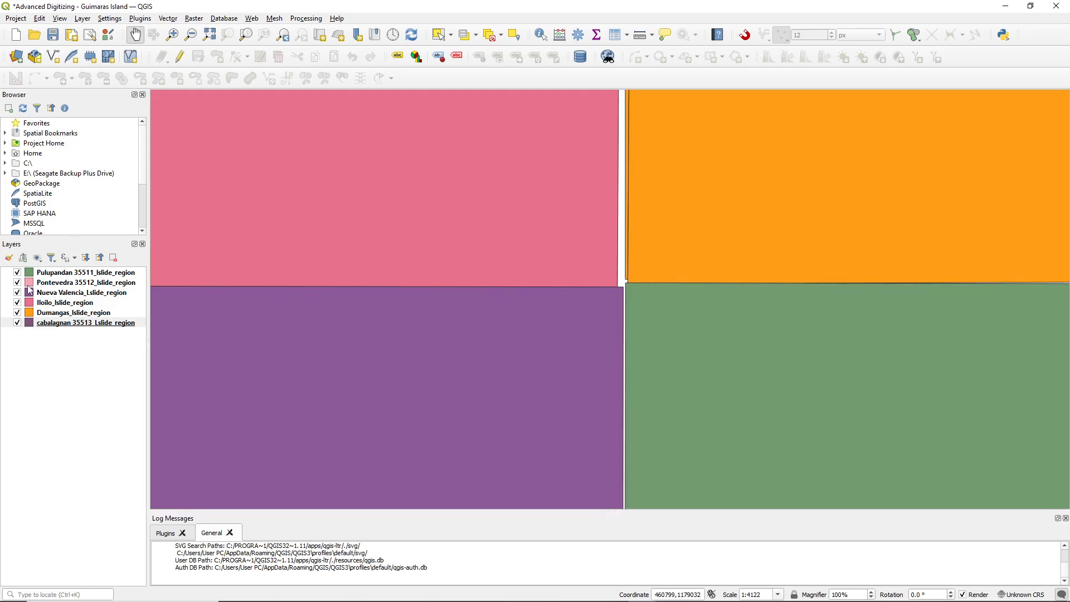
- Toggle the visibility of the Iloilo and Nueva Valencia layers off and back on to compare their edges
{"action": "left_click", "coordinate": [49, 283]}
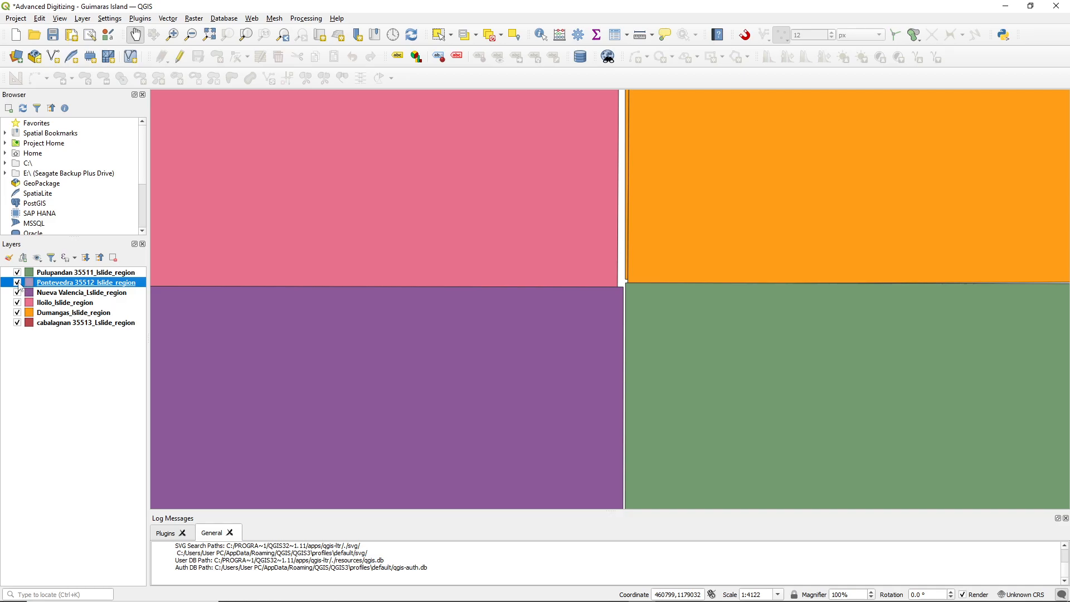
{"action": "left_click", "coordinate": [17, 304]}
{"action": "left_click", "coordinate": [17, 304]}
{"action": "left_click", "coordinate": [17, 293]}
{"action": "left_click", "coordinate": [17, 293]}
{"action": "left_click", "coordinate": [18, 293]}
{"action": "left_click", "coordinate": [17, 293]}
- Examine the border between the Nueva Valencia and Cabalagnan layers for gaps, then return to the whole island
{"action": "scroll", "coordinate": [619, 289], "scroll_direction": "down", "scroll_amount": 6}
{"action": "scroll", "coordinate": [615, 343], "scroll_direction": "up", "scroll_amount": 7}
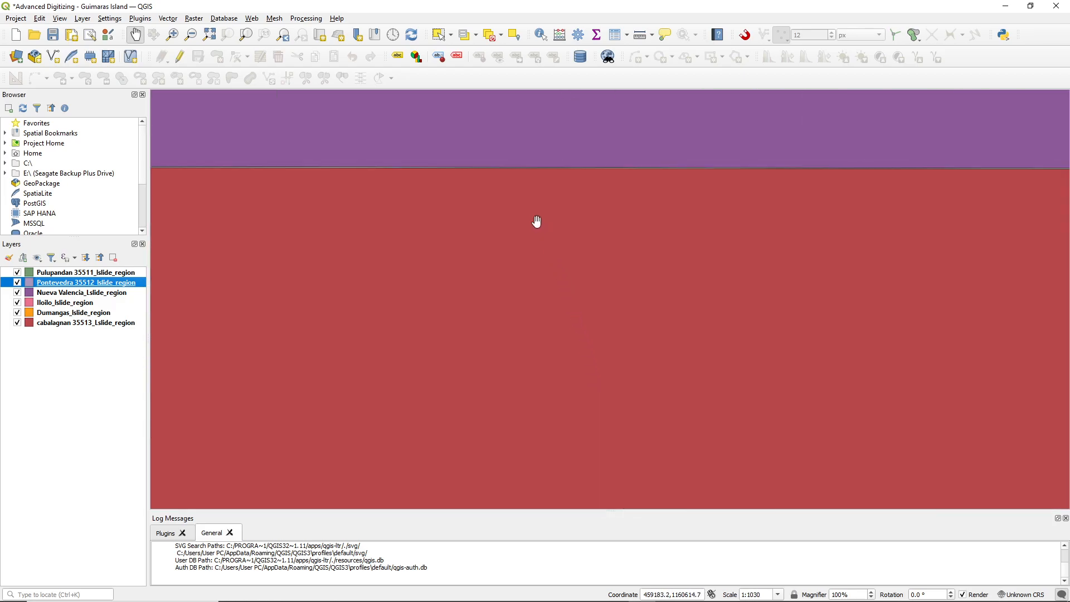
{"action": "scroll", "coordinate": [336, 162], "scroll_direction": "up", "scroll_amount": 5}
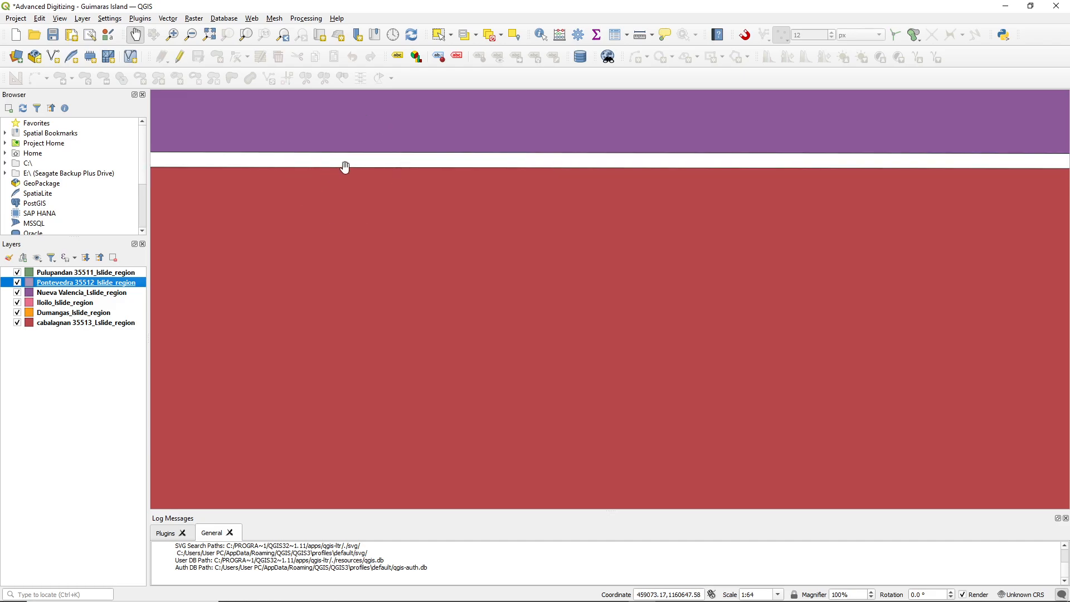
{"action": "scroll", "coordinate": [413, 184], "scroll_direction": "down", "scroll_amount": 10}
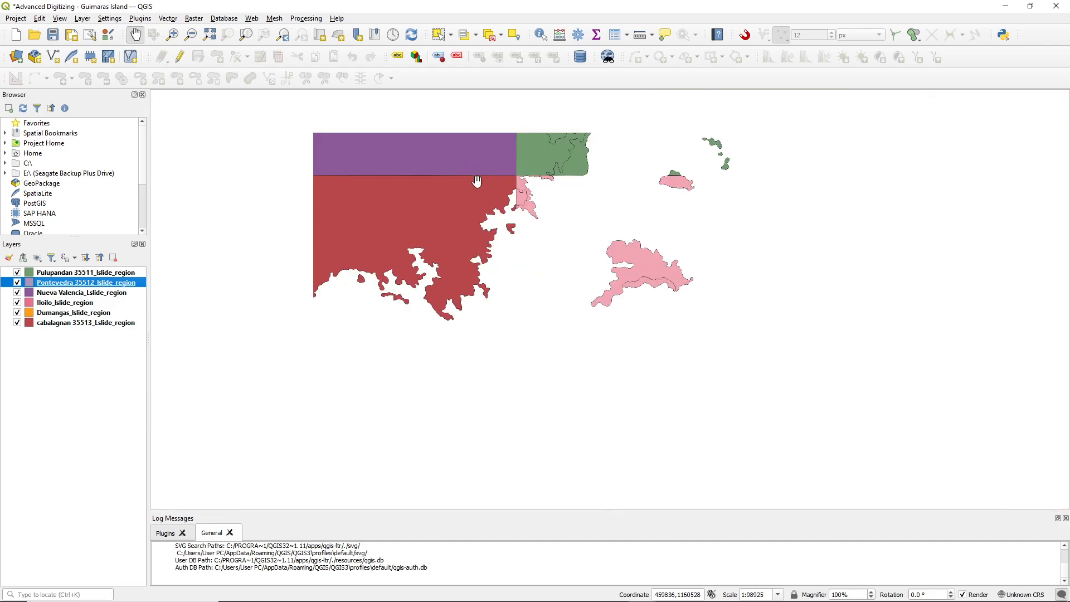
{"action": "left_click_drag", "start_coordinate": [493, 181], "coordinate": [568, 329]}
{"action": "scroll", "coordinate": [508, 244], "scroll_direction": "down", "scroll_amount": 2}
{"action": "left_click_drag", "start_coordinate": [519, 196], "coordinate": [507, 297]}
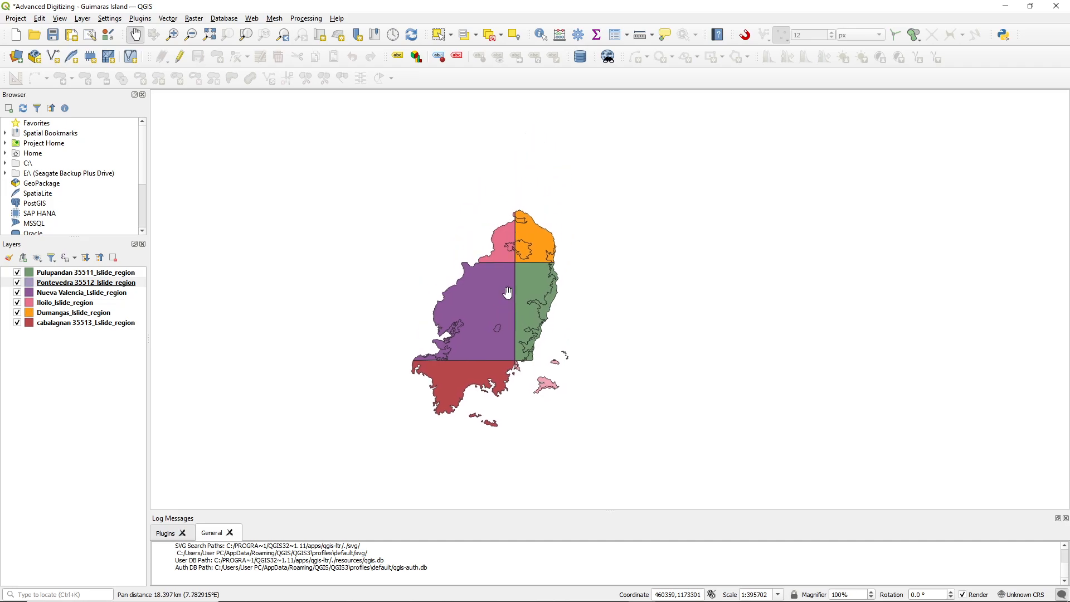
- Recheck the corner where the Iloilo, Dumangas, Nueva Valencia and Pulupandan layers meet, and bring the whole island back into view
{"action": "scroll", "coordinate": [523, 255], "scroll_direction": "up", "scroll_amount": 2}
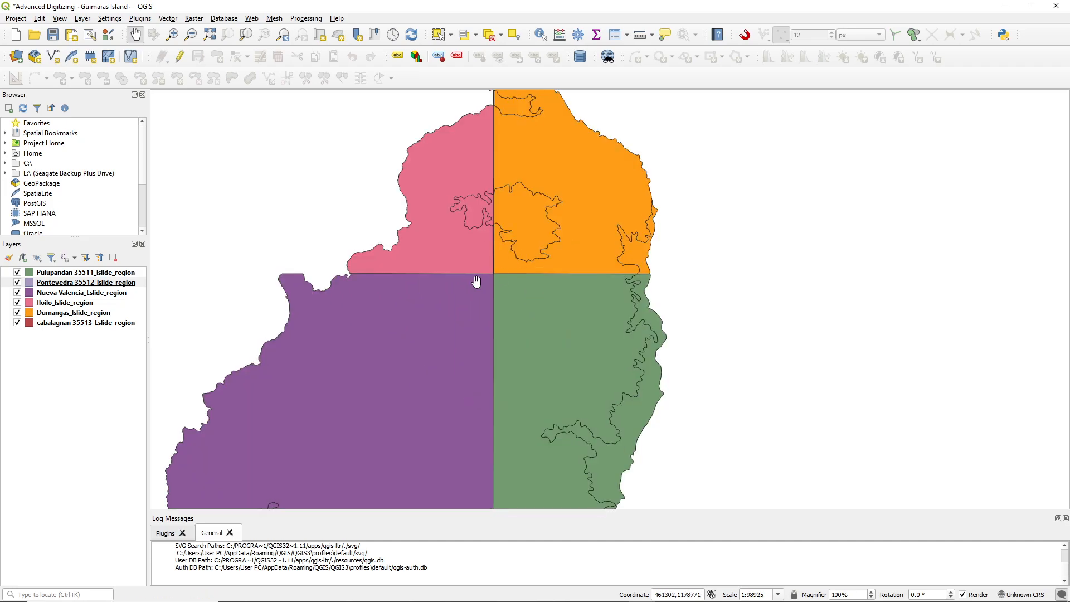
{"action": "scroll", "coordinate": [508, 258], "scroll_direction": "up", "scroll_amount": 3}
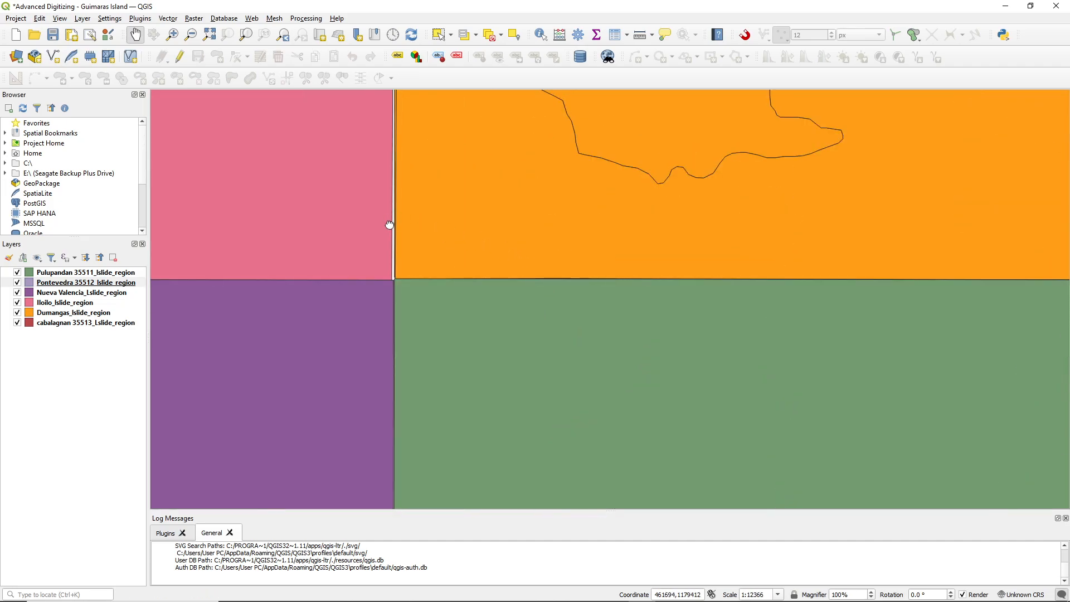
{"action": "left_click_drag", "start_coordinate": [389, 220], "coordinate": [523, 264]}
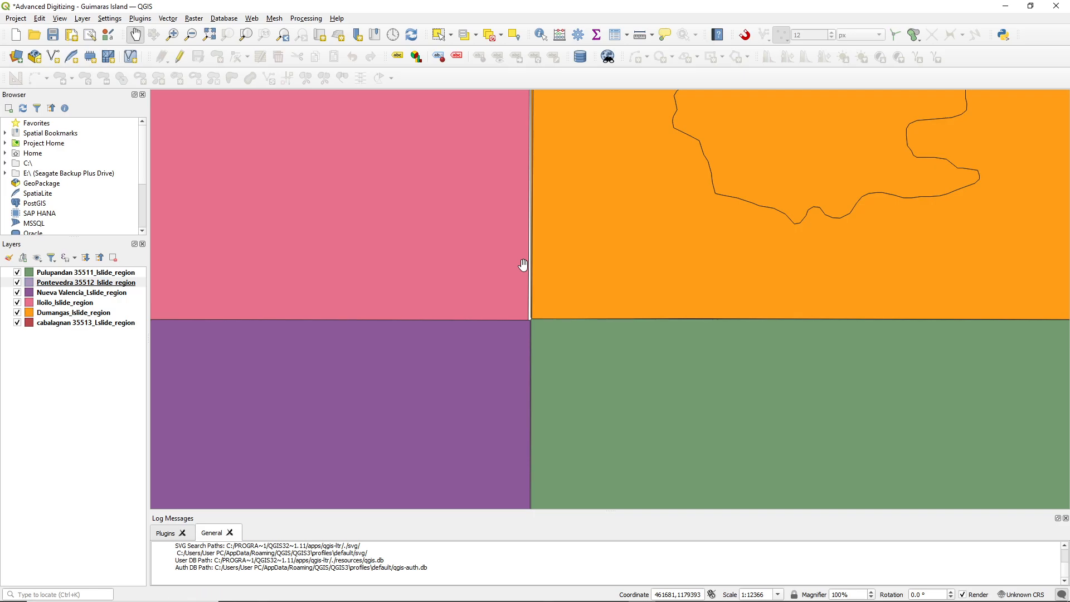
{"action": "scroll", "coordinate": [506, 279], "scroll_direction": "down", "scroll_amount": 5}
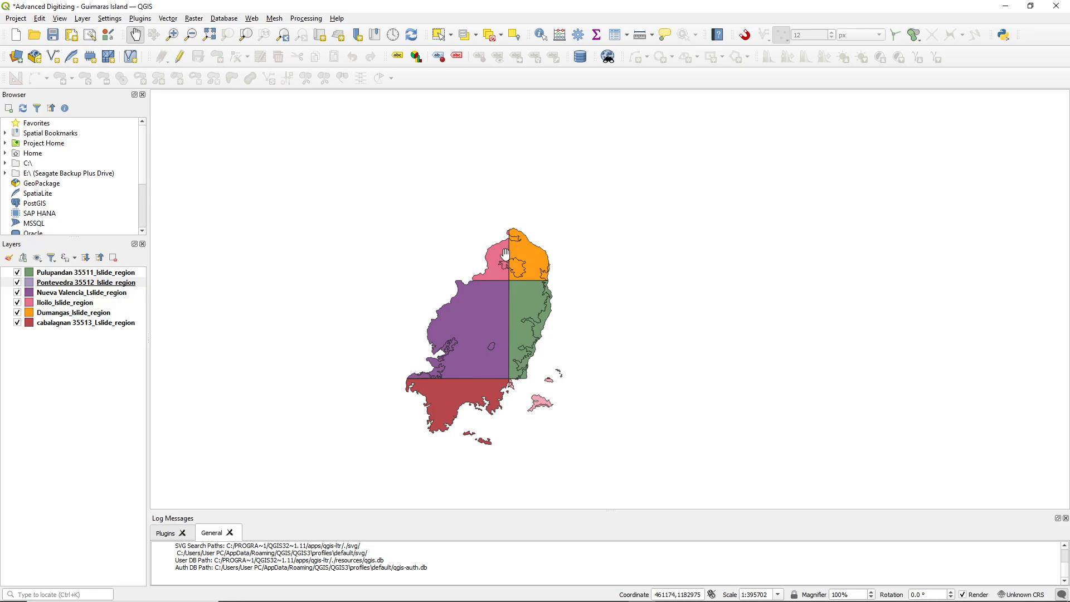
{"action": "scroll", "coordinate": [504, 308], "scroll_direction": "up", "scroll_amount": 1}
{"action": "left_click_drag", "start_coordinate": [505, 308], "coordinate": [570, 241]}
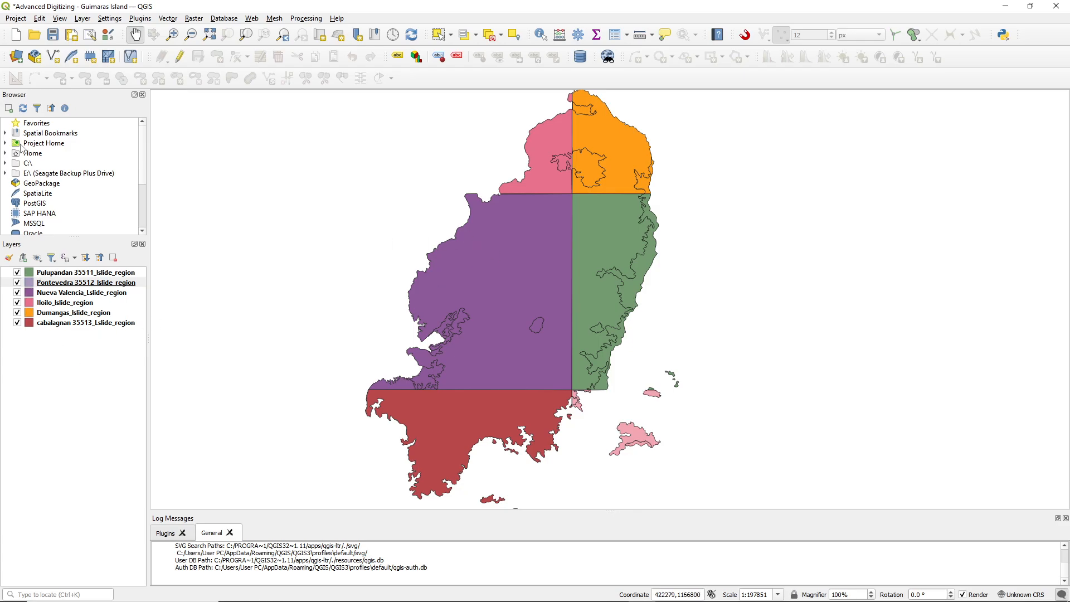
- Start Merge Vector Layers and choose all six landslide region layers as its inputs
{"action": "left_click", "coordinate": [167, 19]}
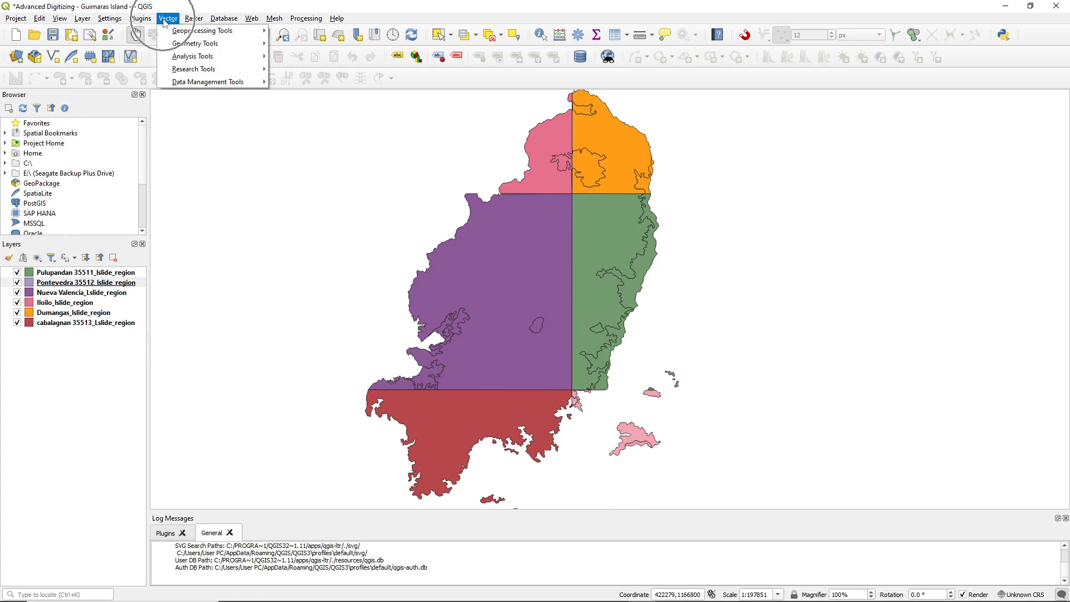
{"action": "mouse_move", "coordinate": [180, 36]}
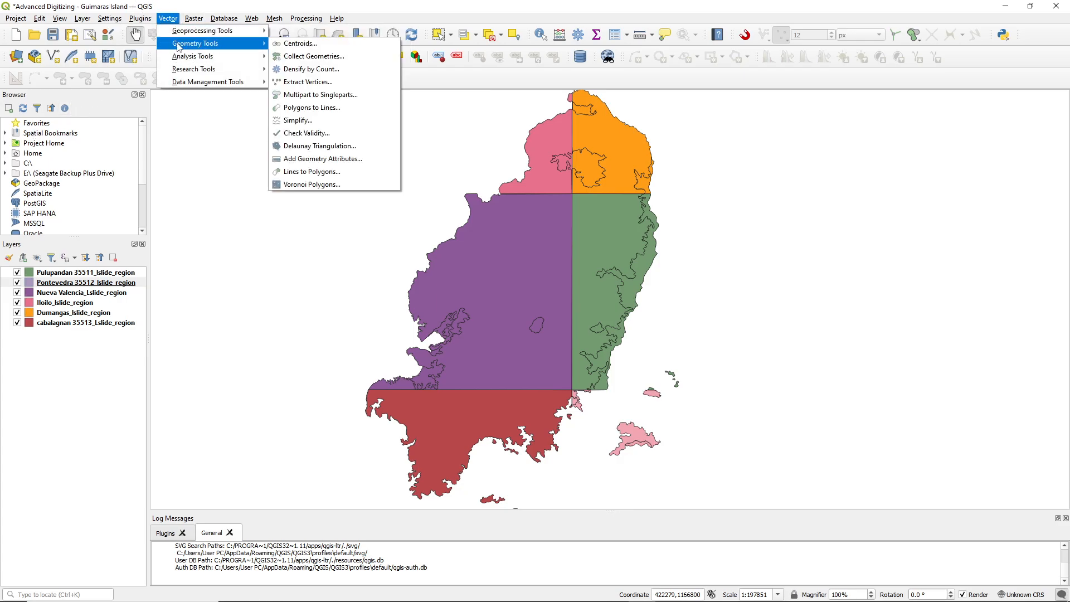
{"action": "left_click", "coordinate": [182, 84]}
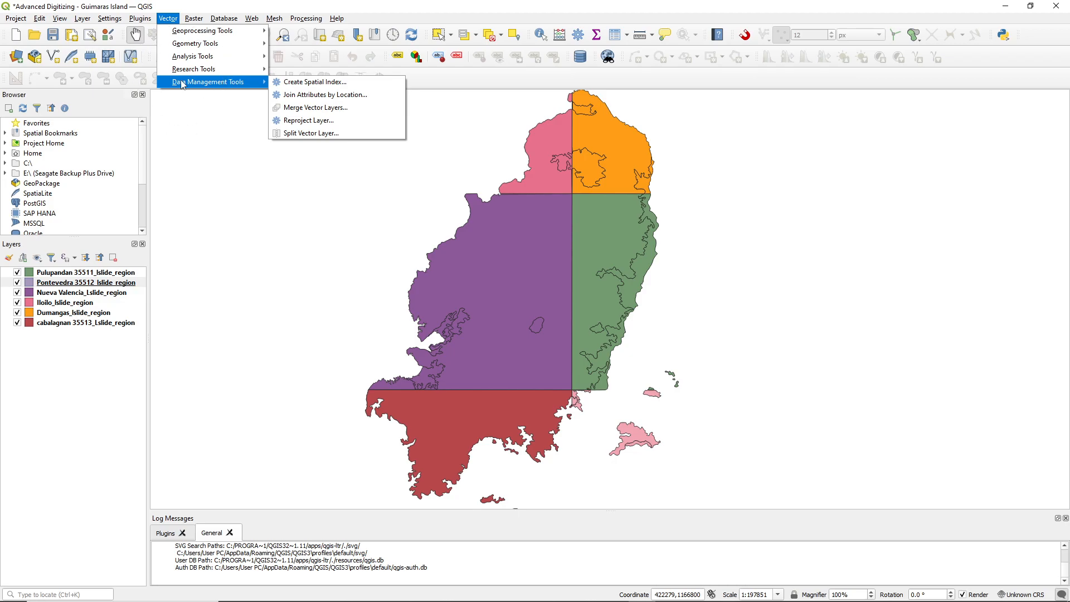
{"action": "left_click", "coordinate": [331, 110]}
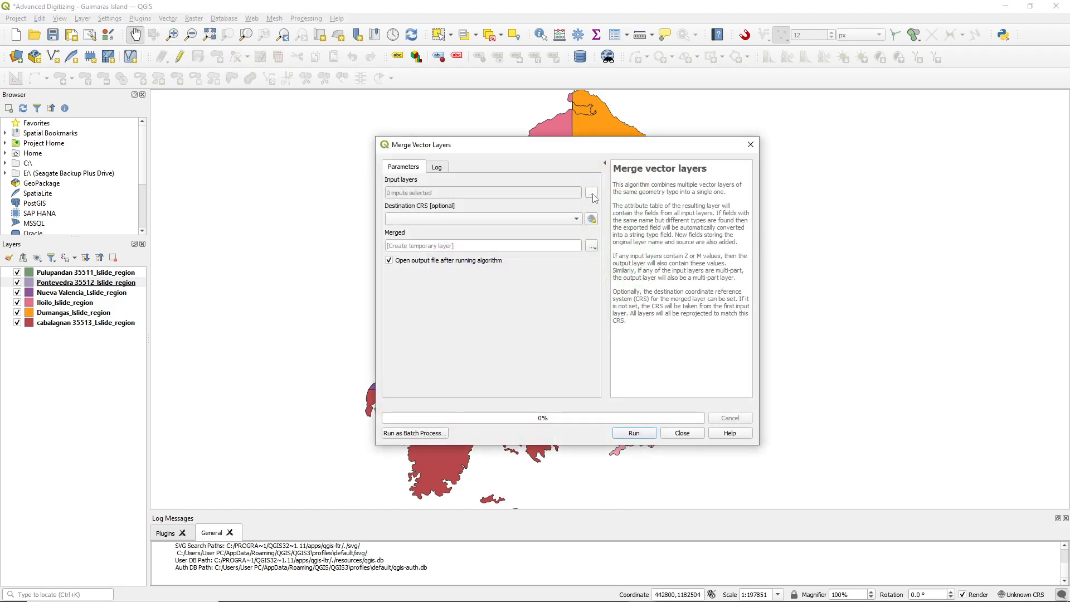
{"action": "left_click", "coordinate": [591, 193]}
{"action": "left_click", "coordinate": [394, 199]}
{"action": "left_click", "coordinate": [394, 208]}
{"action": "left_click", "coordinate": [395, 224]}
{"action": "left_click", "coordinate": [395, 233]}
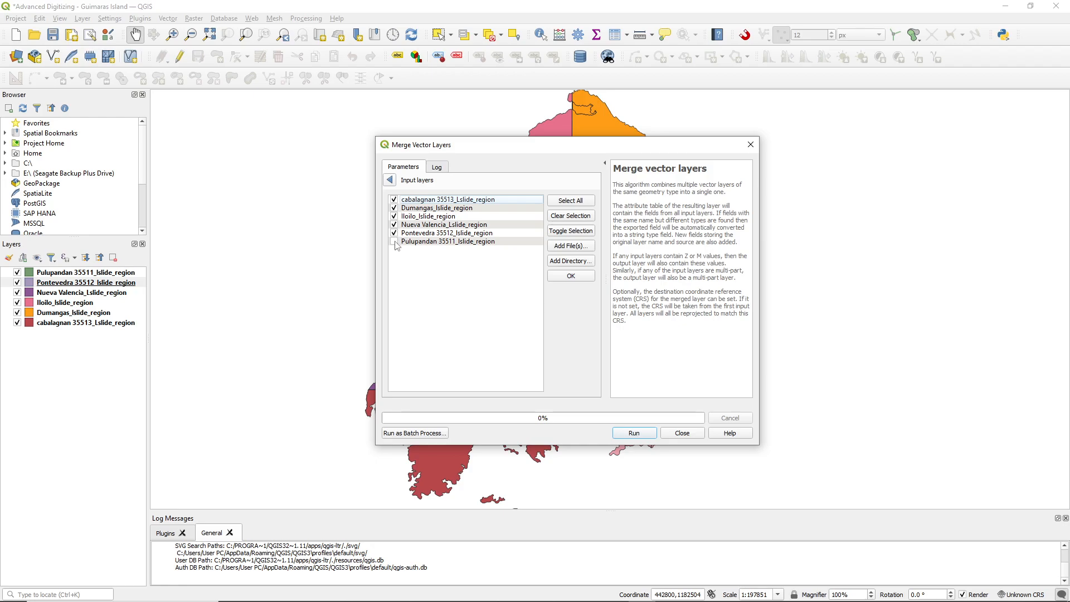
{"action": "left_click", "coordinate": [572, 277]}
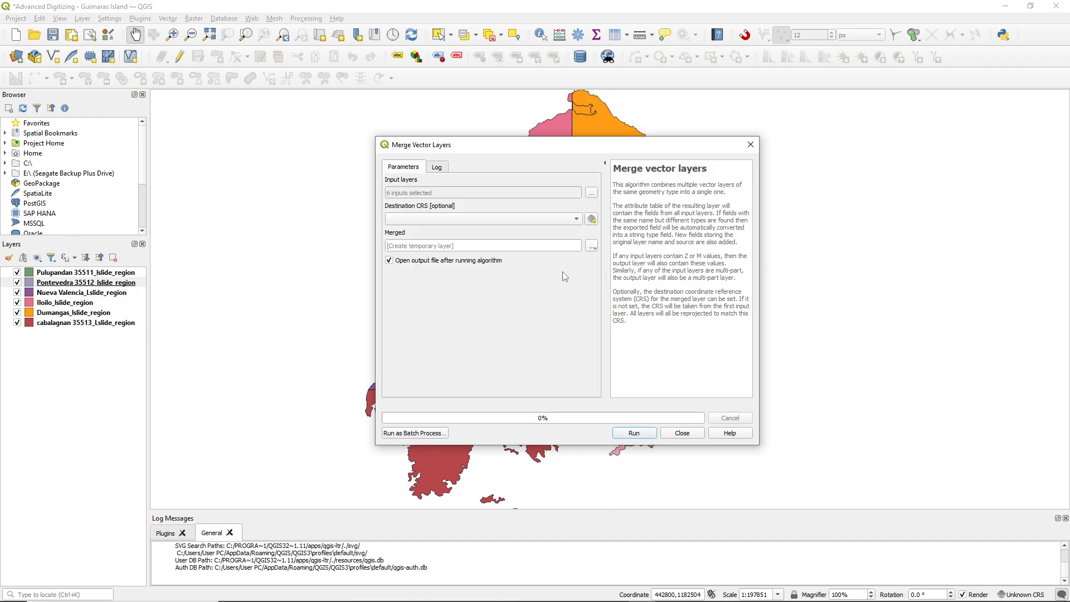
- Merge the layers in EPSG:32651 - WGS 84 / UTM zone 51N, saving them as GeoPackage Guimaras_Merged in the folder 04 Advanced Digitizing and Geometry Editing
{"action": "left_click", "coordinate": [576, 220]}
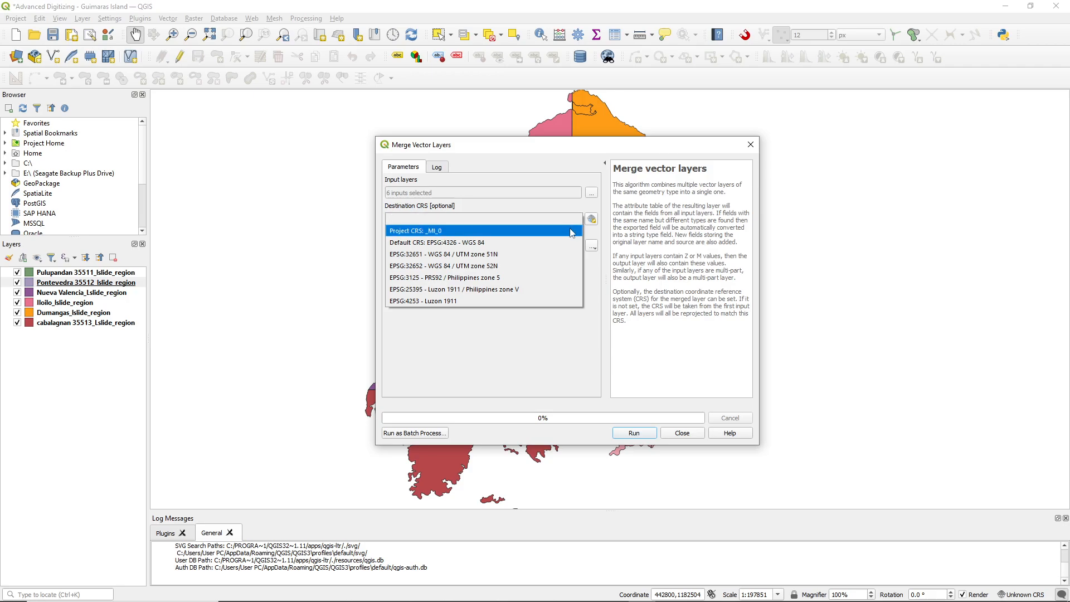
{"action": "left_click", "coordinate": [538, 255]}
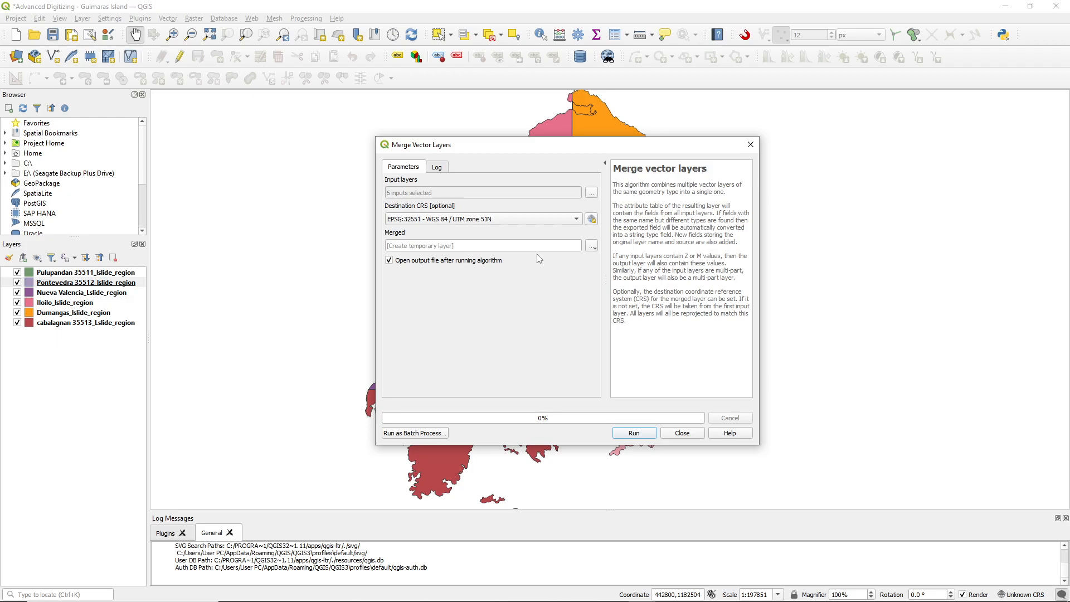
{"action": "left_click", "coordinate": [592, 246]}
{"action": "left_click", "coordinate": [601, 271]}
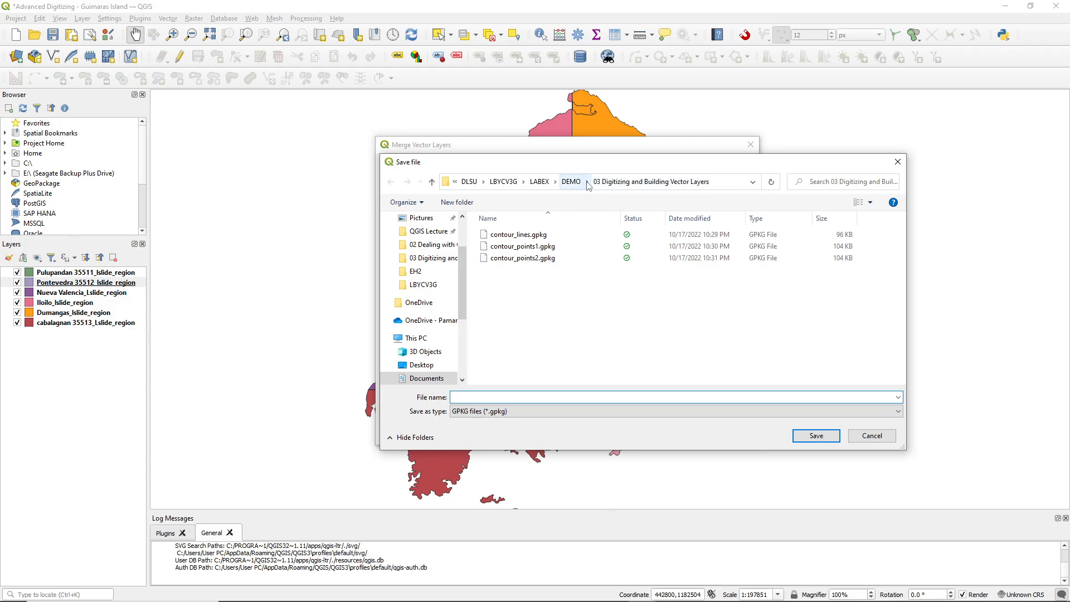
{"action": "left_click", "coordinate": [588, 184]}
{"action": "left_click", "coordinate": [619, 229]}
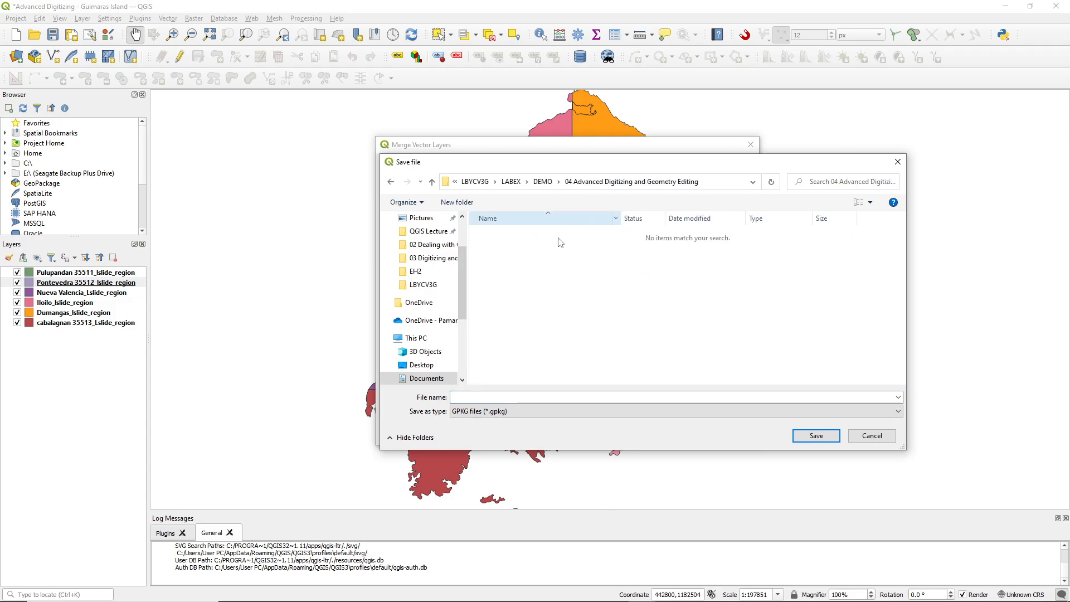
{"action": "left_click", "coordinate": [489, 395]}
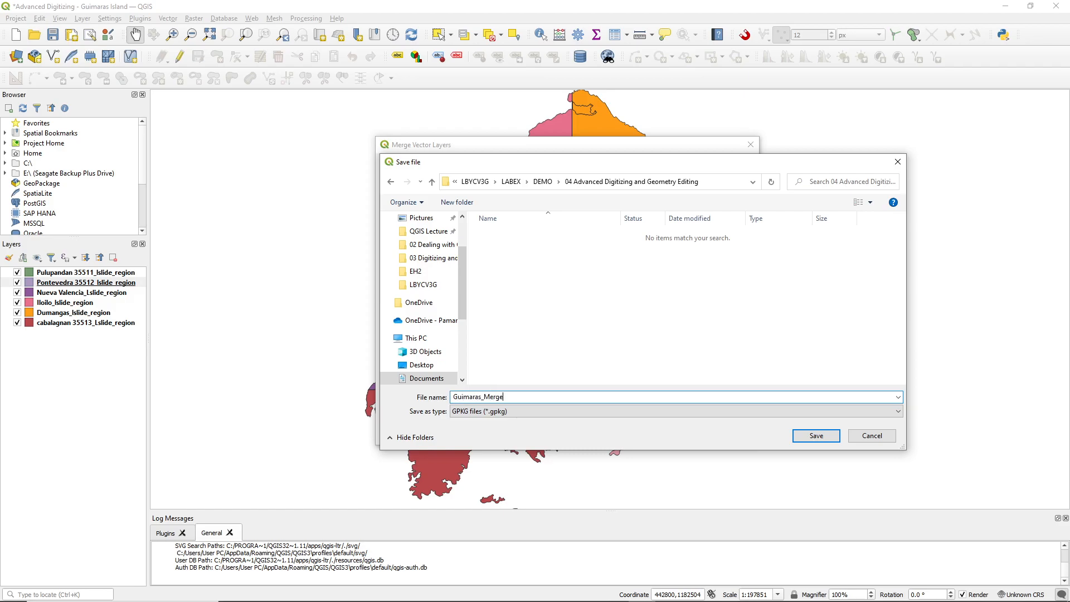
{"action": "type", "text": "Guimaras_Merged"}
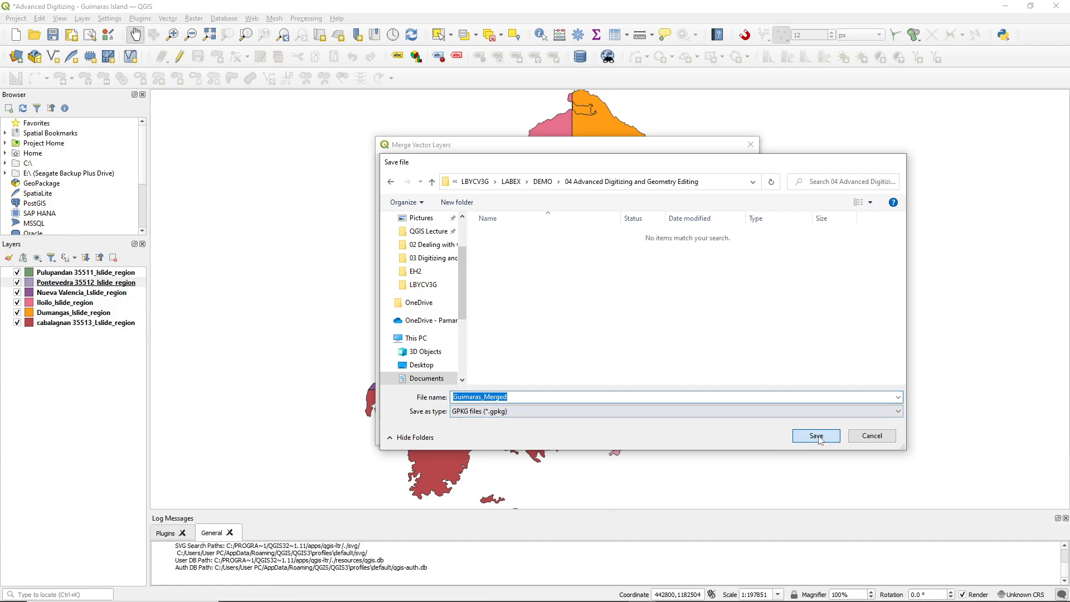
{"action": "left_click", "coordinate": [815, 435]}
{"action": "left_click", "coordinate": [634, 433]}
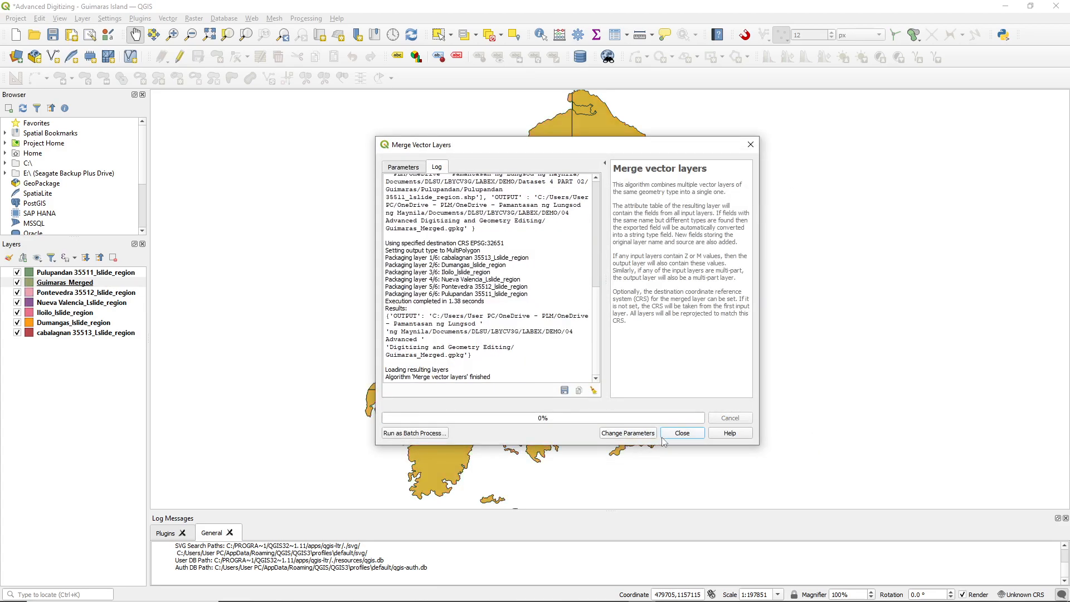
{"action": "left_click", "coordinate": [680, 434]}
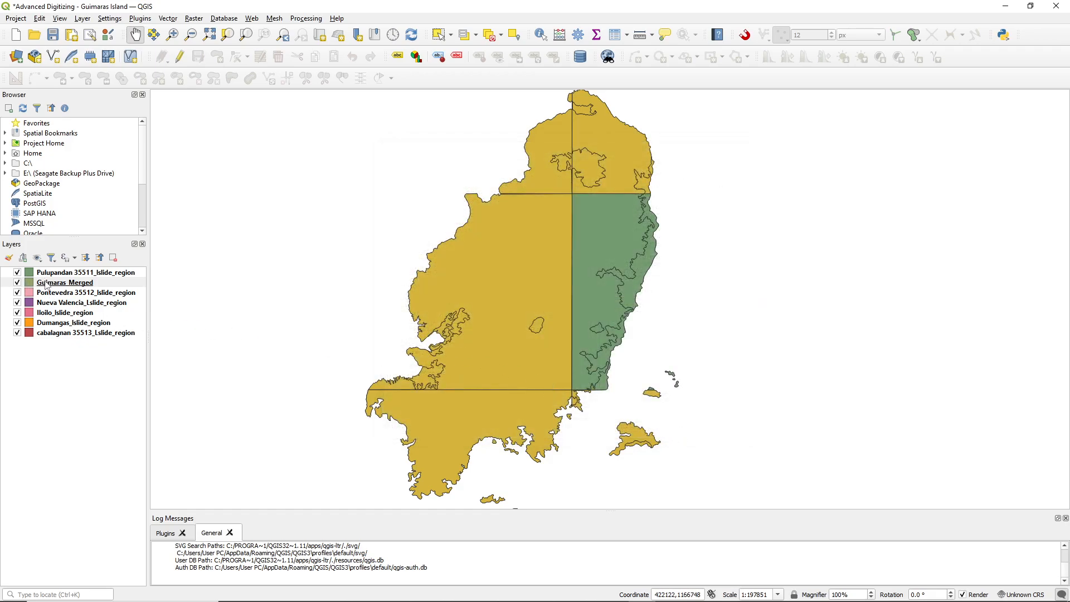
- Move Guimaras_Merged above all other layers and toggle its visibility off and on to compare it with the originals
{"action": "mouse_move", "coordinate": [56, 285]}
{"action": "left_mouse_down"}
{"action": "mouse_move", "coordinate": [57, 273]}
{"action": "mouse_move", "coordinate": [57, 286]}
{"action": "left_mouse_up"}
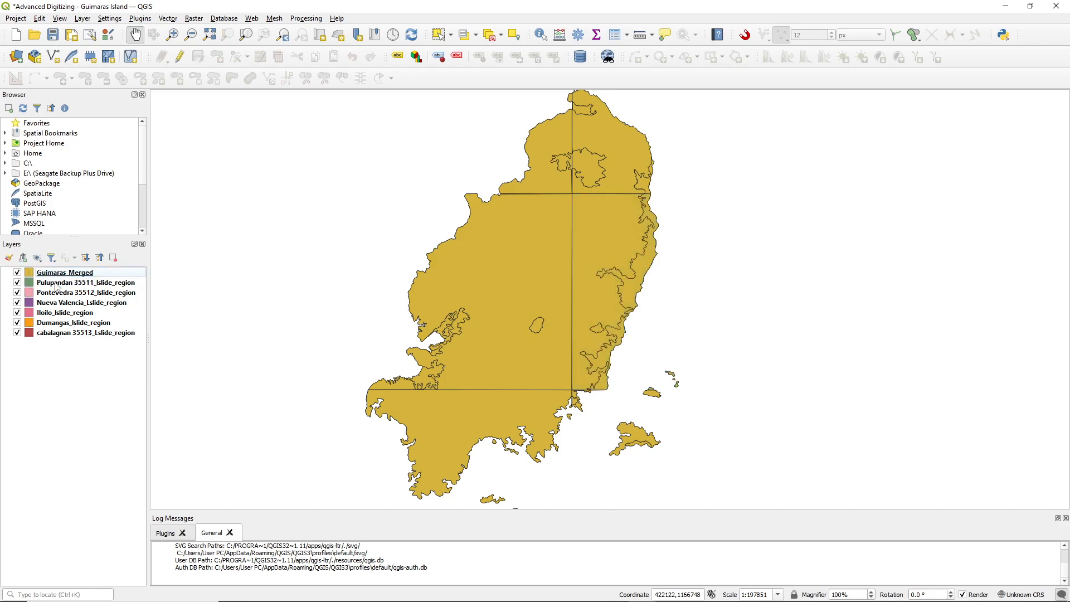
{"action": "left_click", "coordinate": [17, 273]}
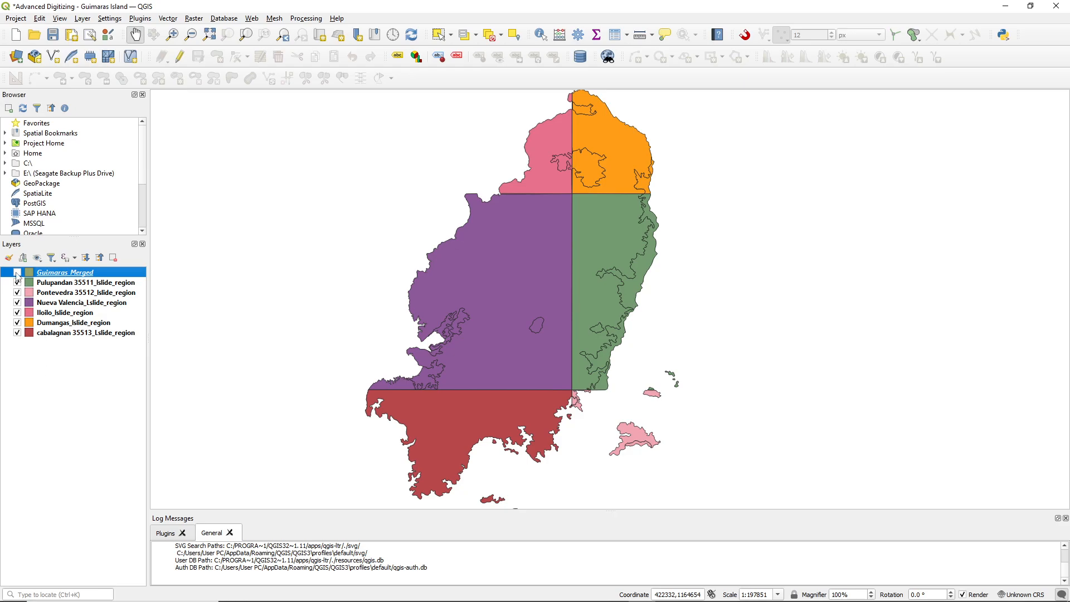
{"action": "left_click", "coordinate": [17, 273]}
{"action": "left_click", "coordinate": [17, 273]}
{"action": "left_click", "coordinate": [17, 273]}
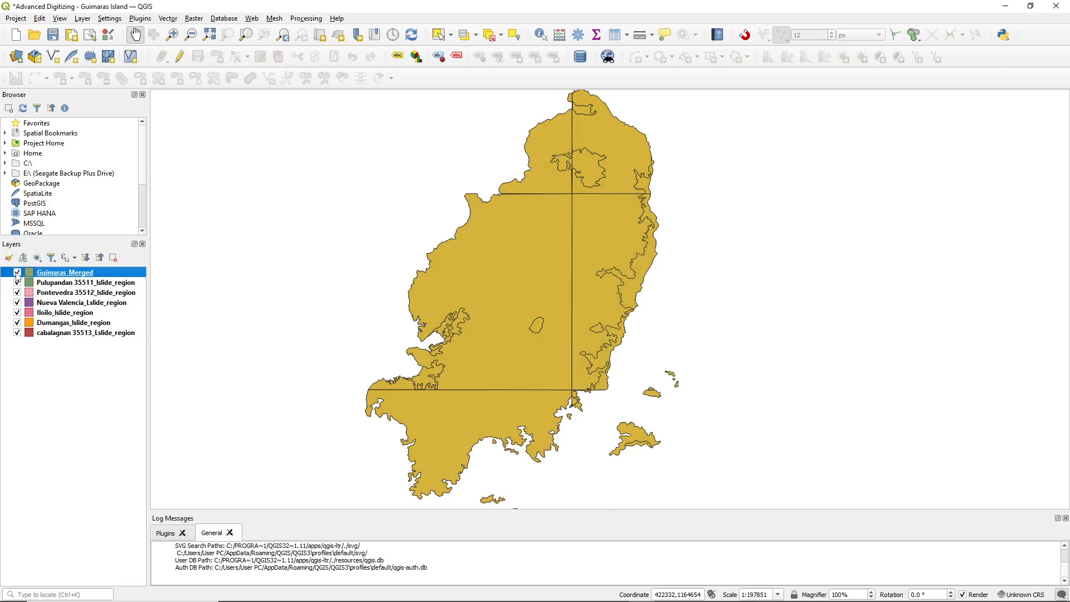
- Look through the attribute table of Guimaras_Merged for its ratings and source layers, and close it
{"action": "double_click", "coordinate": [61, 272]}
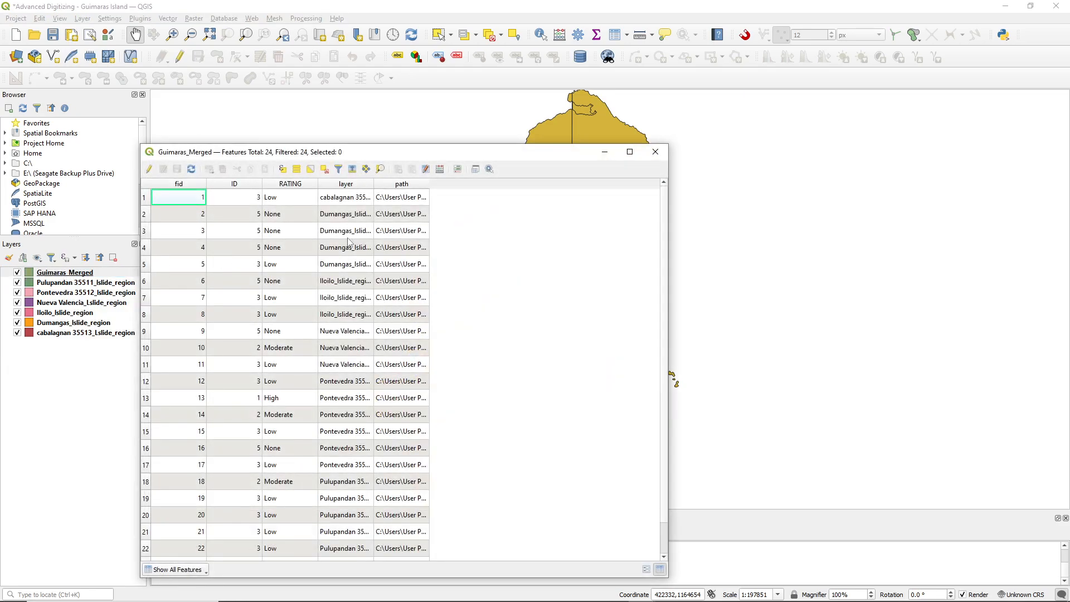
{"action": "scroll", "coordinate": [319, 228], "scroll_direction": "down", "scroll_amount": 1}
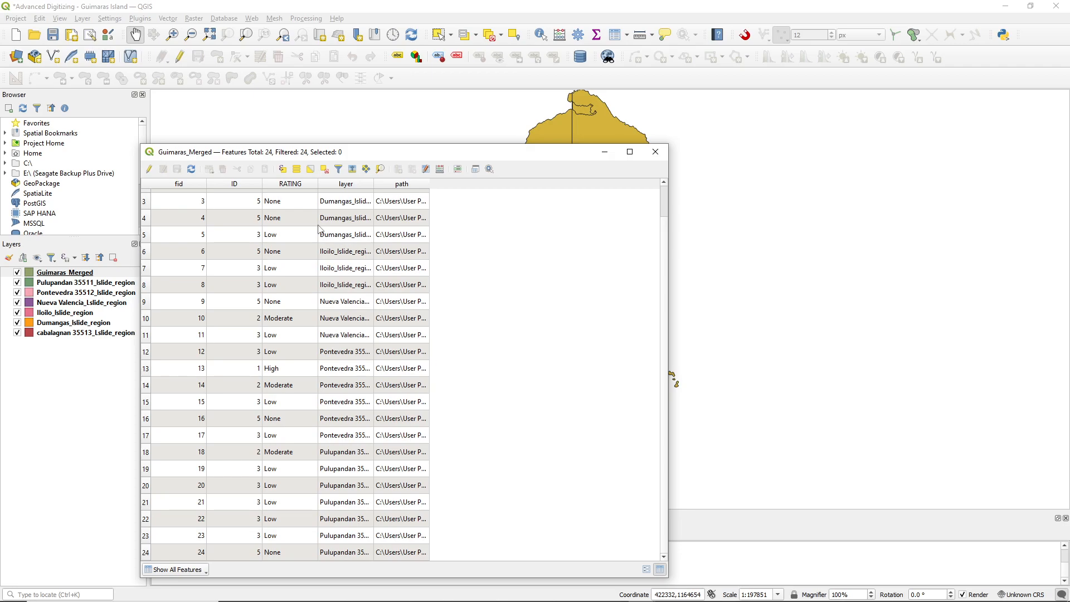
{"action": "scroll", "coordinate": [332, 313], "scroll_direction": "up", "scroll_amount": 1}
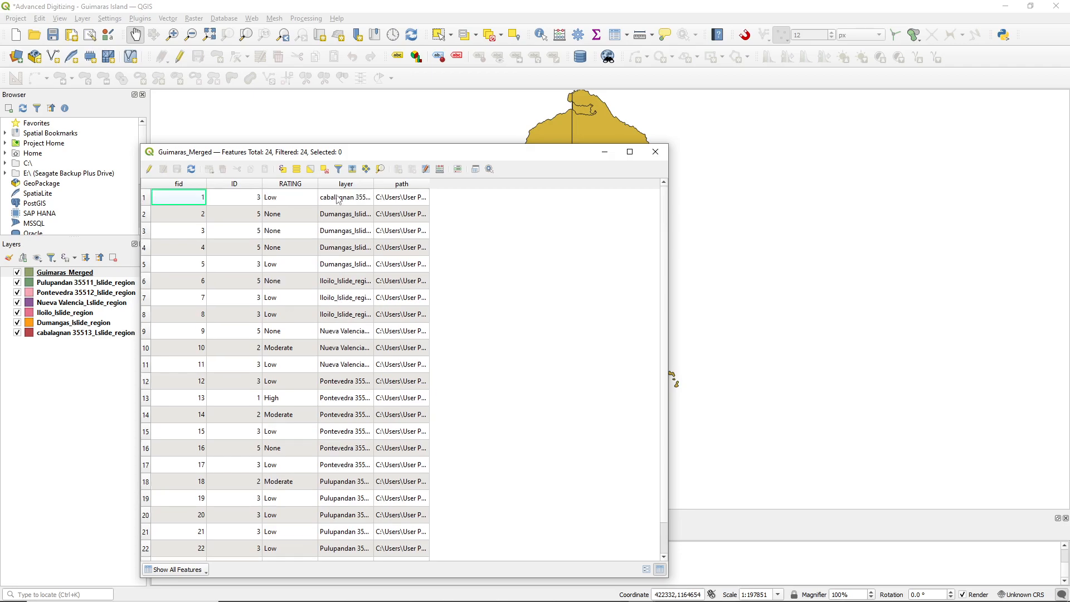
{"action": "left_click_drag", "start_coordinate": [389, 162], "coordinate": [590, 143]}
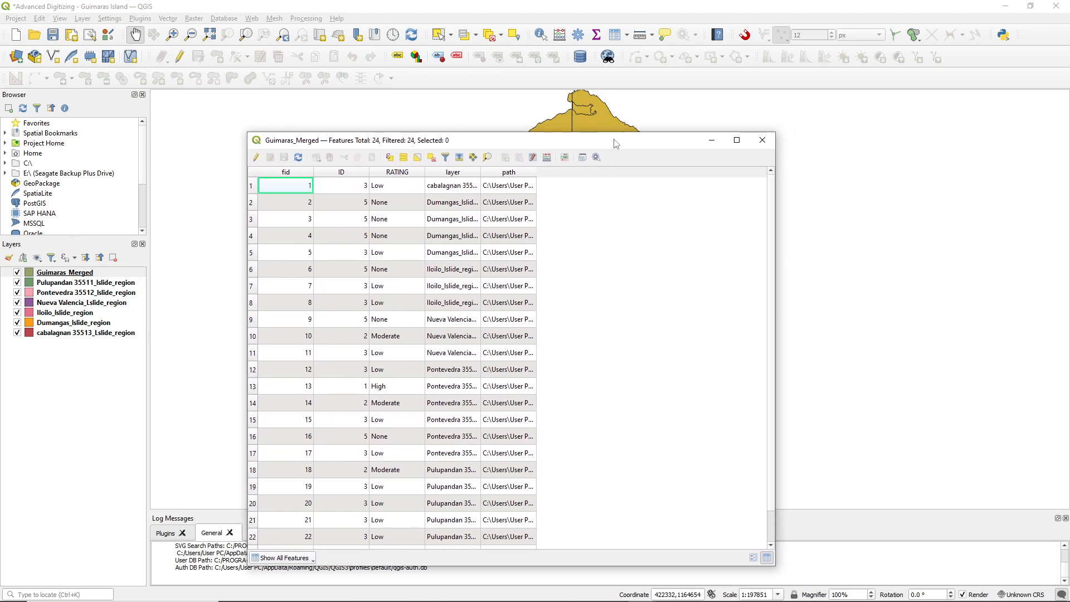
{"action": "left_click", "coordinate": [762, 141]}
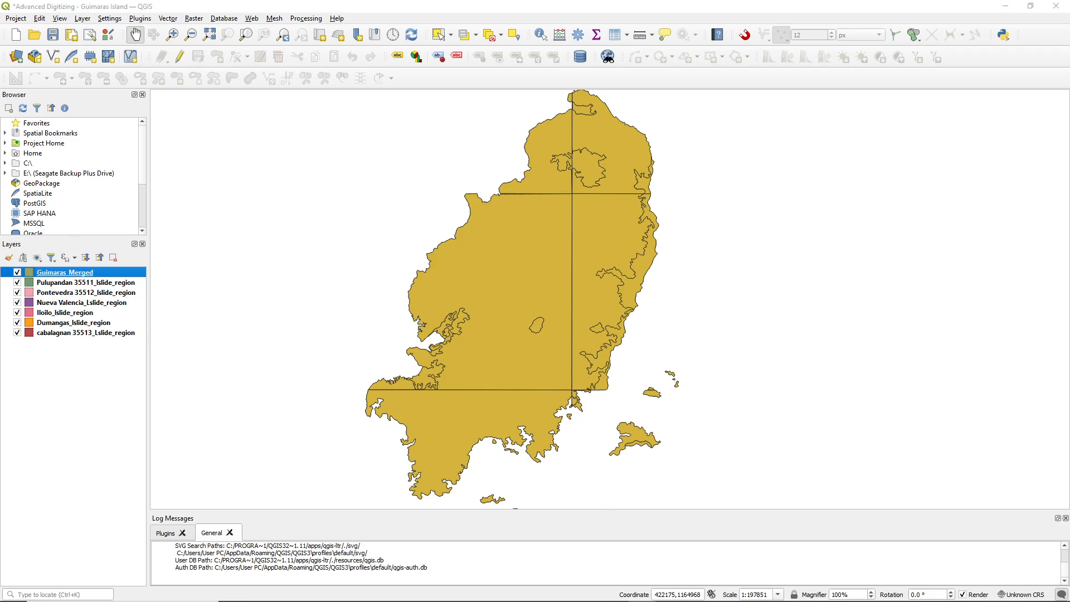
- Reopen the attribute table of Guimaras_Merged and place it beside the map, tall enough to show most of its rows
{"action": "left_click", "coordinate": [336, 5]}
{"action": "key", "text": "F6"}
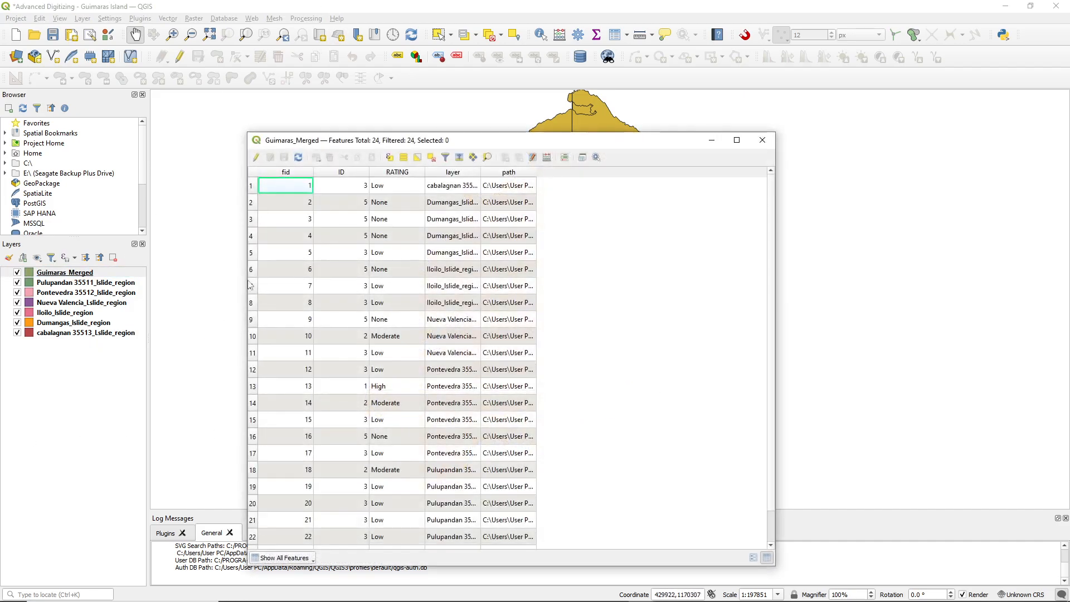
{"action": "scroll", "coordinate": [403, 329], "scroll_direction": "down", "scroll_amount": 1}
{"action": "scroll", "coordinate": [400, 324], "scroll_direction": "up", "scroll_amount": 1}
{"action": "left_click_drag", "start_coordinate": [439, 144], "coordinate": [516, 147]}
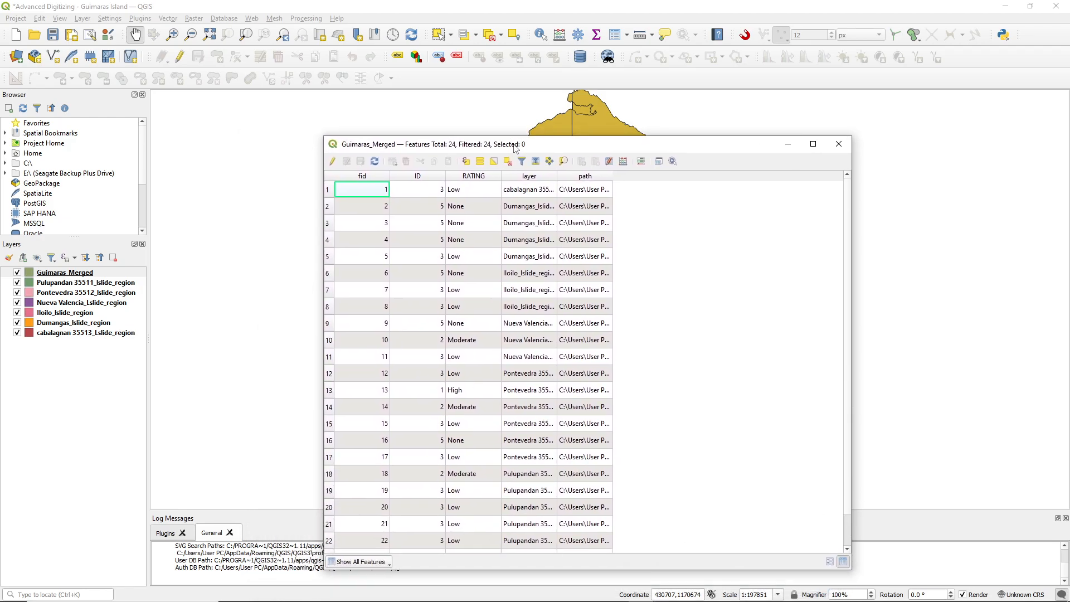
{"action": "left_click_drag", "start_coordinate": [528, 137], "coordinate": [809, 81]}
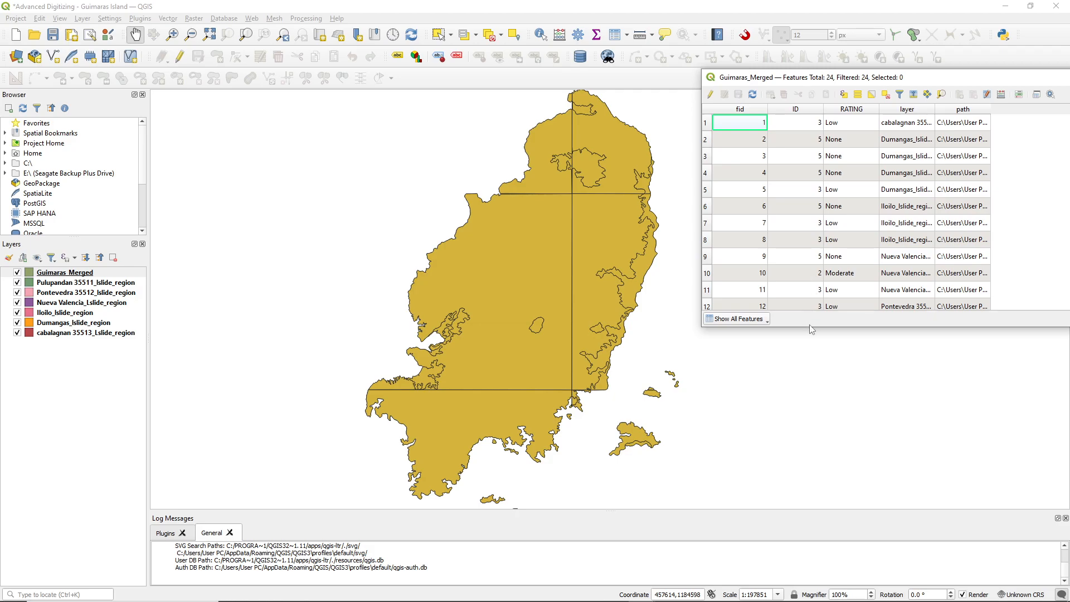
{"action": "left_click_drag", "start_coordinate": [809, 327], "coordinate": [803, 503]}
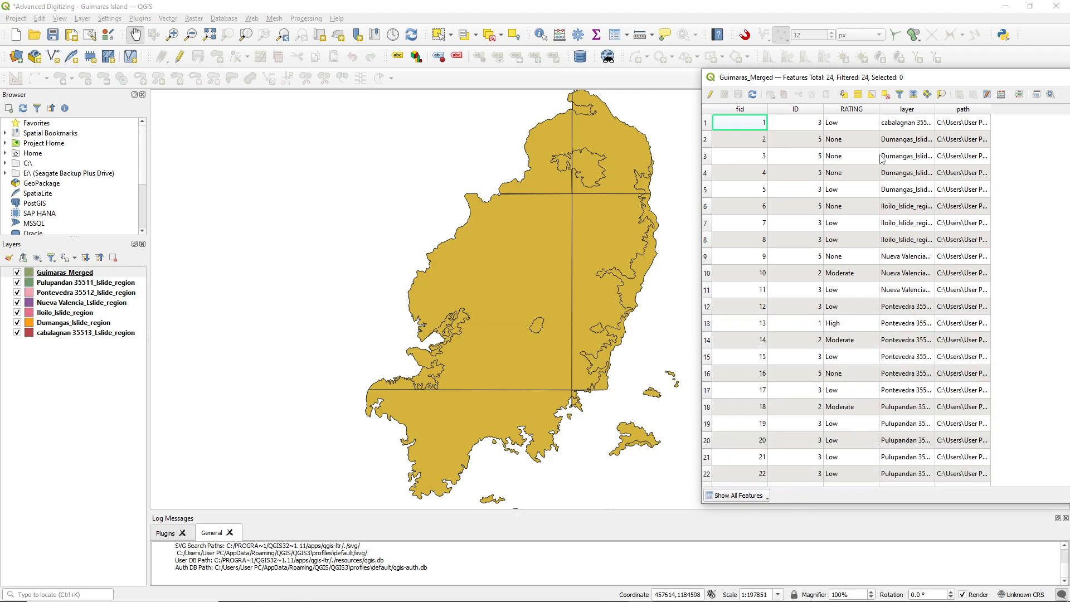
- Sort the attribute table by ID in ascending order and select the feature rated High
{"action": "left_click", "coordinate": [896, 110]}
{"action": "left_click", "coordinate": [819, 114]}
{"action": "left_click_drag", "start_coordinate": [797, 504], "coordinate": [806, 559]}
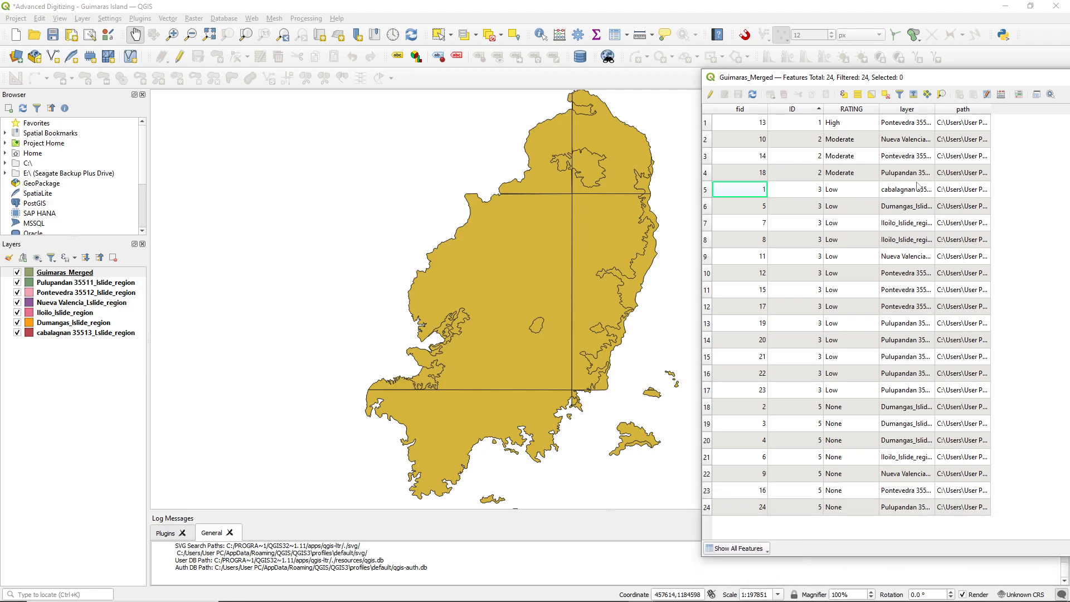
{"action": "left_click", "coordinate": [909, 124]}
{"action": "left_click", "coordinate": [706, 124]}
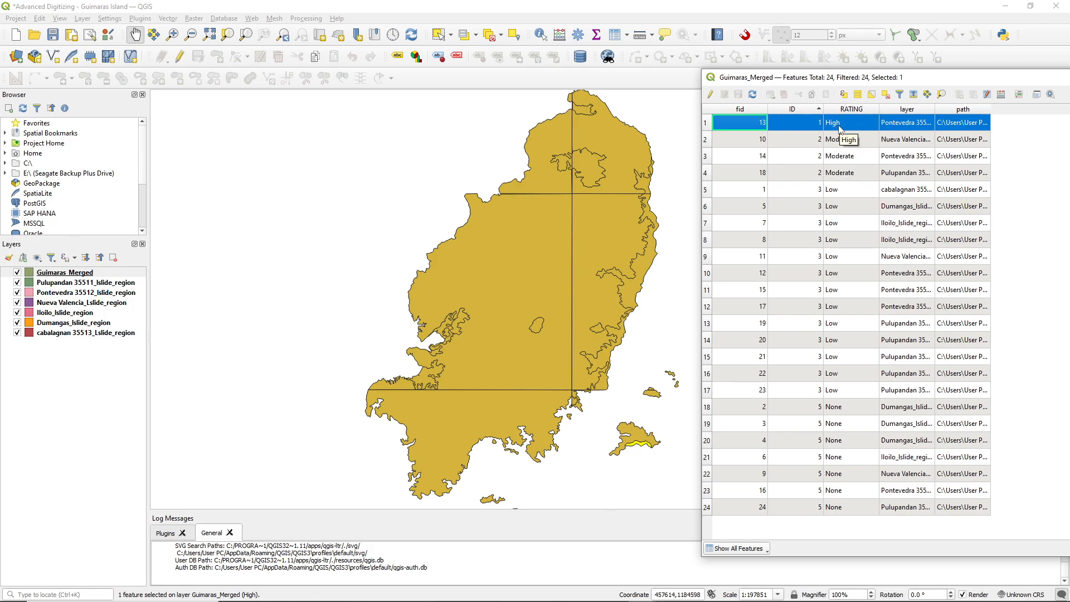
- Compare the source layers of the features rated Moderate and Low, keeping the High-rated feature selected
{"action": "left_click", "coordinate": [772, 156]}
{"action": "left_click", "coordinate": [897, 146]}
{"action": "left_click", "coordinate": [898, 161]}
{"action": "left_click", "coordinate": [908, 175]}
{"action": "left_click", "coordinate": [866, 173]}
{"action": "left_click", "coordinate": [857, 154]}
{"action": "left_click", "coordinate": [857, 138]}
{"action": "left_click", "coordinate": [912, 198]}
{"action": "left_click", "coordinate": [899, 210]}
{"action": "left_click", "coordinate": [854, 211]}
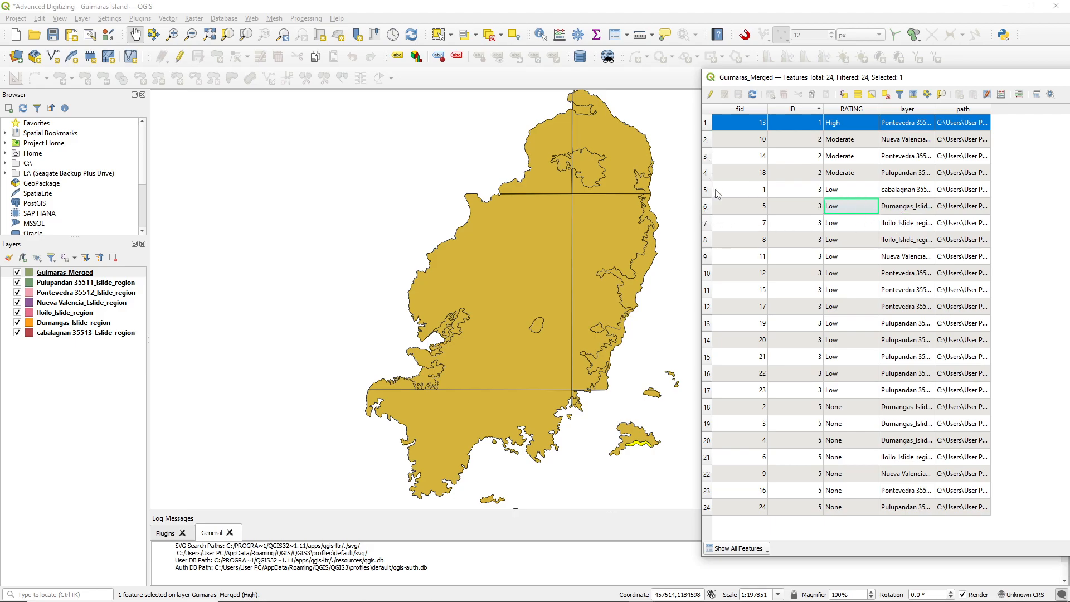
{"action": "left_click", "coordinate": [709, 127]}
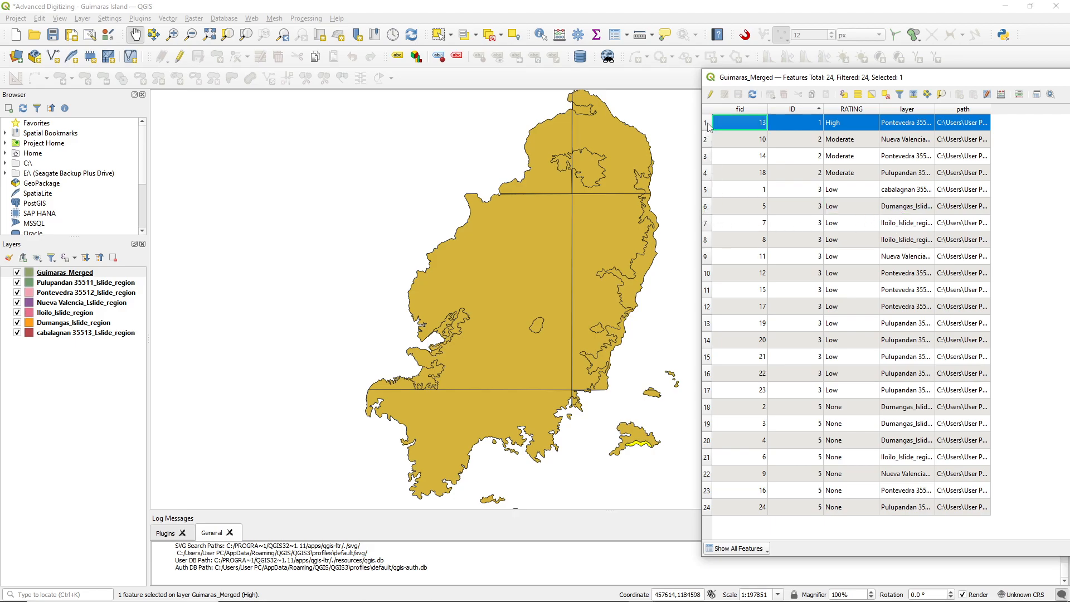
{"action": "key", "text": "ctrl"}
- Open the symbology properties of Guimaras_Merged and choose the standard red as its fill color
{"action": "right_click", "coordinate": [52, 274]}
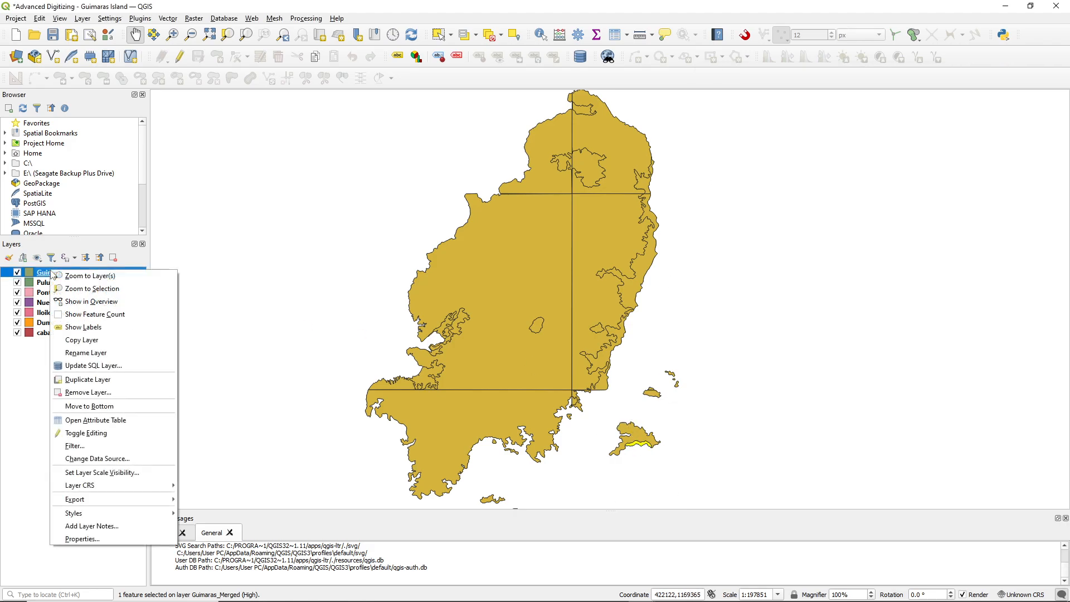
{"action": "left_click", "coordinate": [105, 538]}
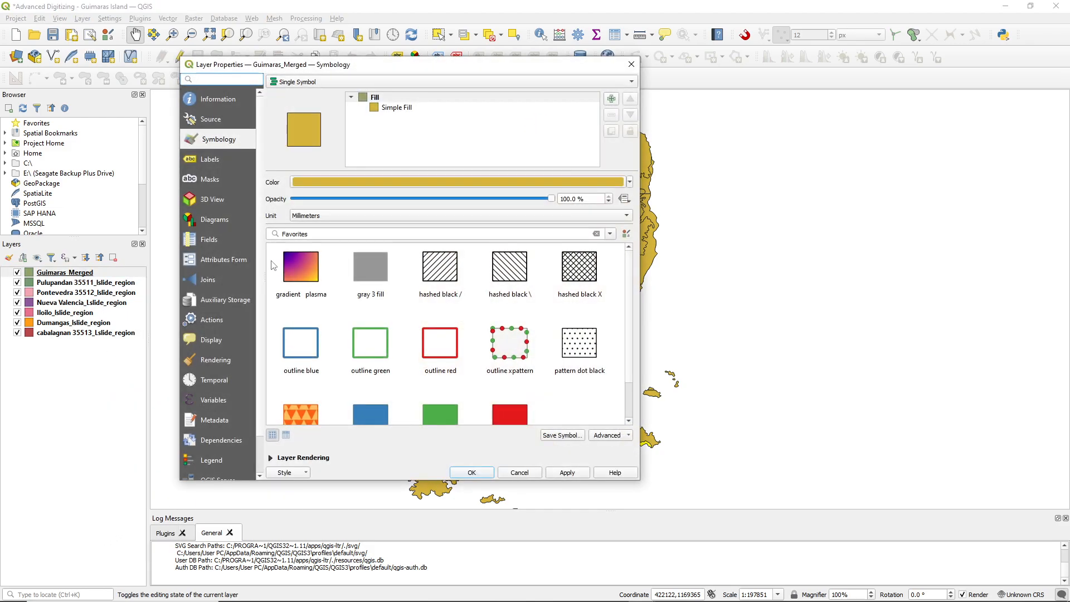
{"action": "left_click", "coordinate": [629, 182]}
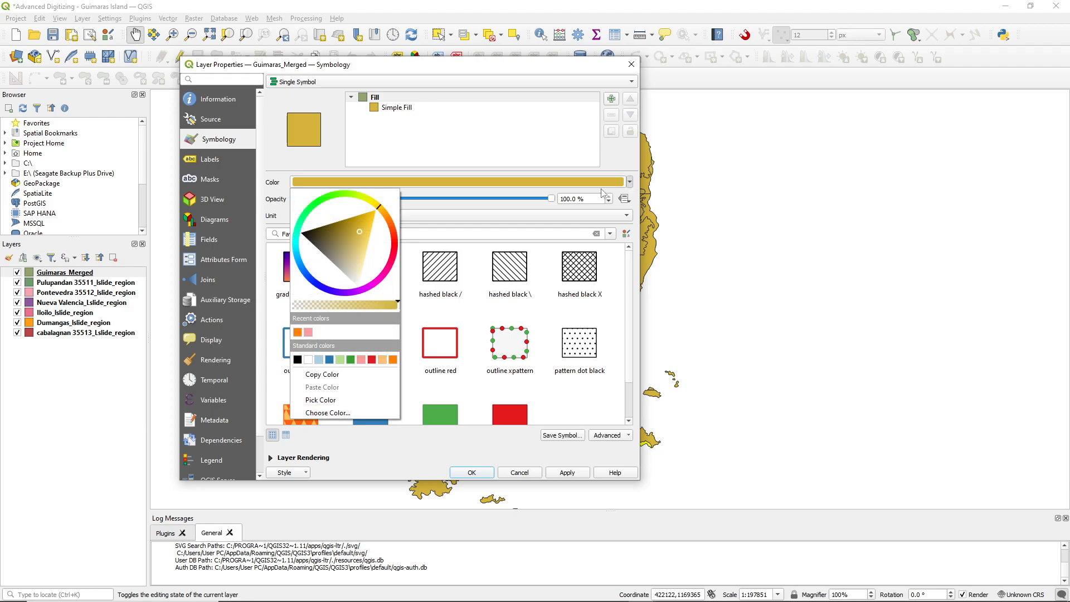
{"action": "left_click", "coordinate": [372, 359]}
- Try sampling a different fill color for Guimaras_Merged from the screen
{"action": "left_click", "coordinate": [629, 182]}
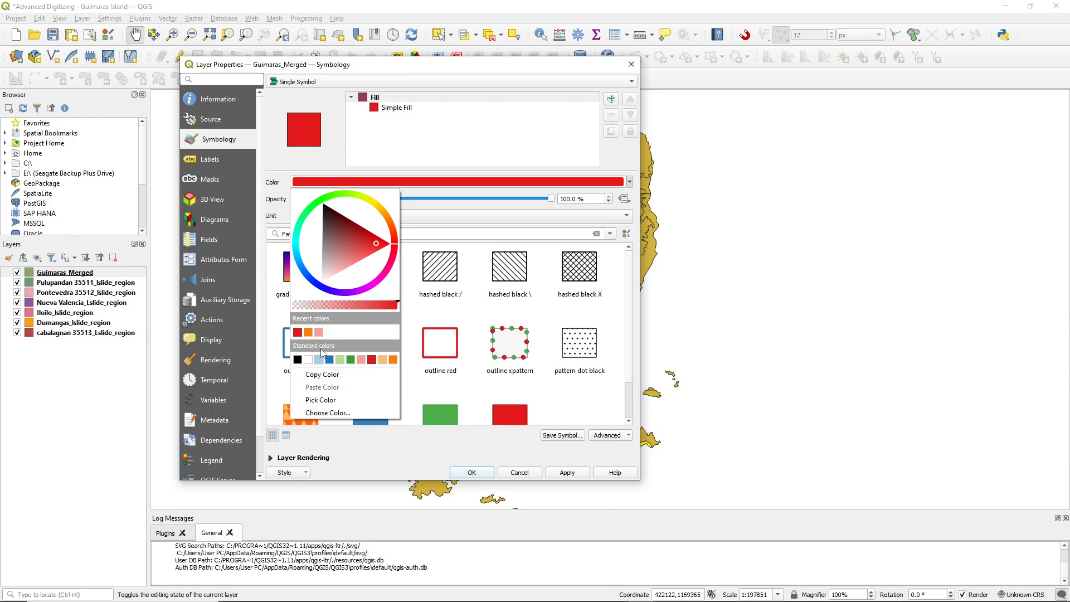
{"action": "mouse_move", "coordinate": [318, 332]}
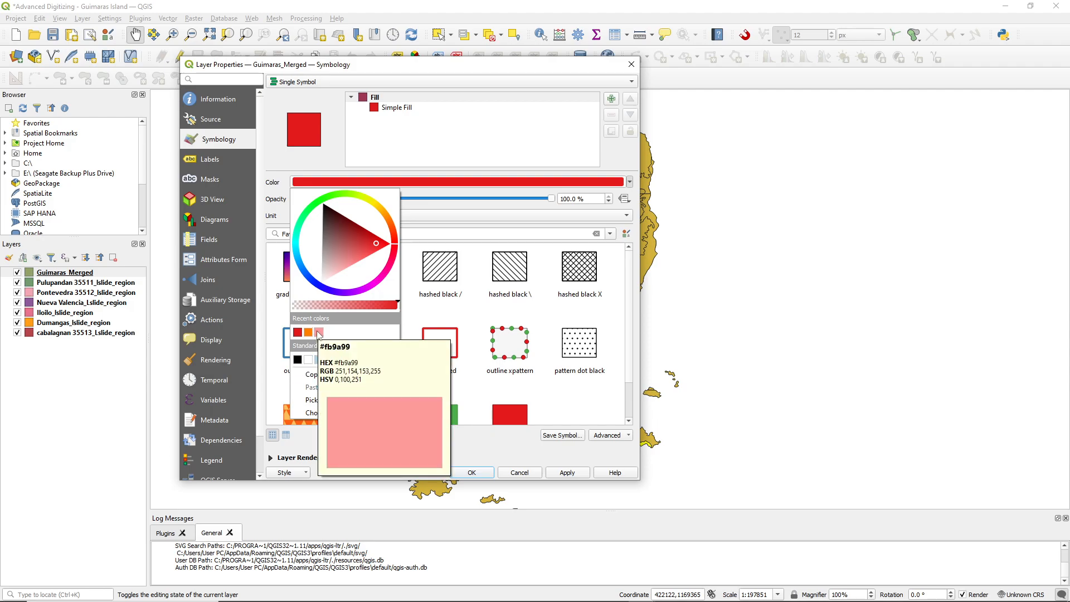
{"action": "left_click", "coordinate": [324, 400]}
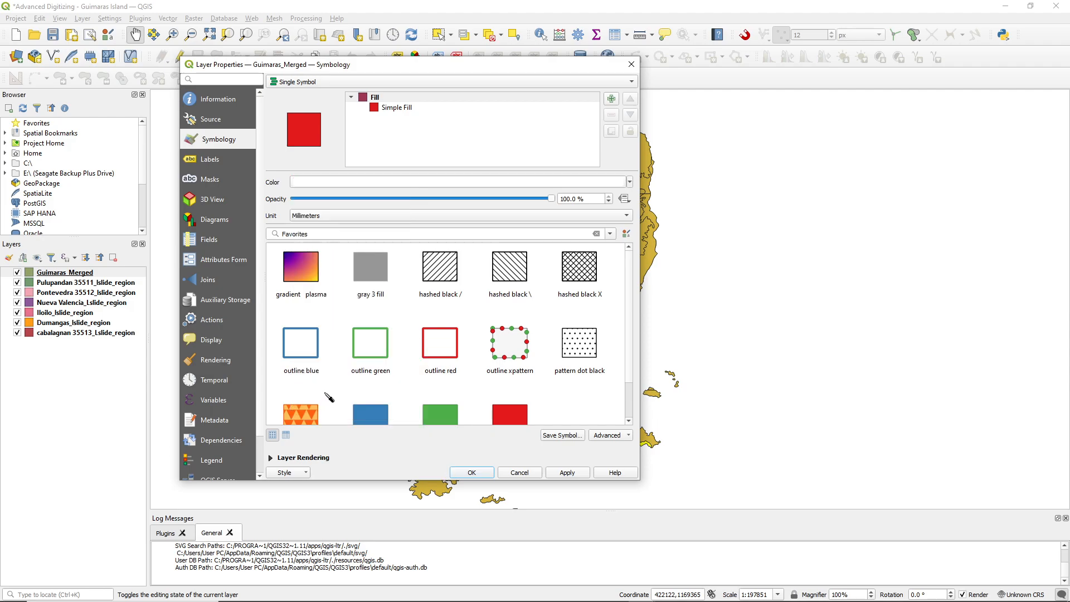
{"action": "scroll", "coordinate": [423, 337], "scroll_direction": "down", "scroll_amount": 1}
{"action": "scroll", "coordinate": [432, 368], "scroll_direction": "up", "scroll_amount": 1}
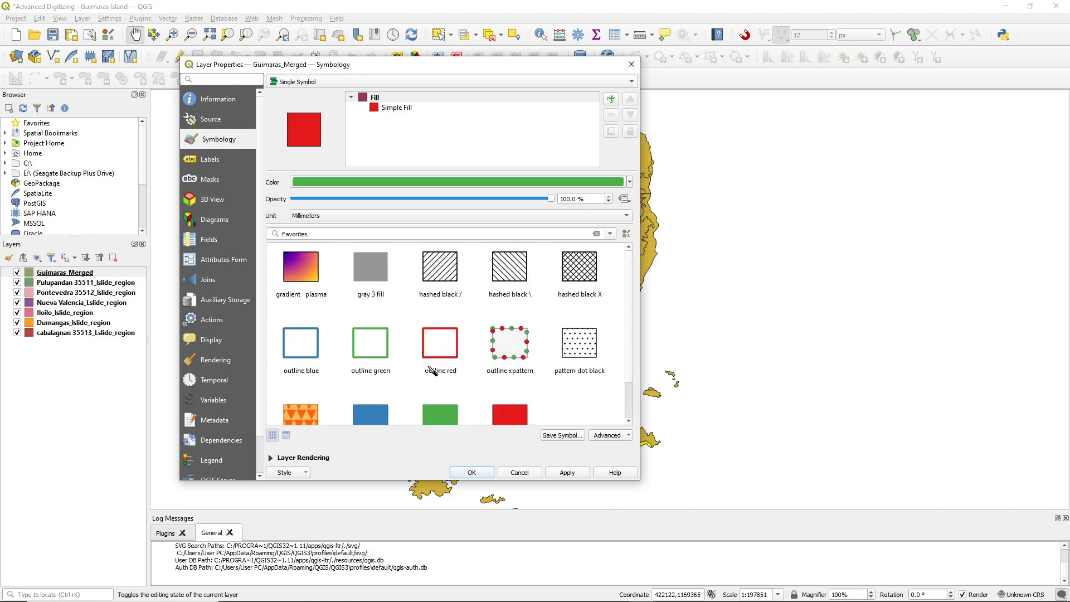
{"action": "left_click", "coordinate": [634, 189]}
- Set the fill of Guimaras_Merged to the custom purple #da60f0 and apply it to the layer
{"action": "left_click", "coordinate": [632, 187]}
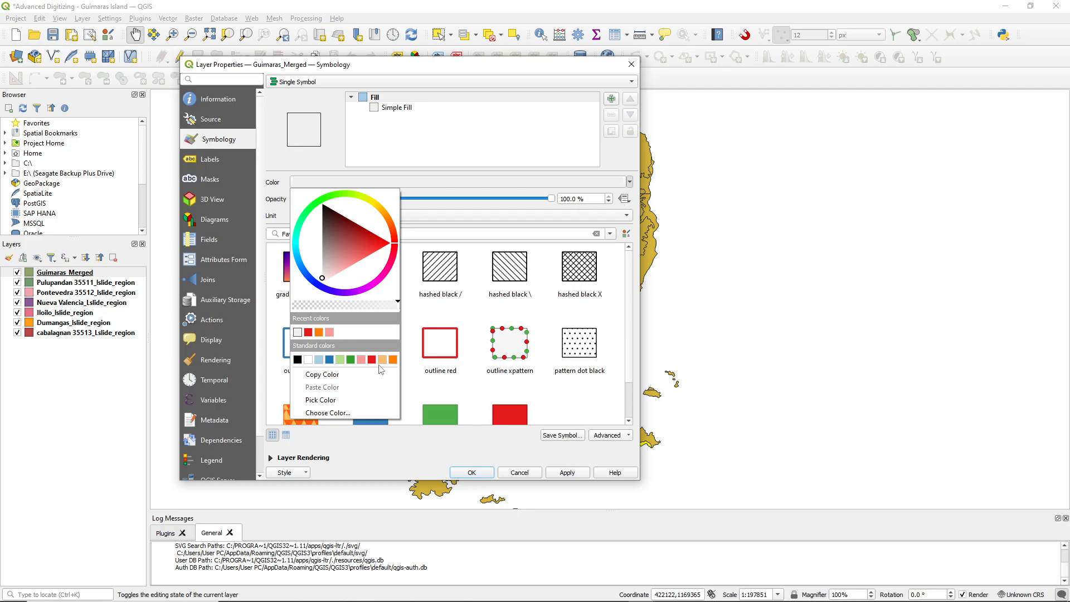
{"action": "left_click", "coordinate": [319, 412]}
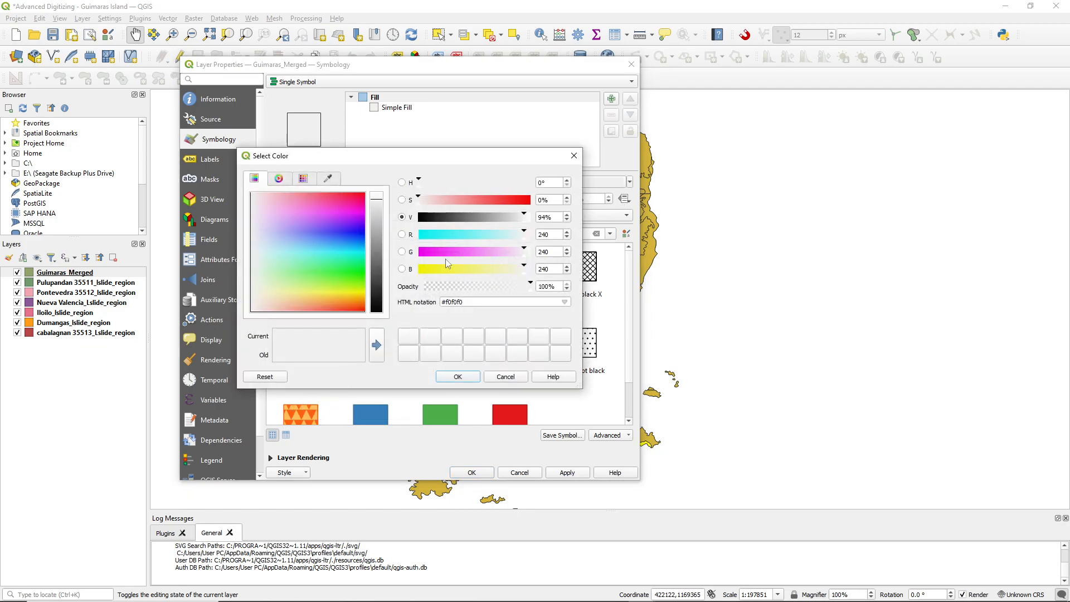
{"action": "left_click_drag", "start_coordinate": [344, 274], "coordinate": [319, 216]}
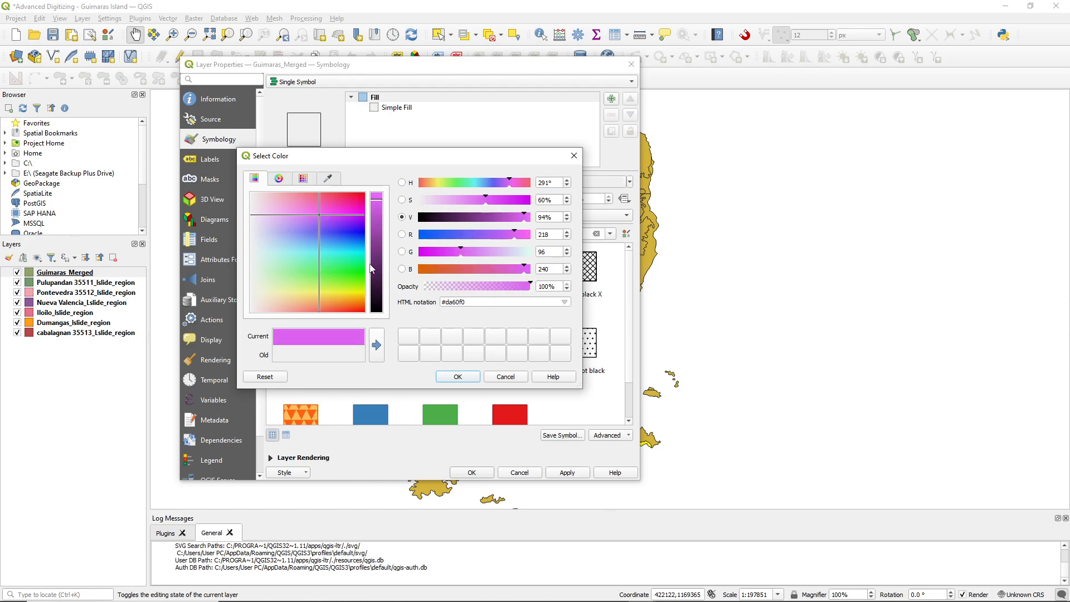
{"action": "left_click", "coordinate": [460, 379]}
{"action": "left_click", "coordinate": [565, 473]}
{"action": "left_click", "coordinate": [469, 472]}
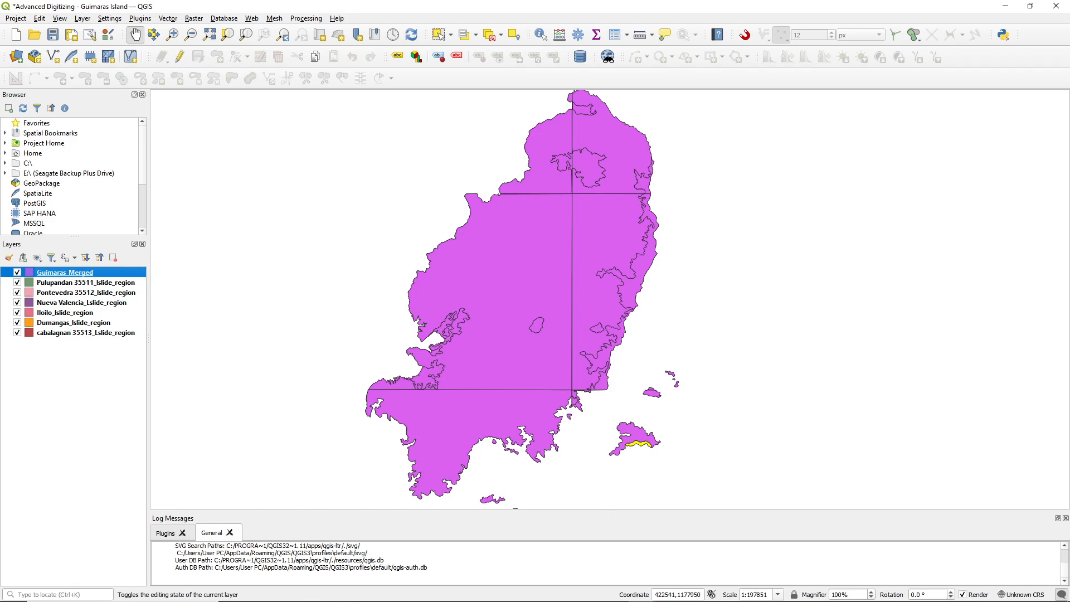
- Open the attribute table of Guimaras_Merged and select the High-rated feature to locate it on the map
{"action": "key", "text": "F6"}
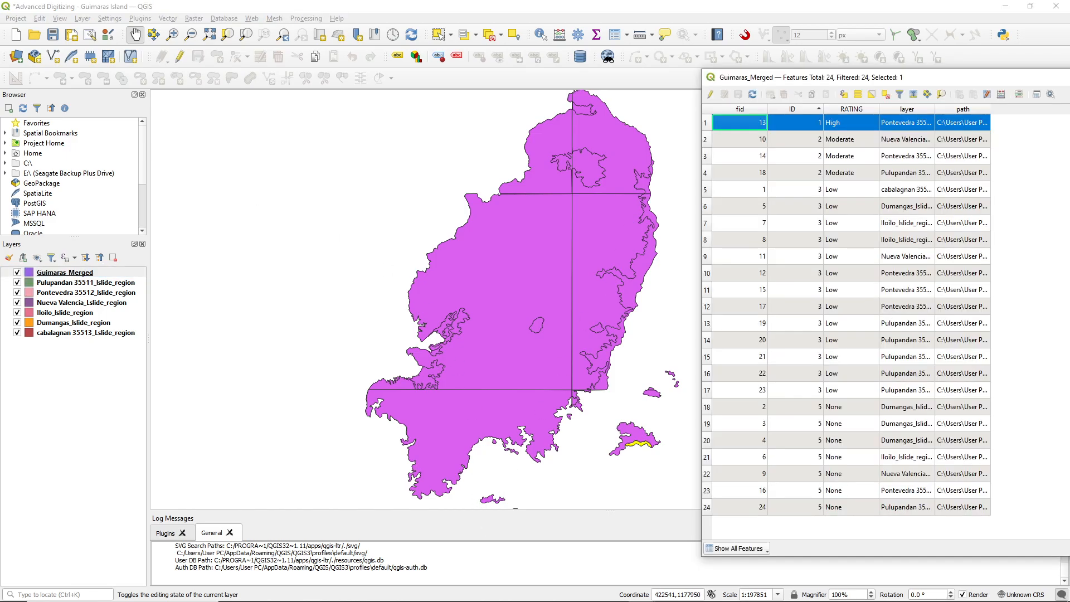
{"action": "left_click", "coordinate": [705, 126]}
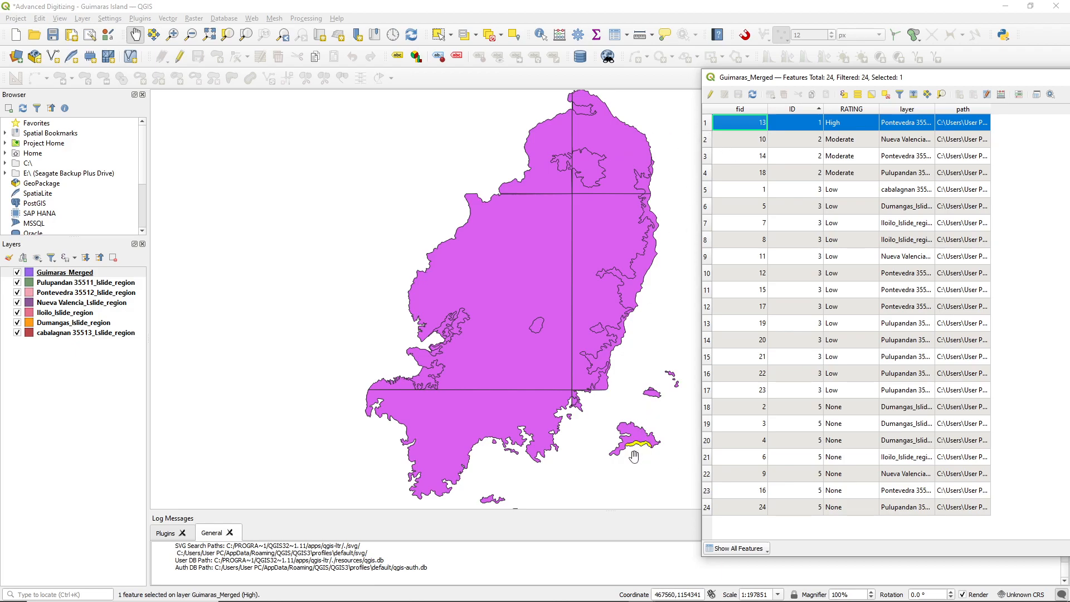
{"action": "key", "text": "ctrl"}
{"action": "key", "text": "ctrl"}
- Select the three Moderate-rated features, fid 10, 14 and 18, together to locate them on the map
{"action": "left_click", "coordinate": [705, 141]}
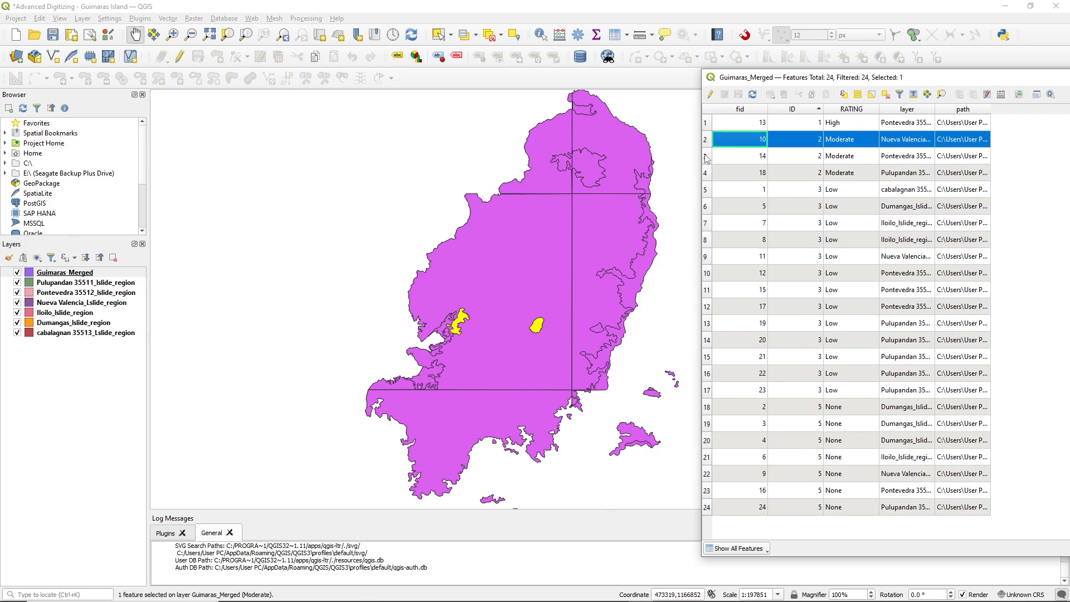
{"action": "left_click", "coordinate": [706, 157], "text": "ctrl"}
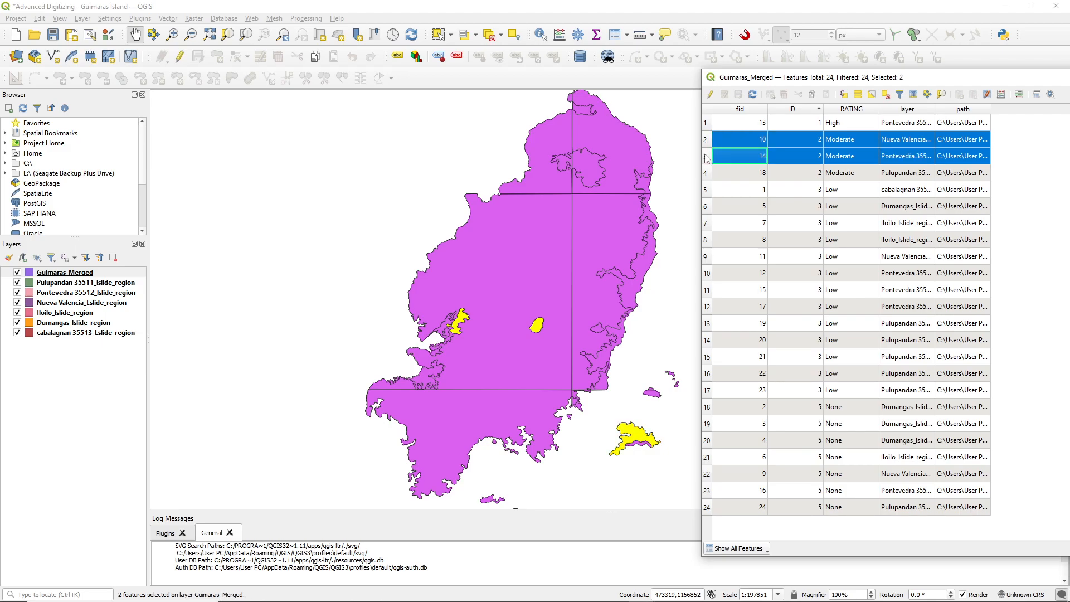
{"action": "left_click", "coordinate": [705, 173], "text": "ctrl"}
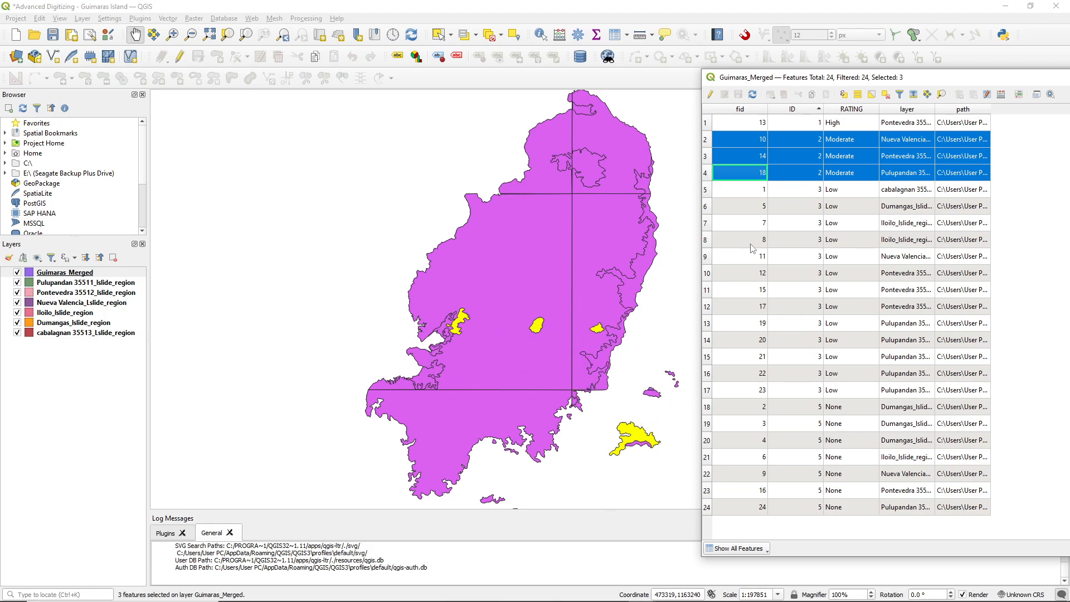
- Select the Low-rated features from the cabalagnan and Dumangas layers one after the other to view their areas
{"action": "left_click", "coordinate": [705, 190]}
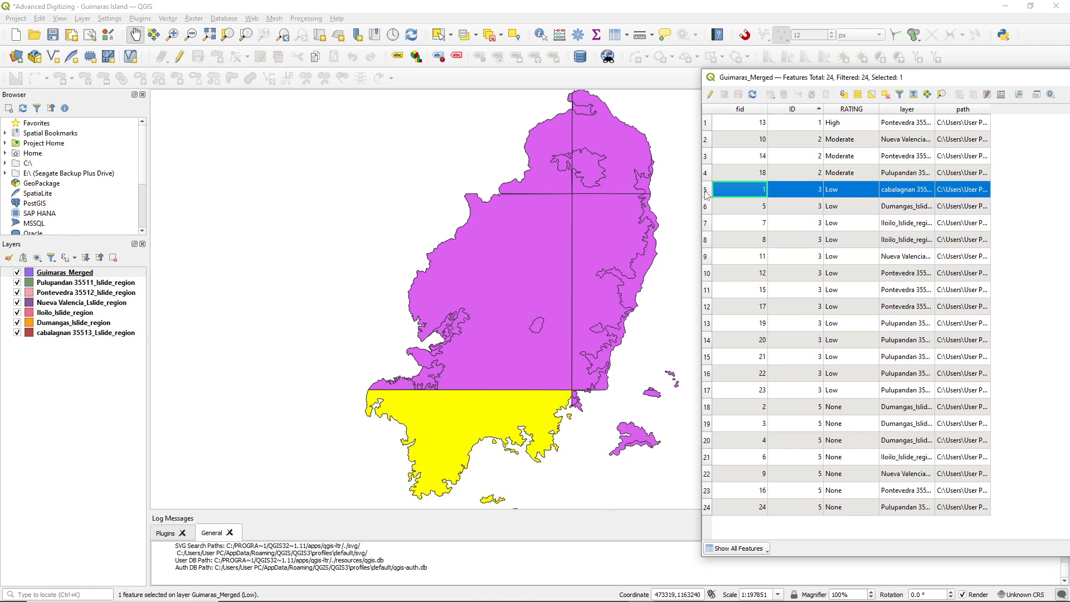
{"action": "key", "text": "ctrl"}
{"action": "key", "text": "ctrl"}
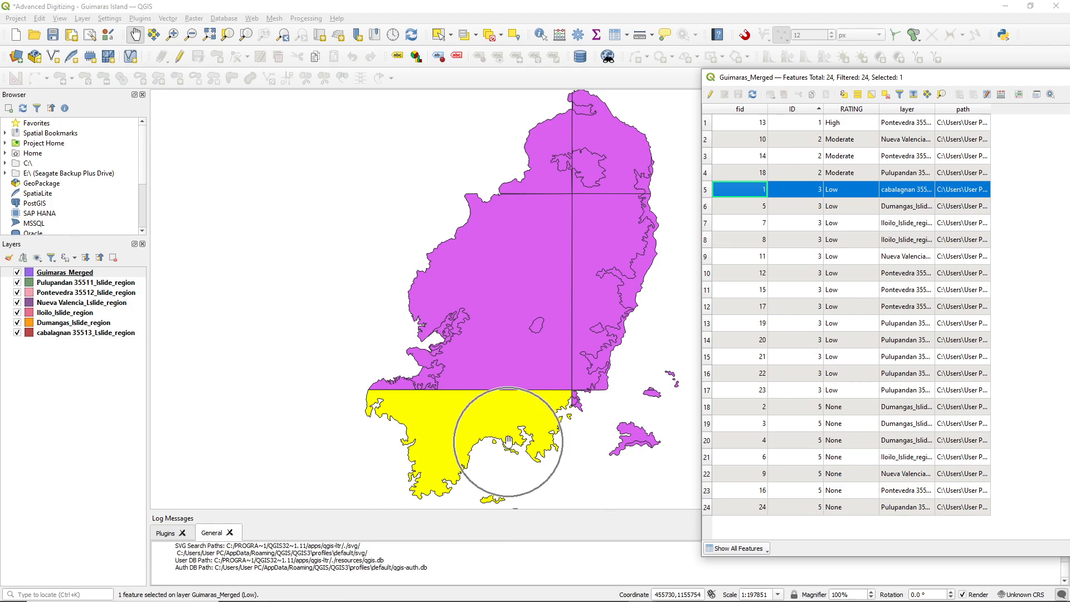
{"action": "left_click", "coordinate": [706, 206]}
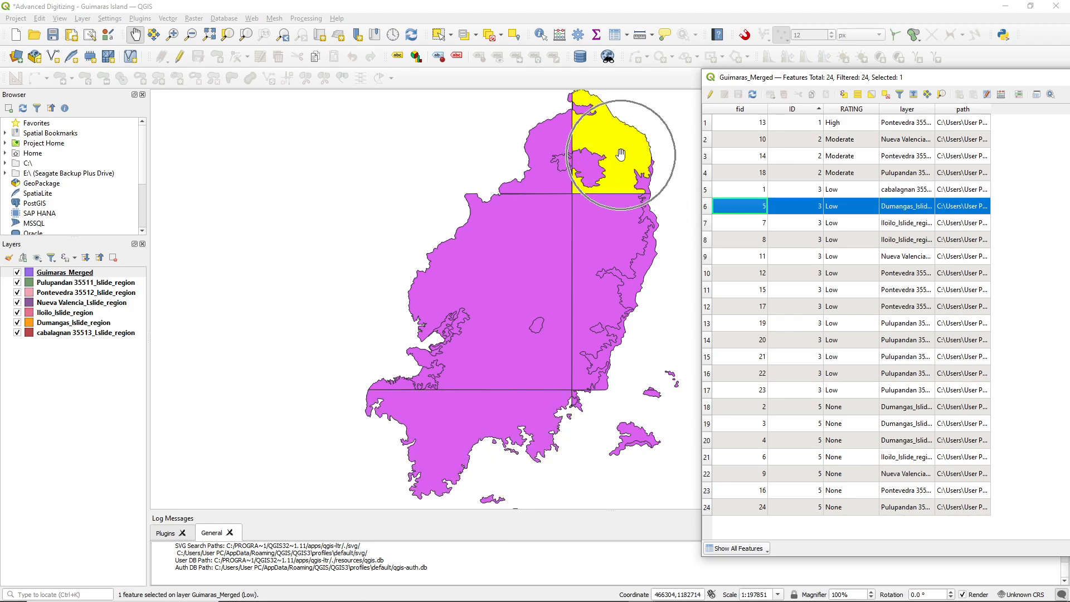
- Select the two Low-rated Iloilo features, fid 7 and 8, together and individually to compare their areas on the map
{"action": "left_click", "coordinate": [707, 224]}
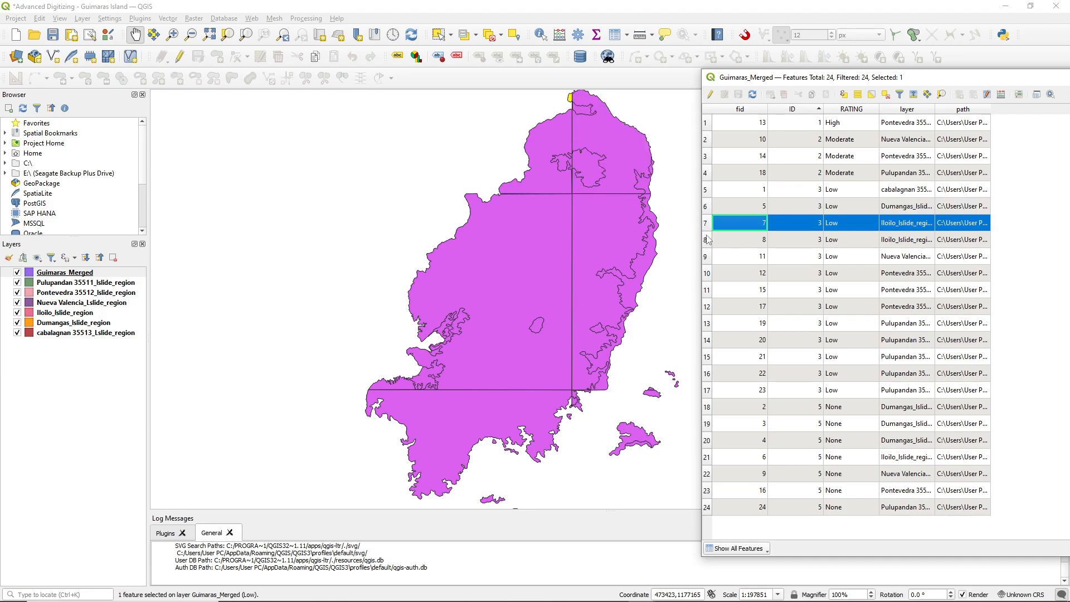
{"action": "left_click", "coordinate": [706, 239], "text": "ctrl"}
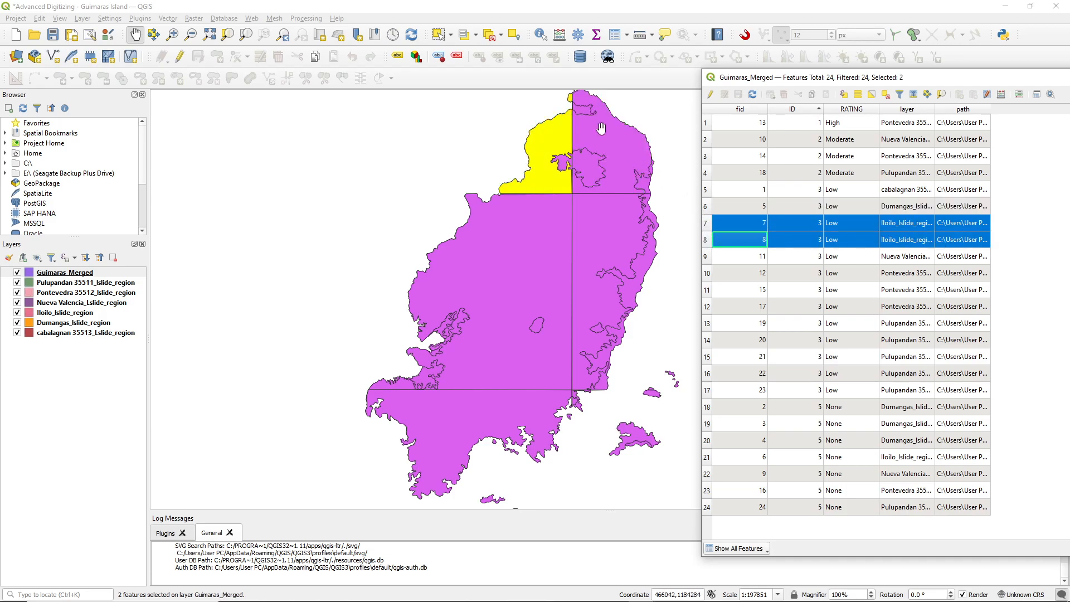
{"action": "scroll", "coordinate": [574, 107], "scroll_direction": "up", "scroll_amount": 2}
{"action": "scroll", "coordinate": [593, 137], "scroll_direction": "down", "scroll_amount": 1}
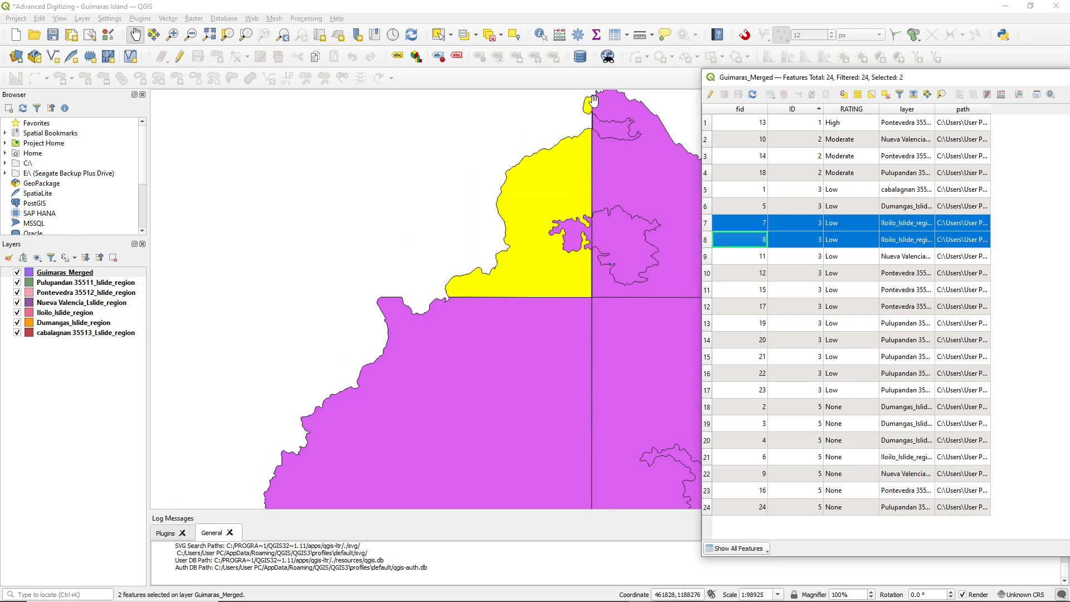
{"action": "left_click", "coordinate": [706, 224]}
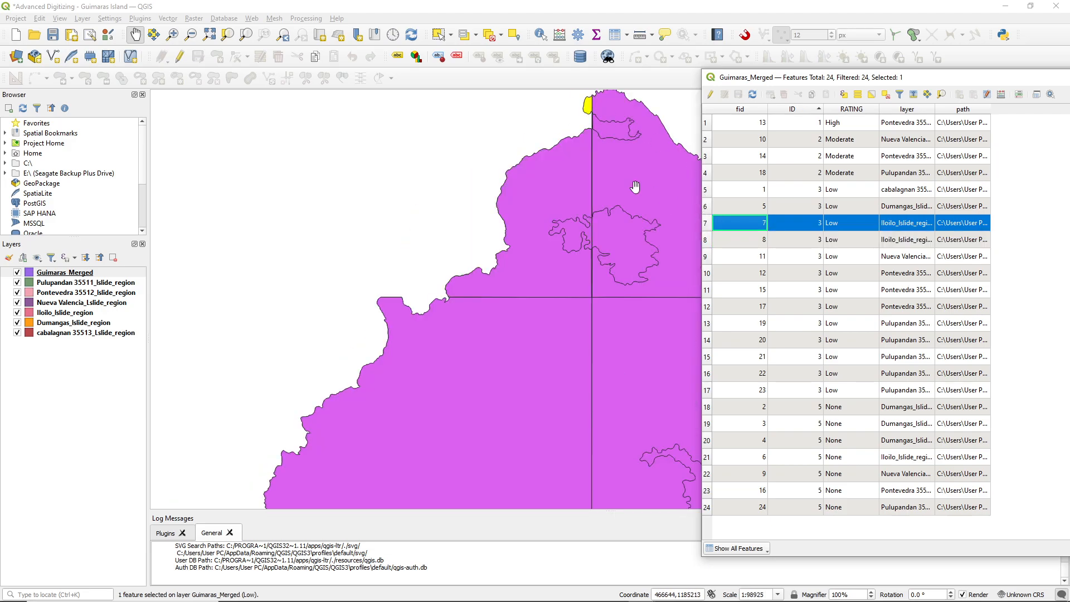
{"action": "left_click", "coordinate": [707, 240]}
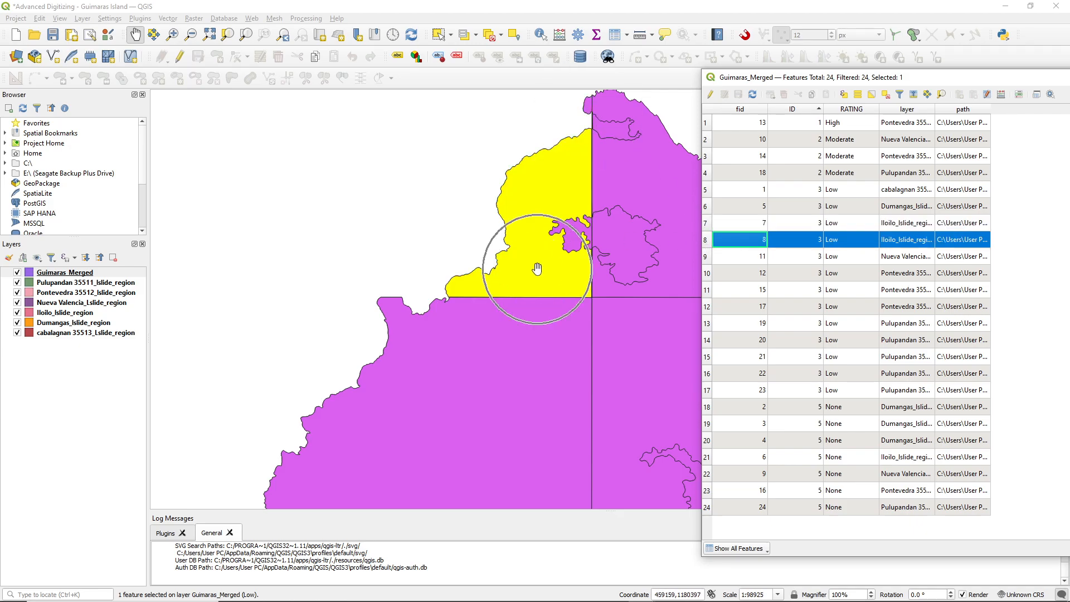
- Select the Low-rated Nueva Valencia feature, fid 11, and examine its whole extent on the map
{"action": "left_click", "coordinate": [706, 260]}
{"action": "scroll", "coordinate": [524, 331], "scroll_direction": "down", "scroll_amount": 3}
{"action": "scroll", "coordinate": [524, 354], "scroll_direction": "up", "scroll_amount": 2}
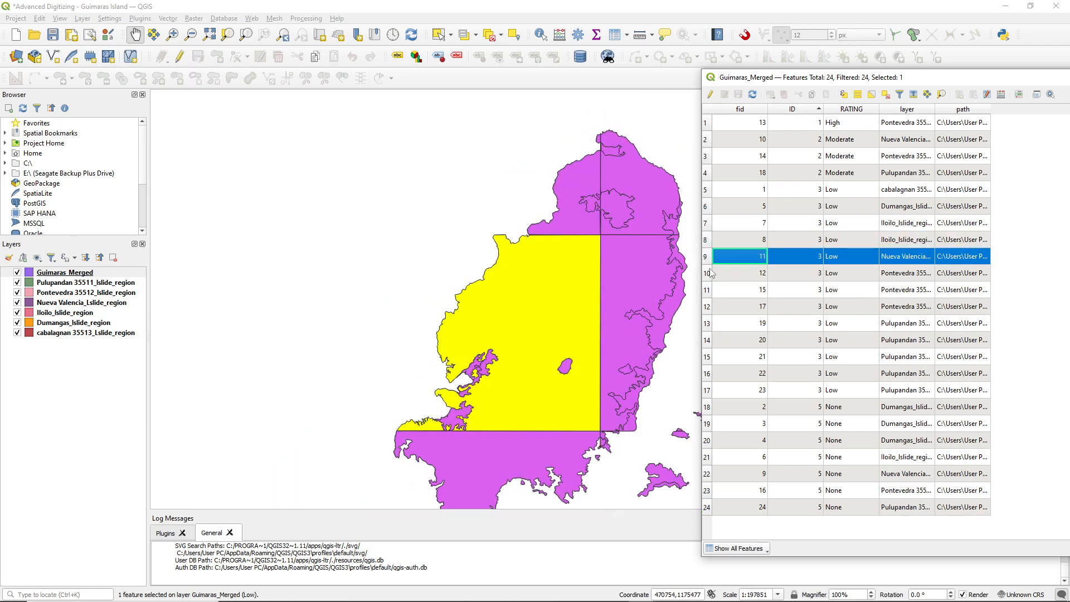
- Select the three Low-rated Pontevedra features, fid 12, 15 and 17, and examine their small areas on the map
{"action": "left_click", "coordinate": [708, 273]}
{"action": "scroll", "coordinate": [669, 306], "scroll_direction": "down", "scroll_amount": 1}
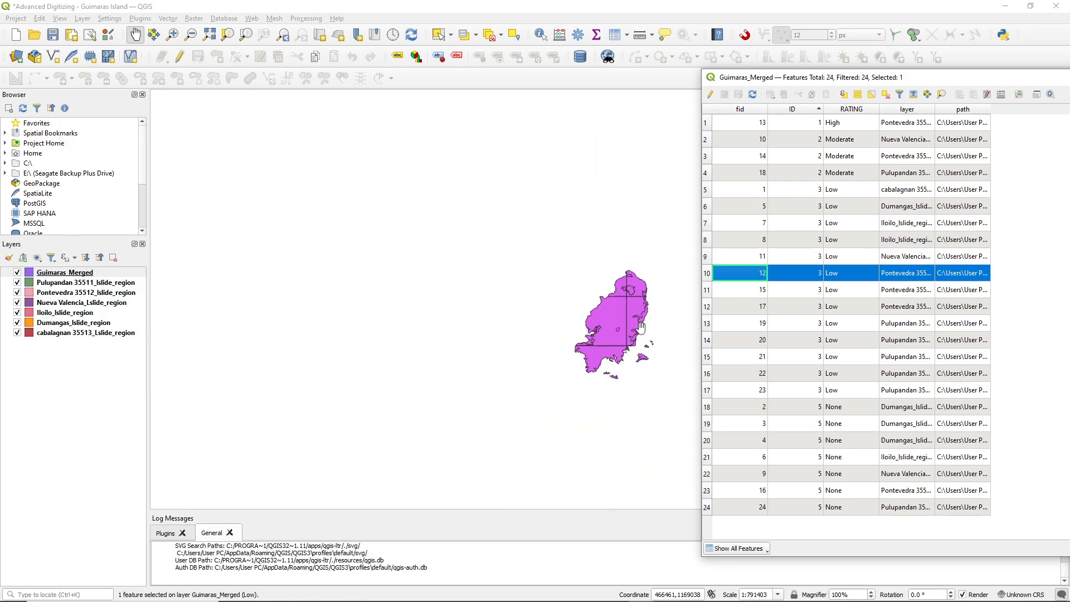
{"action": "scroll", "coordinate": [636, 315], "scroll_direction": "up", "scroll_amount": 1}
{"action": "scroll", "coordinate": [655, 263], "scroll_direction": "down", "scroll_amount": 1}
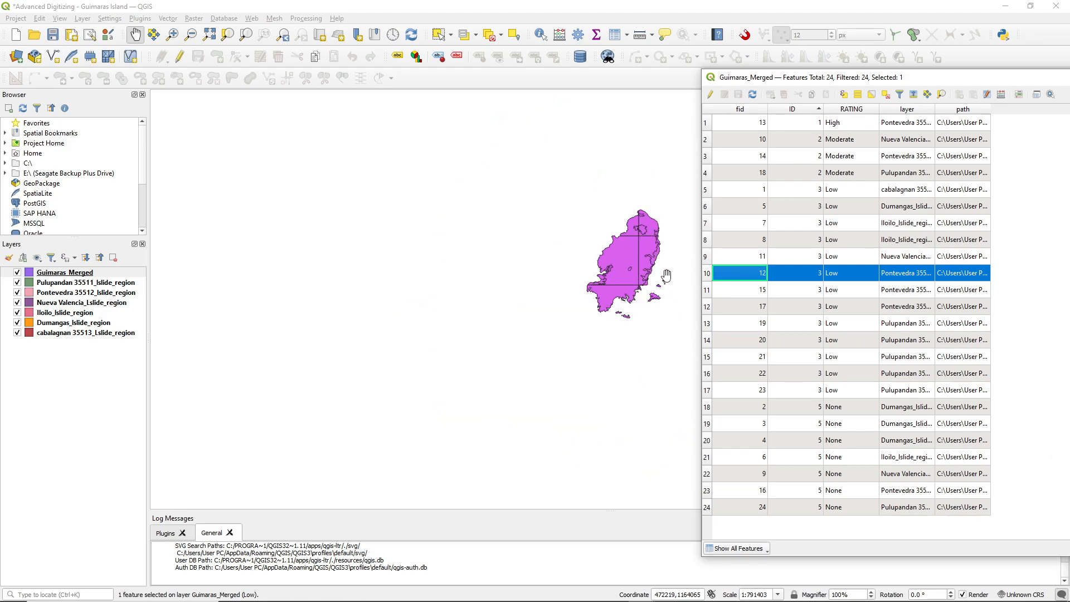
{"action": "scroll", "coordinate": [655, 263], "scroll_direction": "up", "scroll_amount": 2}
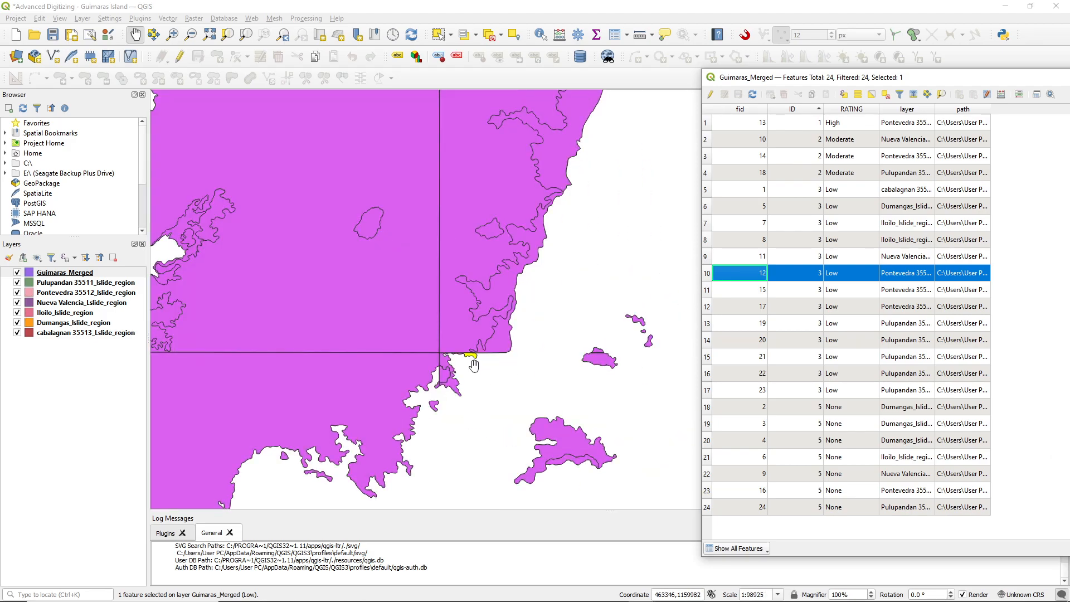
{"action": "scroll", "coordinate": [473, 363], "scroll_direction": "up", "scroll_amount": 3}
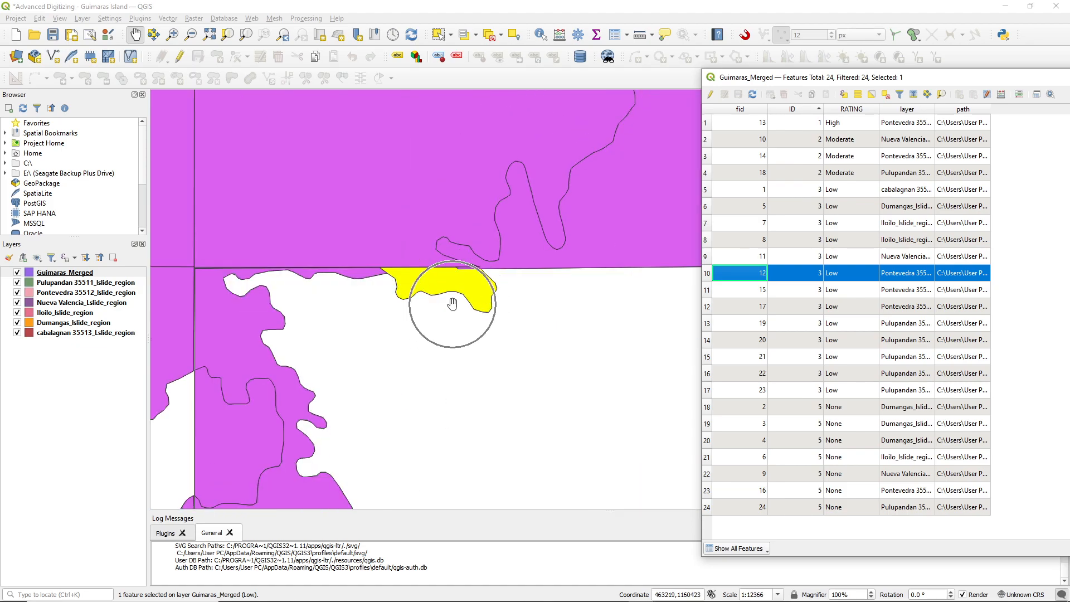
{"action": "scroll", "coordinate": [576, 295], "scroll_direction": "down", "scroll_amount": 2}
{"action": "scroll", "coordinate": [575, 295], "scroll_direction": "down", "scroll_amount": 2}
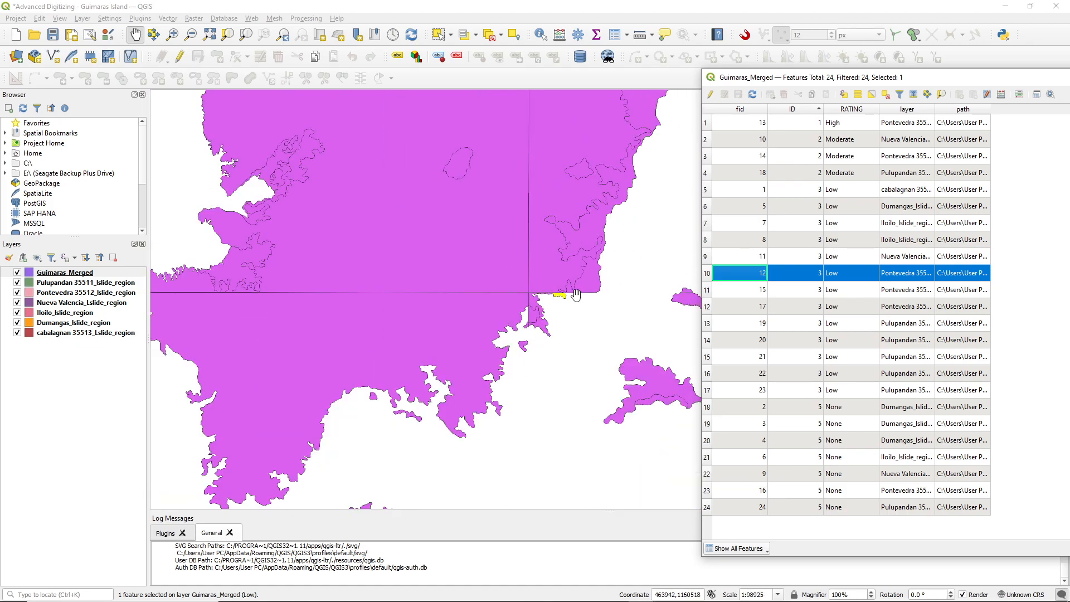
{"action": "left_click", "coordinate": [708, 291], "text": "ctrl"}
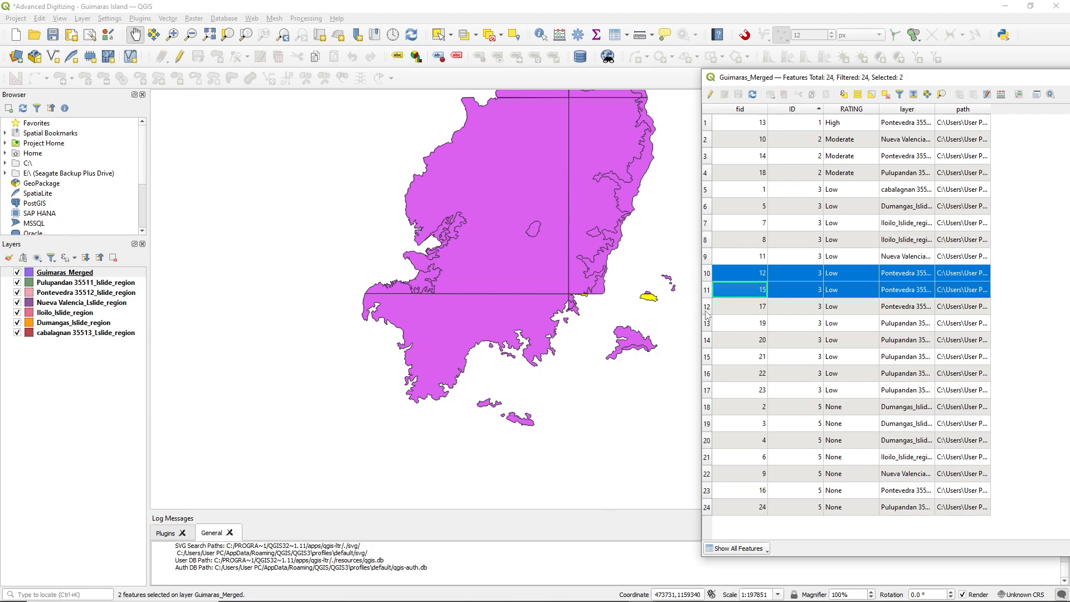
{"action": "left_click", "coordinate": [707, 310], "text": "ctrl"}
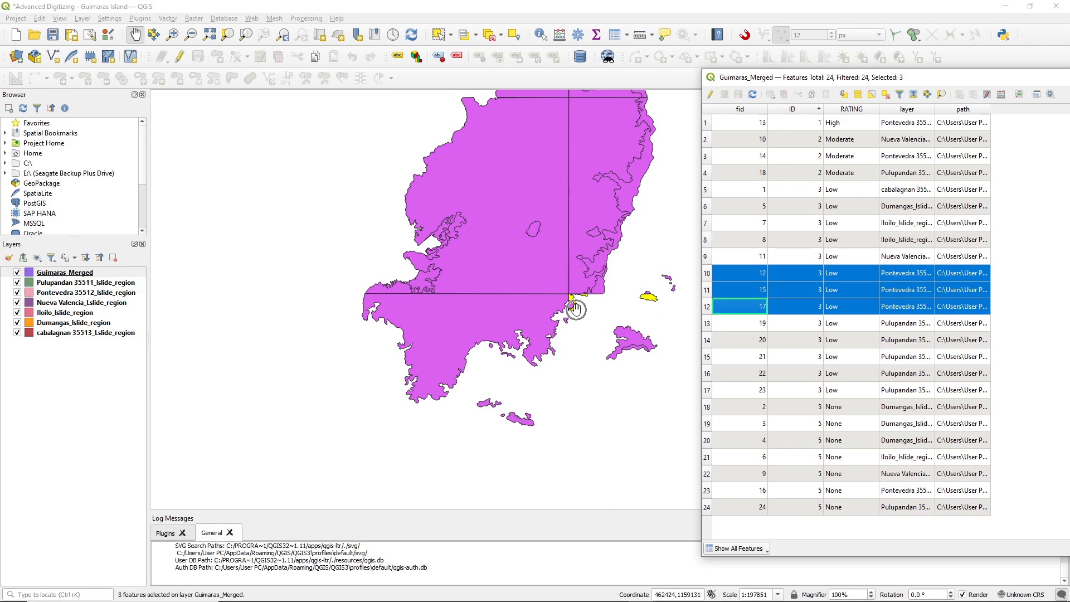
- Select the five Low-rated Pulupandan features, fid 19 to 23, together and inspect their locations on the map
{"action": "left_click", "coordinate": [706, 325]}
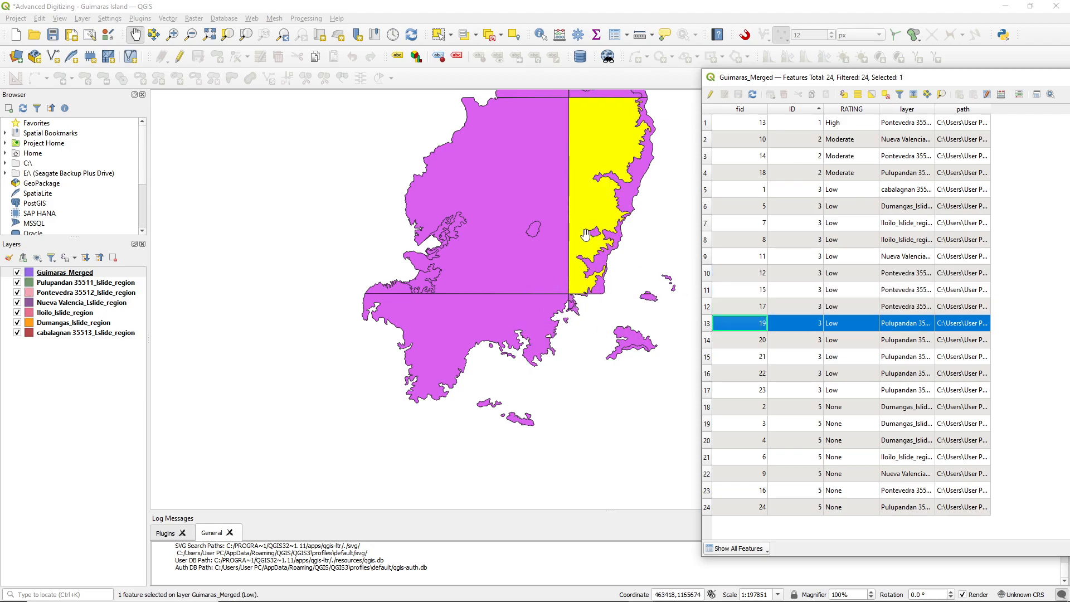
{"action": "left_click", "coordinate": [707, 340], "text": "ctrl"}
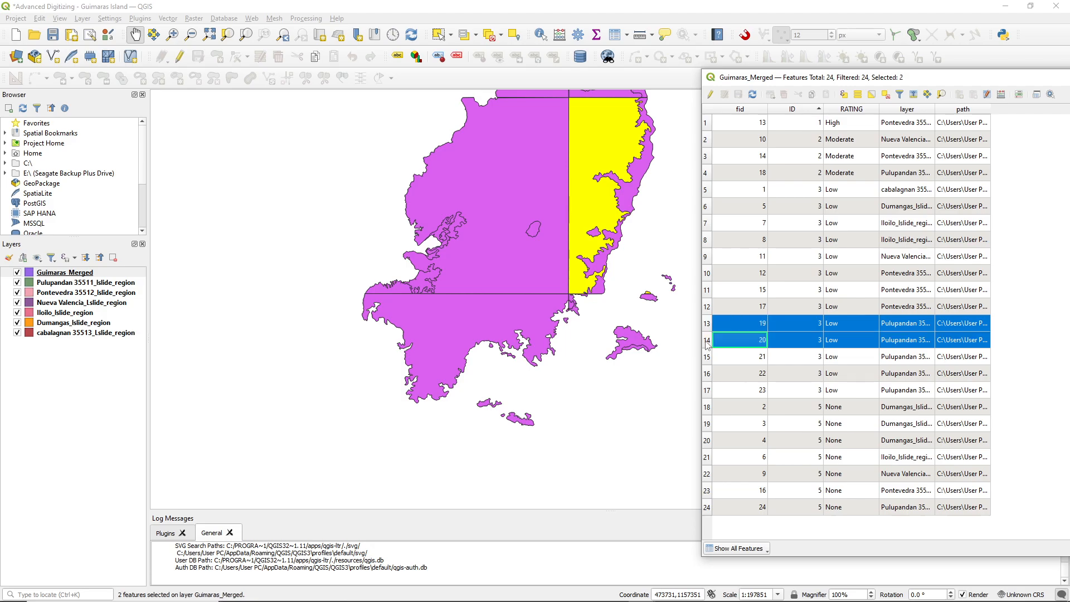
{"action": "left_click", "coordinate": [708, 356], "text": "ctrl"}
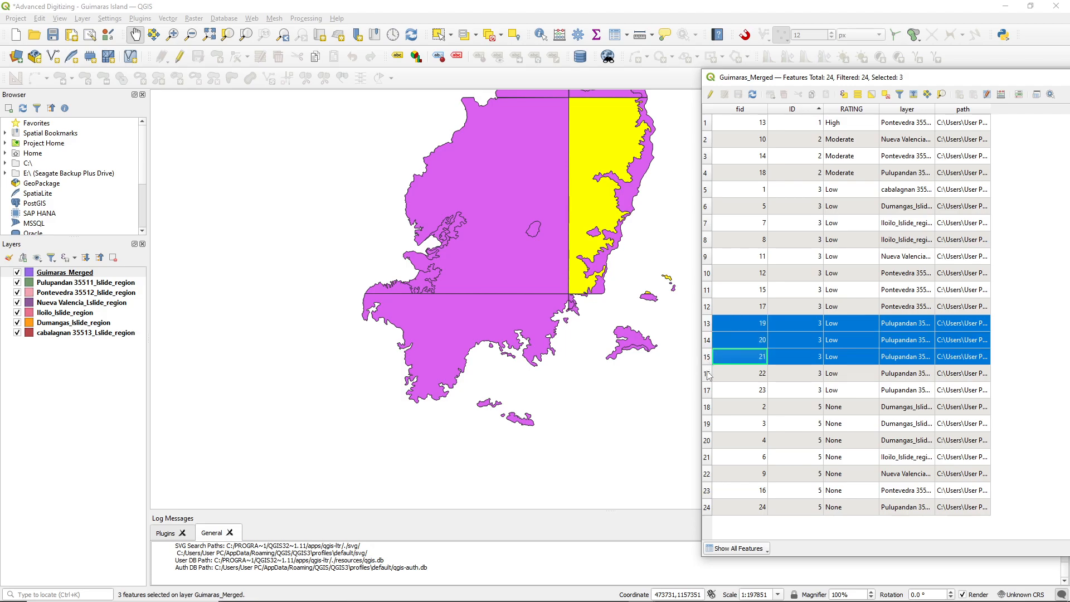
{"action": "left_click", "coordinate": [708, 373], "text": "ctrl"}
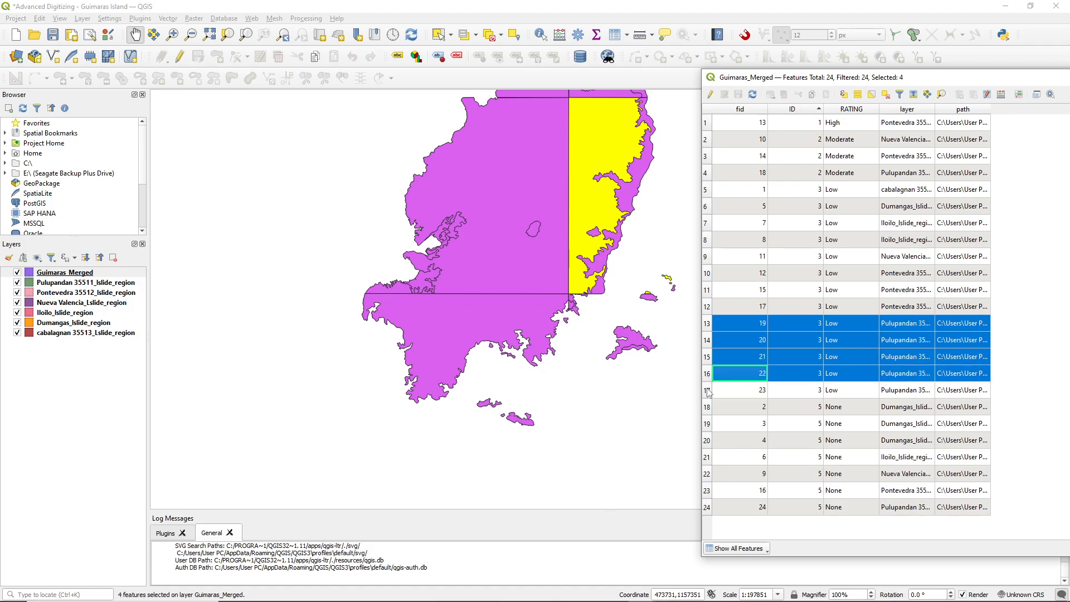
{"action": "left_click", "coordinate": [708, 390], "text": "ctrl"}
{"action": "scroll", "coordinate": [668, 264], "scroll_direction": "up", "scroll_amount": 1}
{"action": "scroll", "coordinate": [668, 264], "scroll_direction": "down", "scroll_amount": 1}
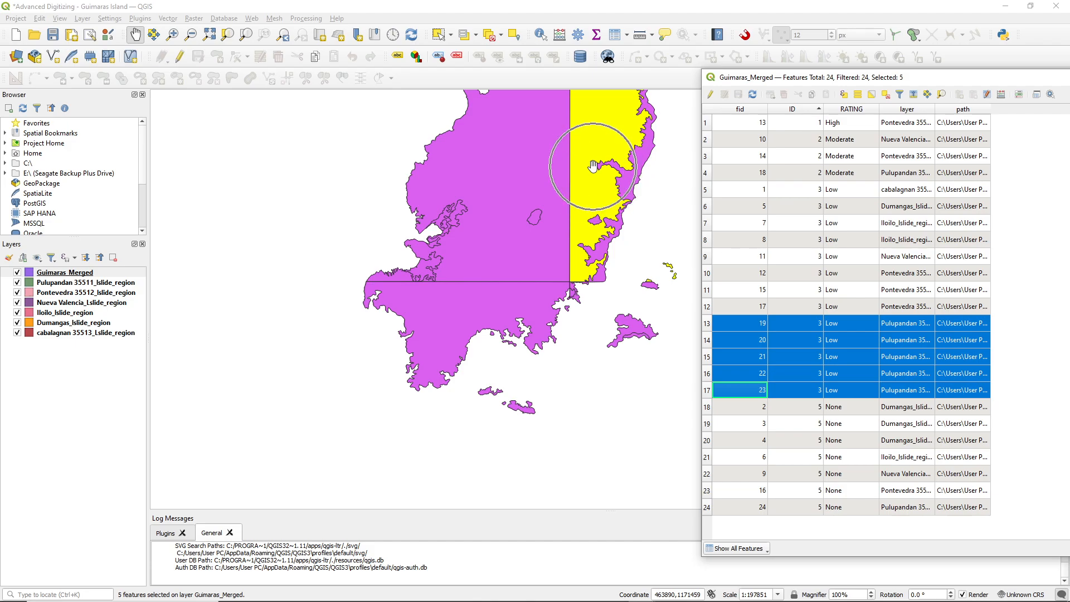
{"action": "scroll", "coordinate": [667, 268], "scroll_direction": "up", "scroll_amount": 1}
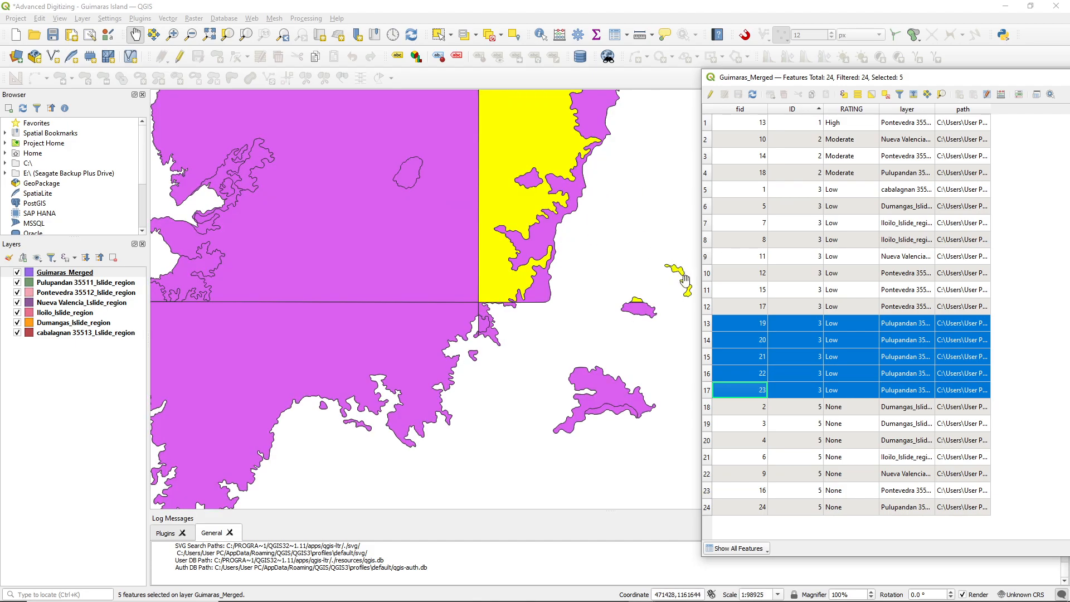
- Select all seven features rated None, fid 2, 3, 4, 6, 9, 16 and 24, in the attribute table
{"action": "key", "text": "ctrl"}
{"action": "left_click", "coordinate": [707, 408]}
{"action": "scroll", "coordinate": [568, 336], "scroll_direction": "down", "scroll_amount": 2}
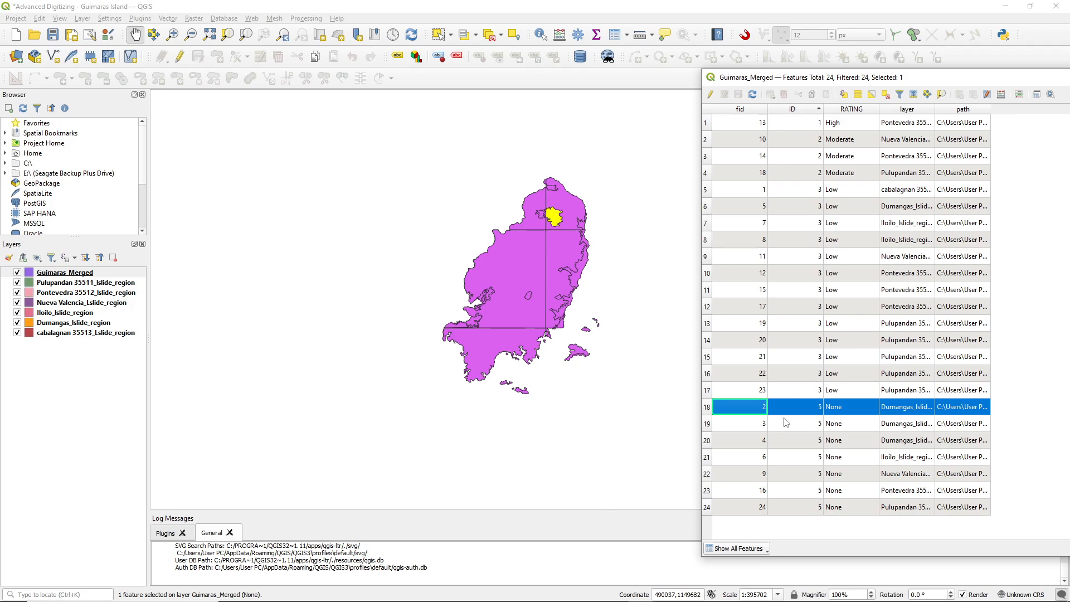
{"action": "left_click", "coordinate": [707, 426], "text": "ctrl"}
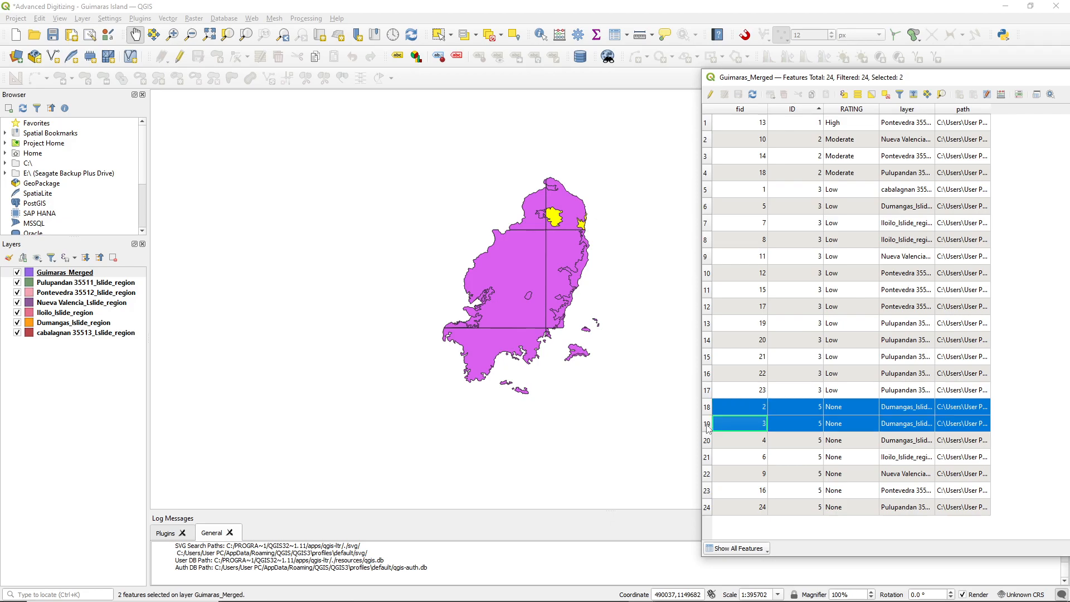
{"action": "left_click", "coordinate": [707, 442], "text": "ctrl"}
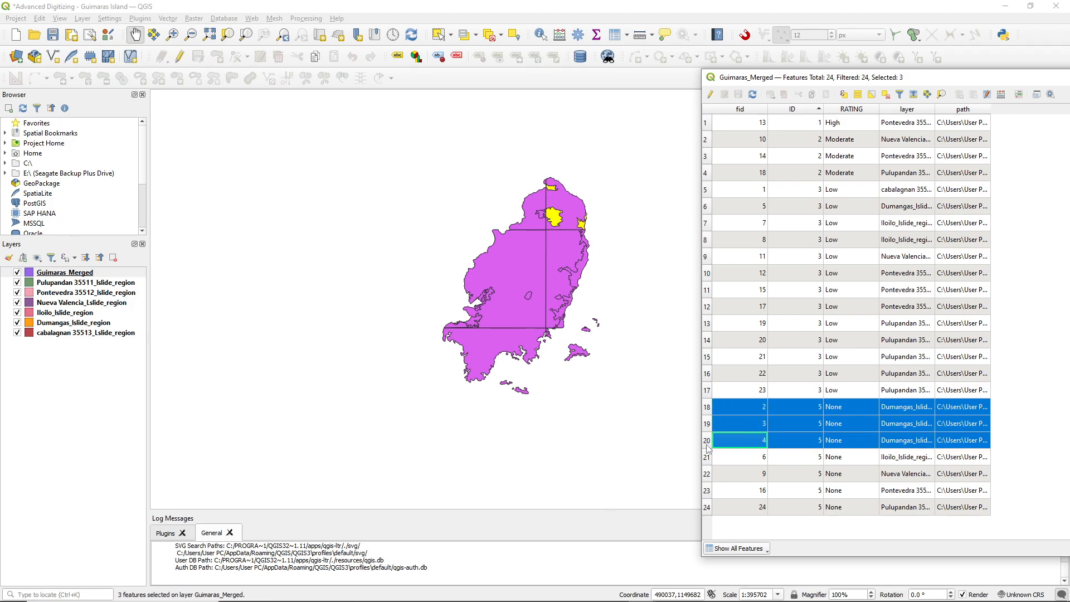
{"action": "left_click", "coordinate": [707, 462], "text": "ctrl"}
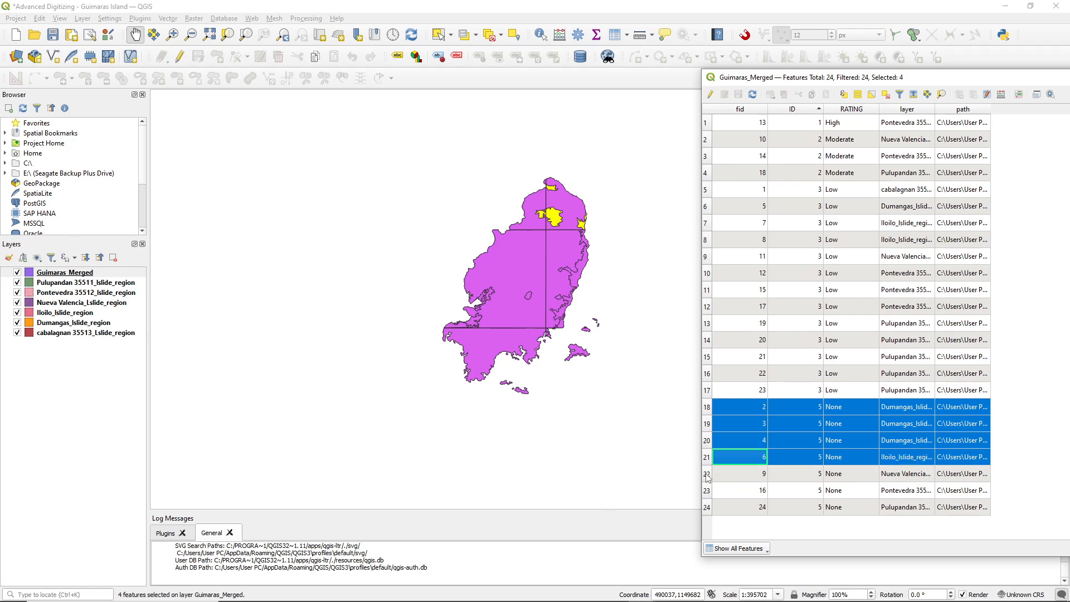
{"action": "left_click", "coordinate": [706, 475], "text": "ctrl"}
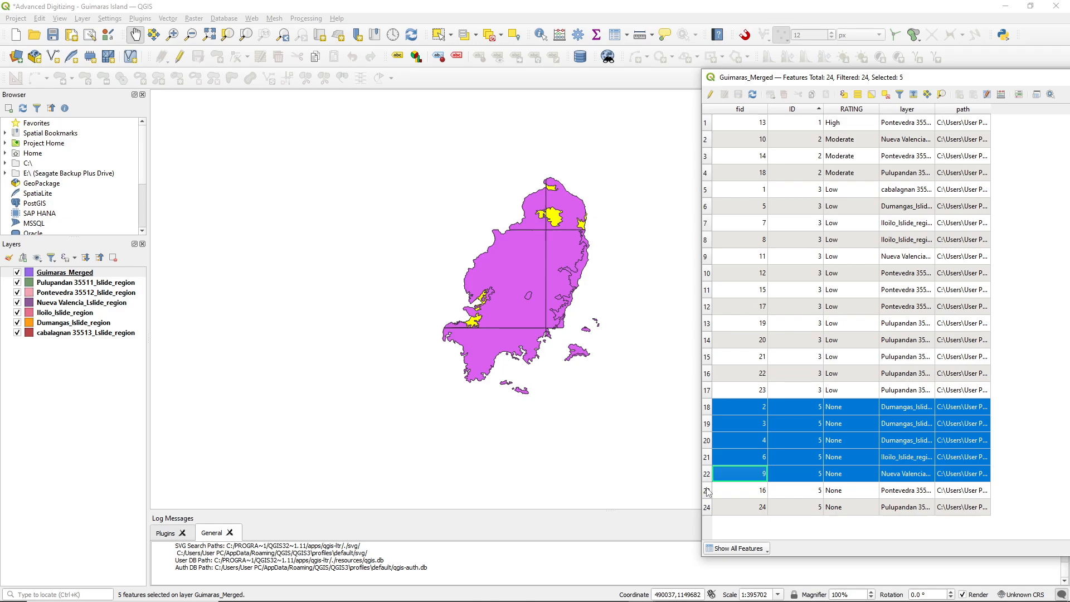
{"action": "left_click", "coordinate": [707, 491], "text": "ctrl"}
{"action": "left_click", "coordinate": [708, 508], "text": "ctrl"}
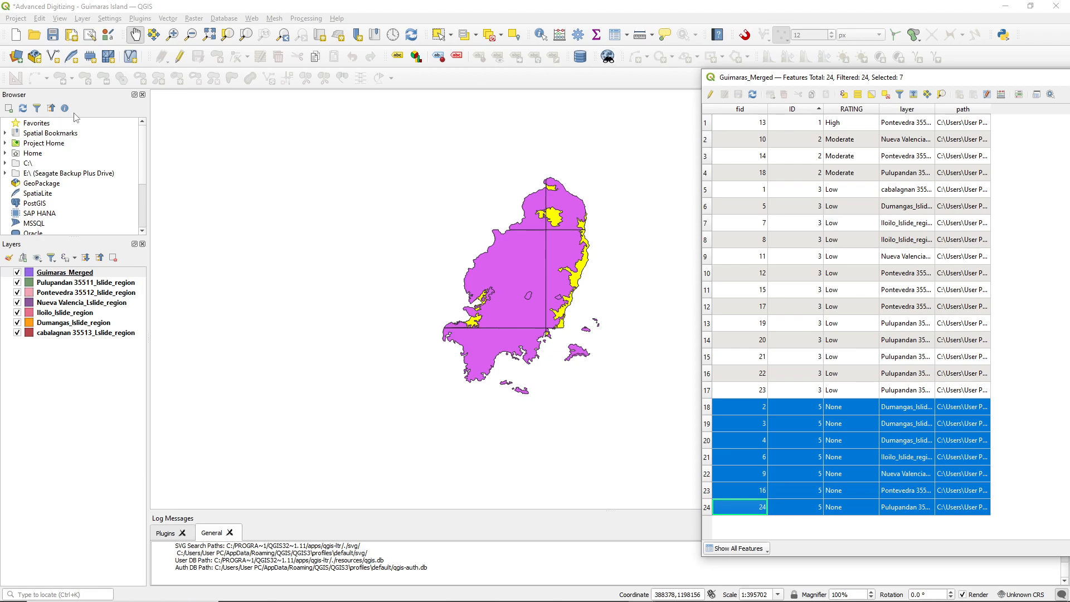
- Set the attribute table aside and set up a Dissolve of Guimaras_Merged using RATING and layer as the dissolve fields
{"action": "left_click_drag", "start_coordinate": [962, 83], "coordinate": [774, 97]}
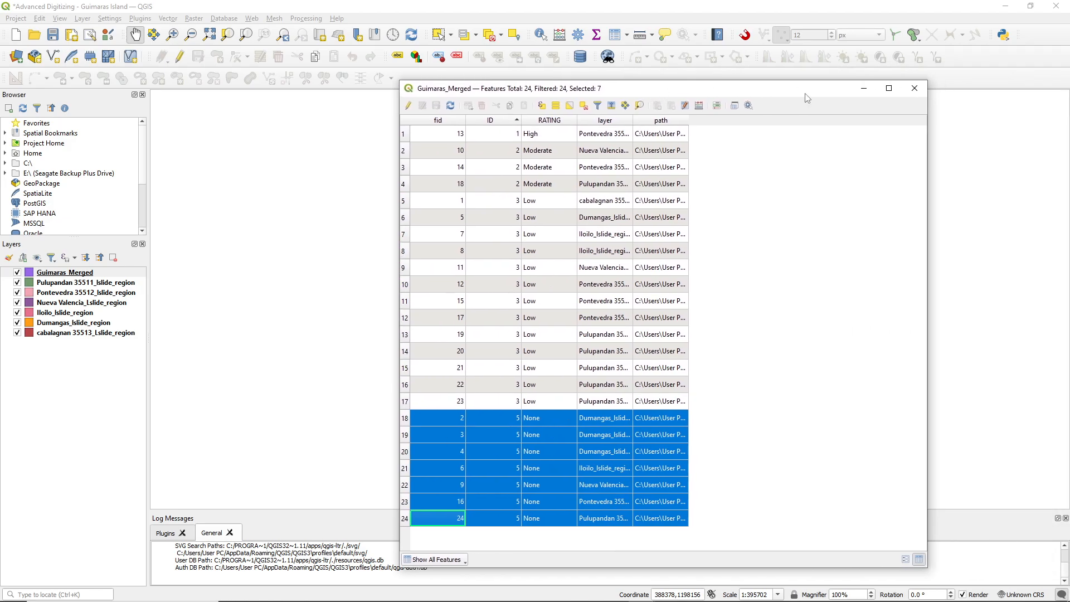
{"action": "left_click", "coordinate": [863, 88]}
{"action": "left_click", "coordinate": [168, 18]}
{"action": "mouse_move", "coordinate": [174, 32]}
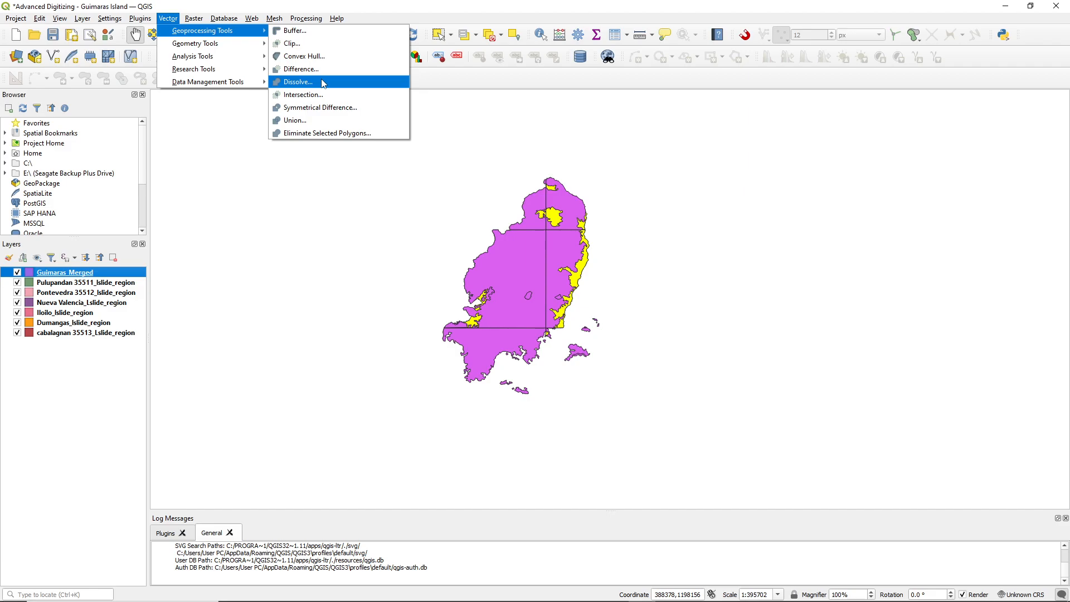
{"action": "left_click", "coordinate": [323, 83]}
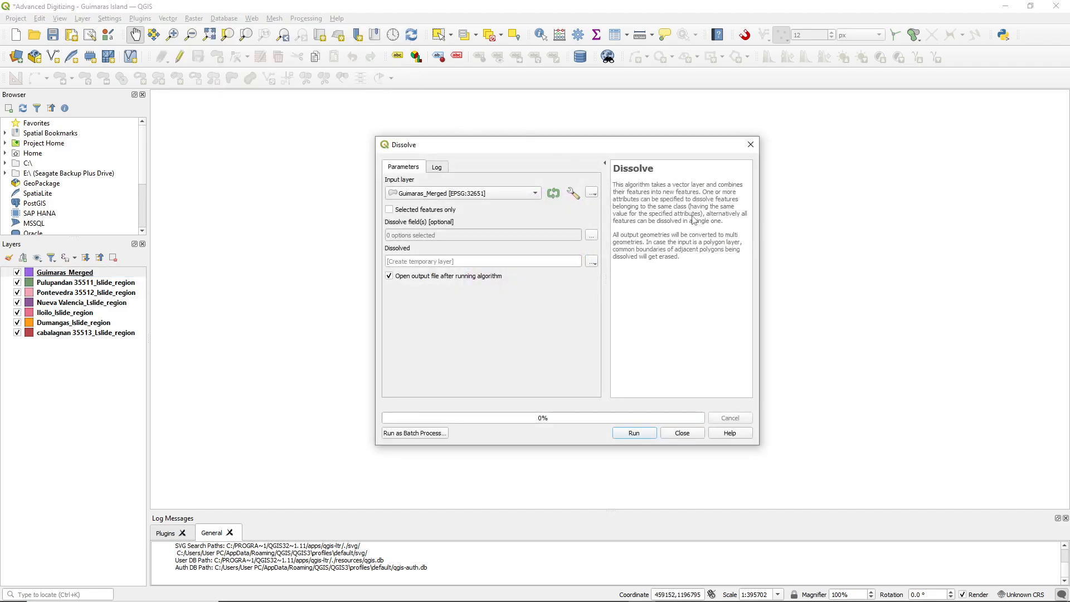
{"action": "key", "text": "ctrl"}
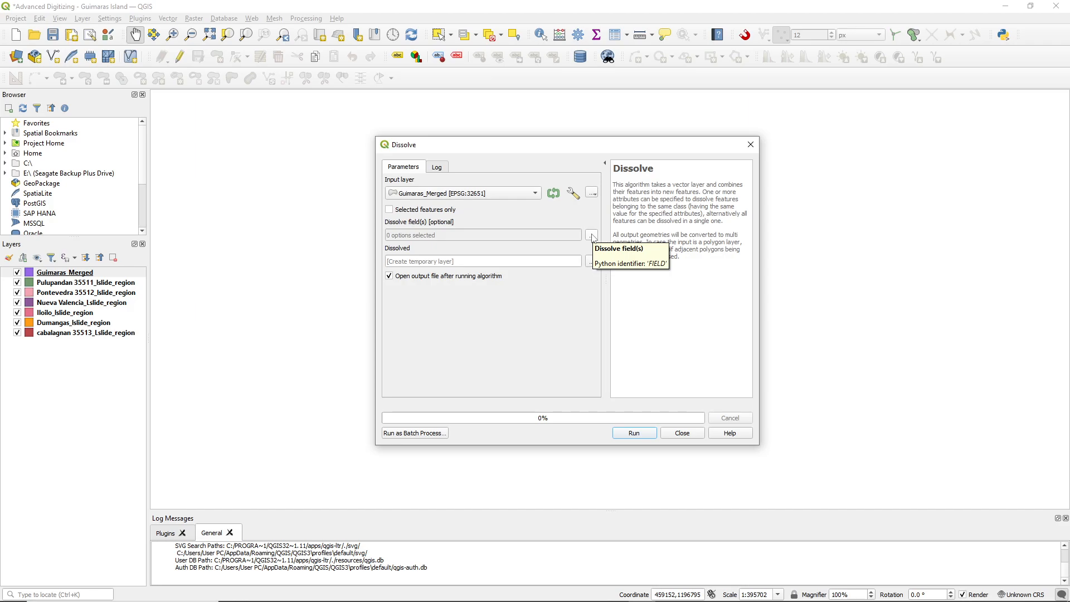
{"action": "left_click", "coordinate": [592, 235]}
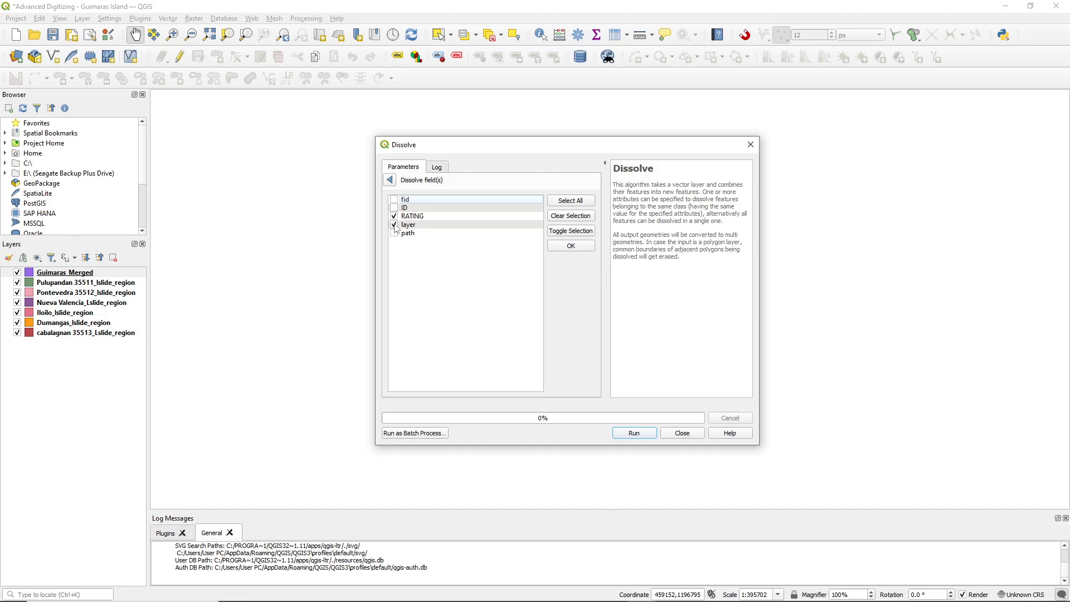
{"action": "left_click", "coordinate": [571, 246]}
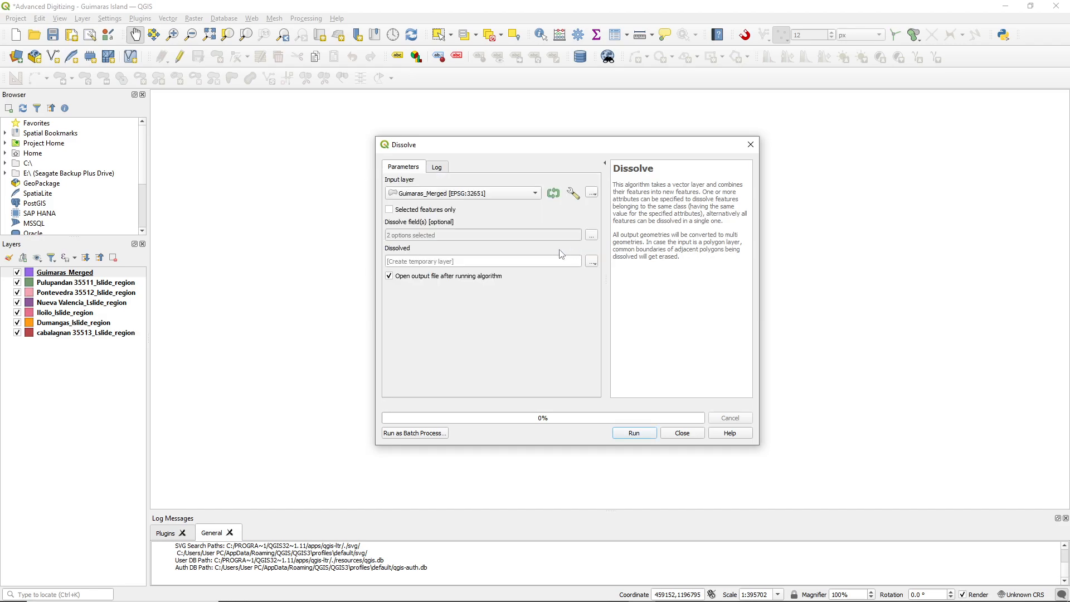
- Save the dissolve output as the GeoPackage file Guimaras_Rating&Location, run the Dissolve and close its dialog
{"action": "left_click", "coordinate": [591, 262]}
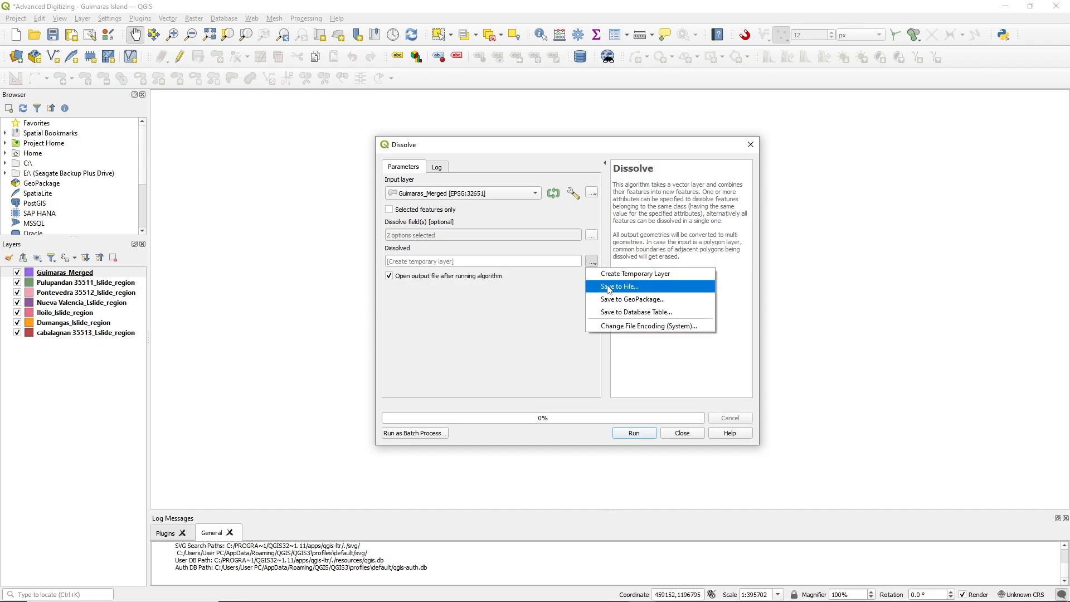
{"action": "left_click", "coordinate": [609, 287]}
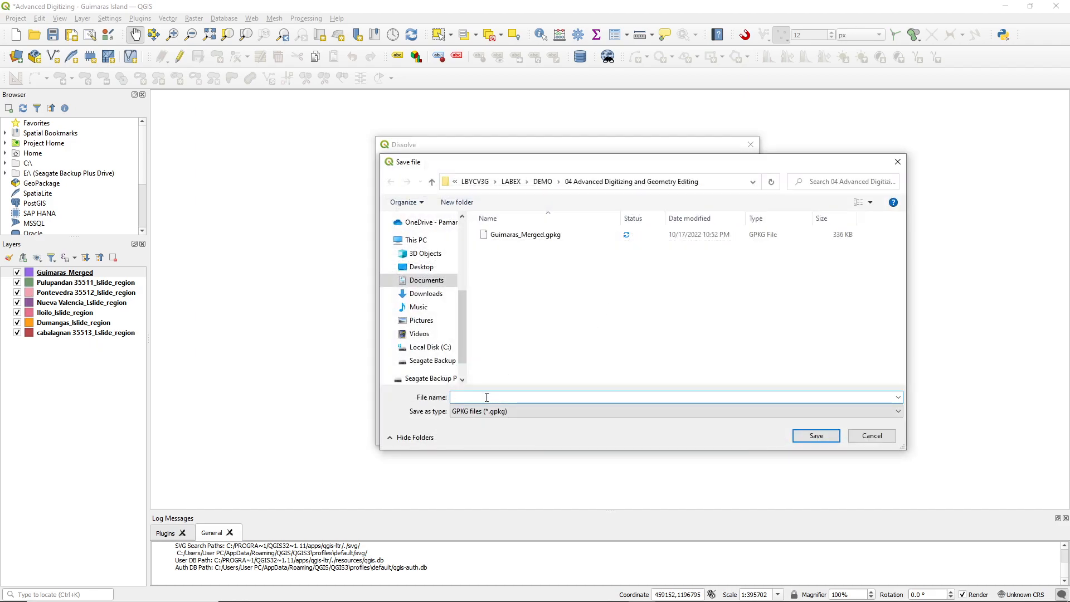
{"action": "type", "text": "G"}
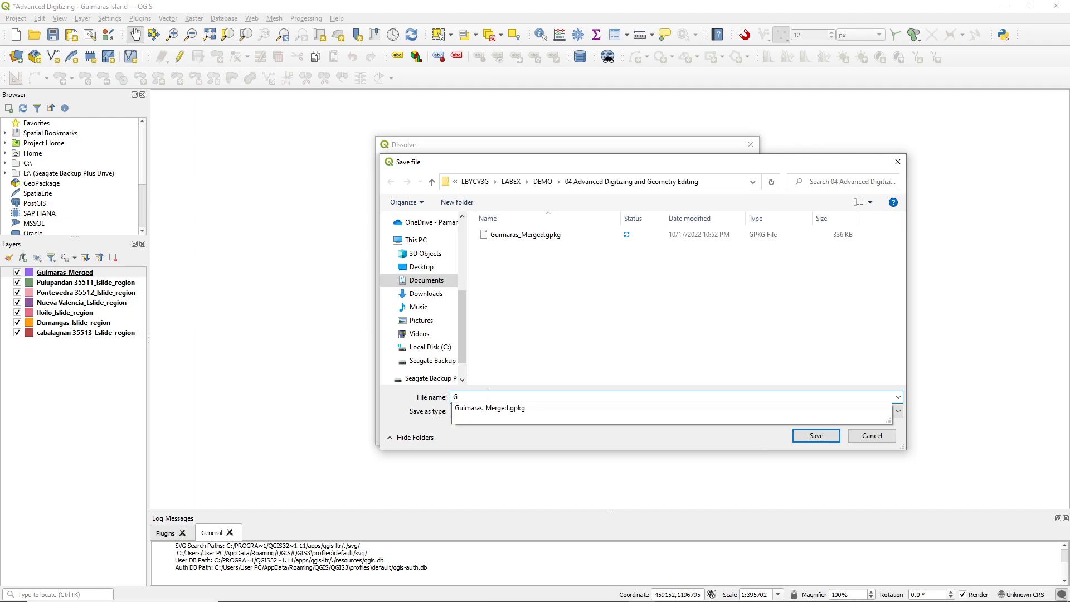
{"action": "type", "text": "uimaras_Rating&Location"}
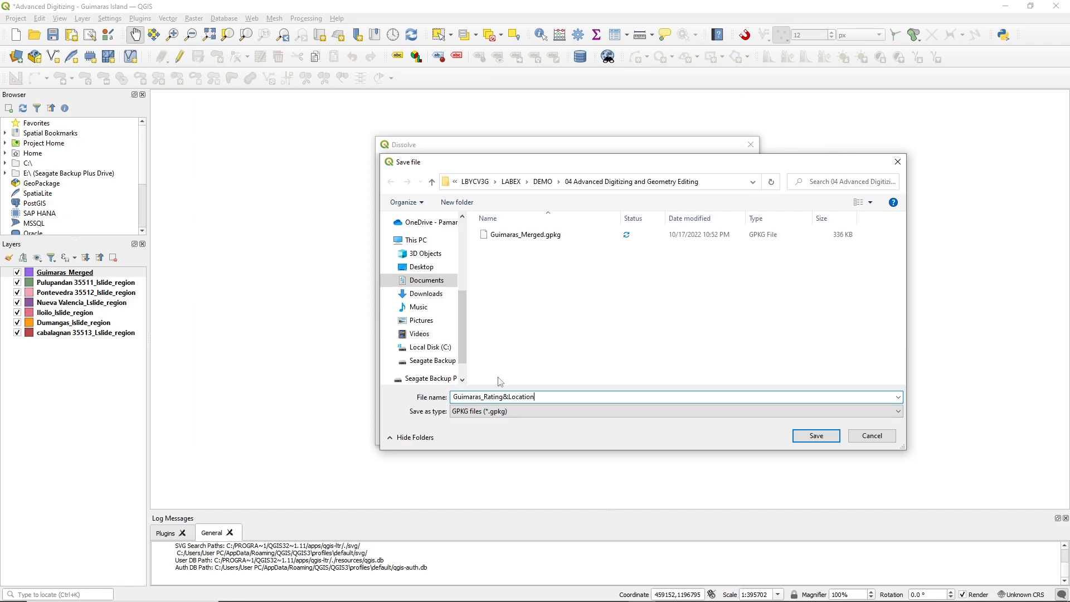
{"action": "key", "text": "ctrl"}
{"action": "left_click", "coordinate": [816, 437]}
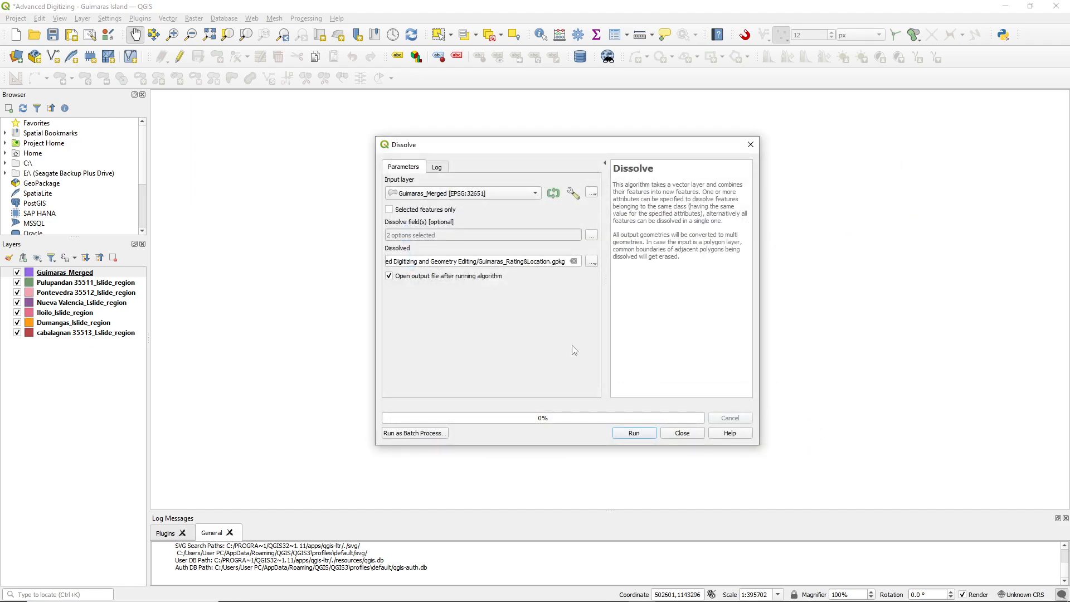
{"action": "left_click", "coordinate": [642, 431]}
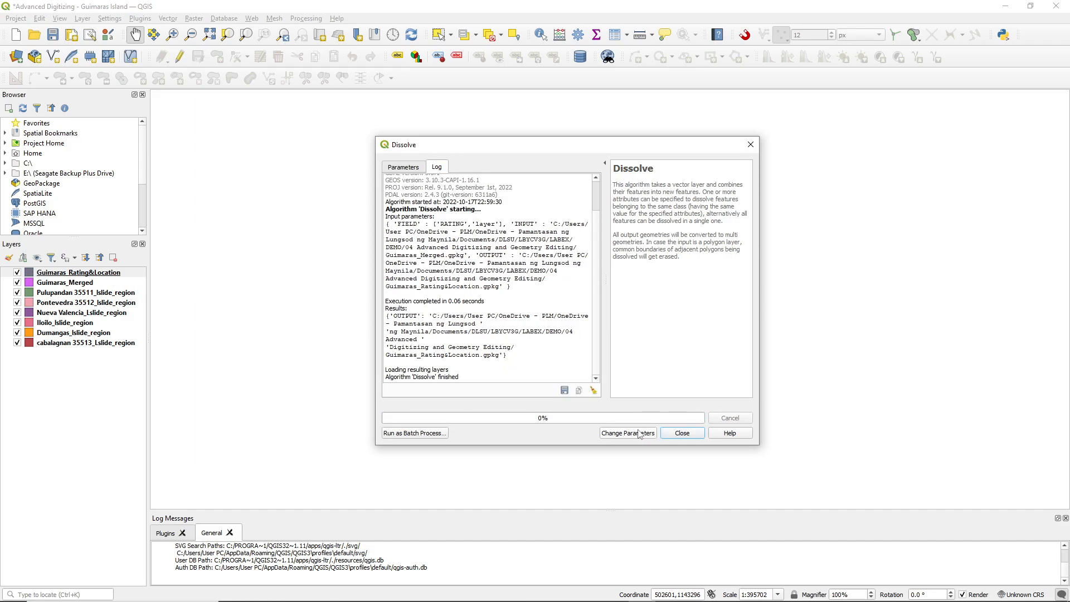
{"action": "left_click", "coordinate": [682, 433]}
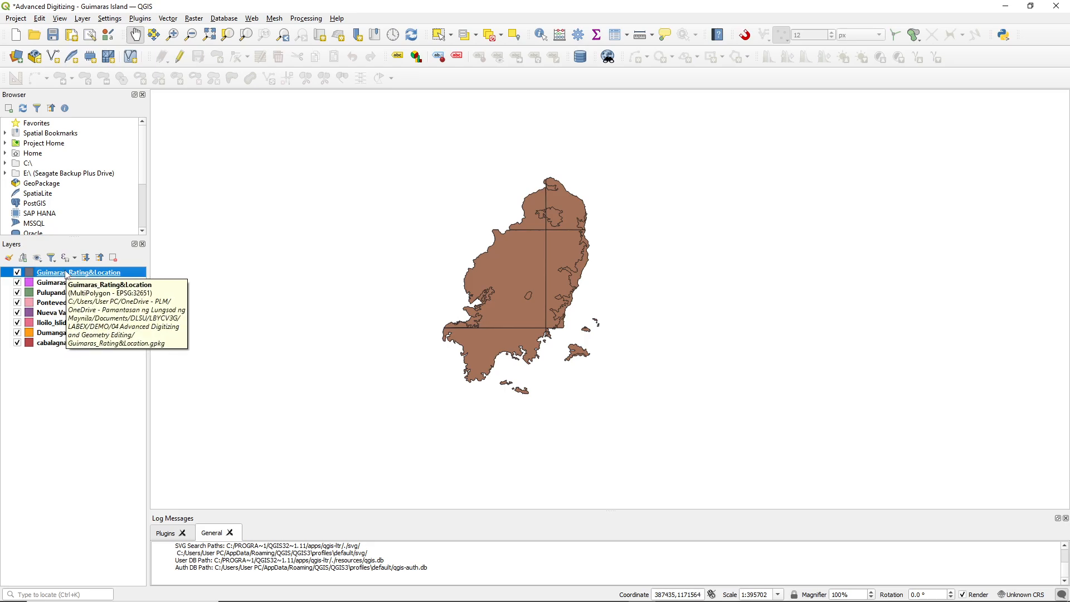
- Open the attribute table of Guimaras_Rating&Location beside the map and sort its features by ID
{"action": "key", "text": "F6"}
{"action": "left_click_drag", "start_coordinate": [628, 92], "coordinate": [819, 103]}
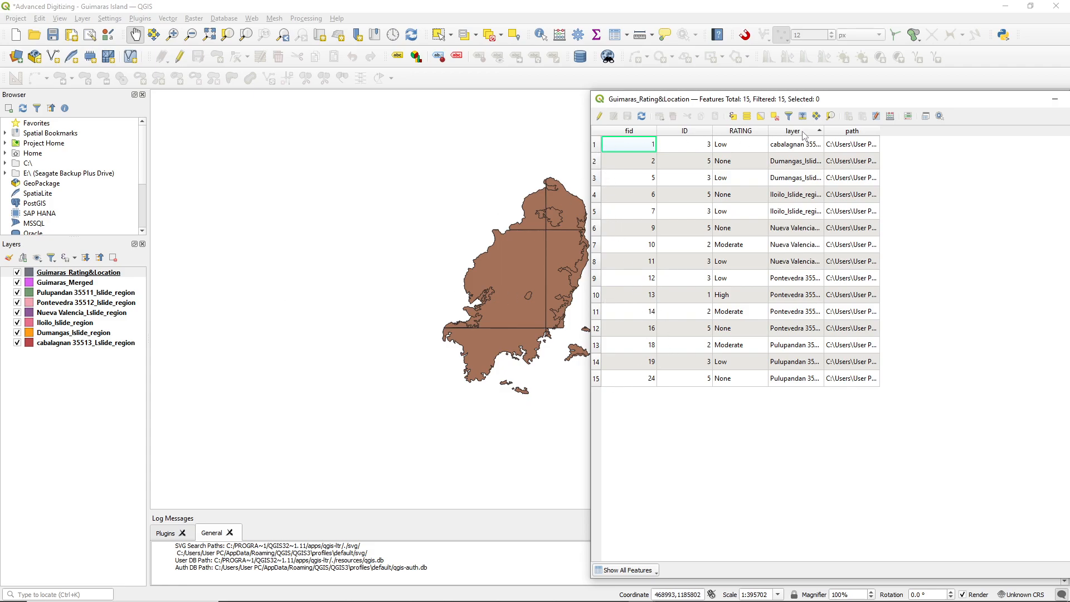
{"action": "left_click", "coordinate": [697, 136]}
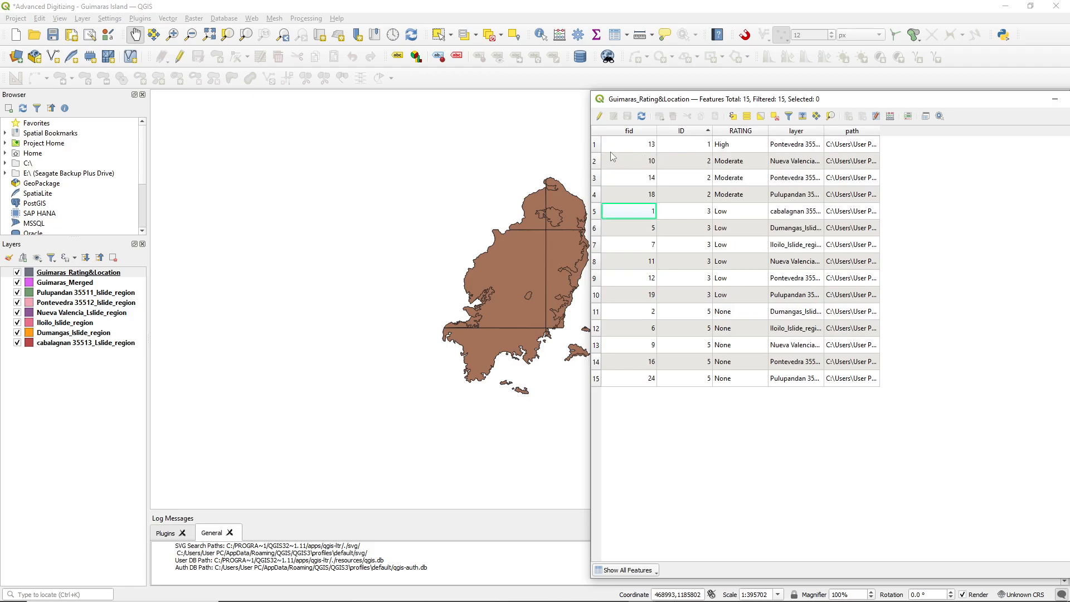
- Select the High-rated feature, fid 13, and the Moderate-rated features, fid 10, 14 and 18, one by one to inspect their areas
{"action": "left_click", "coordinate": [613, 148]}
{"action": "scroll", "coordinate": [543, 262], "scroll_direction": "down", "scroll_amount": 2}
{"action": "scroll", "coordinate": [543, 262], "scroll_direction": "up", "scroll_amount": 3}
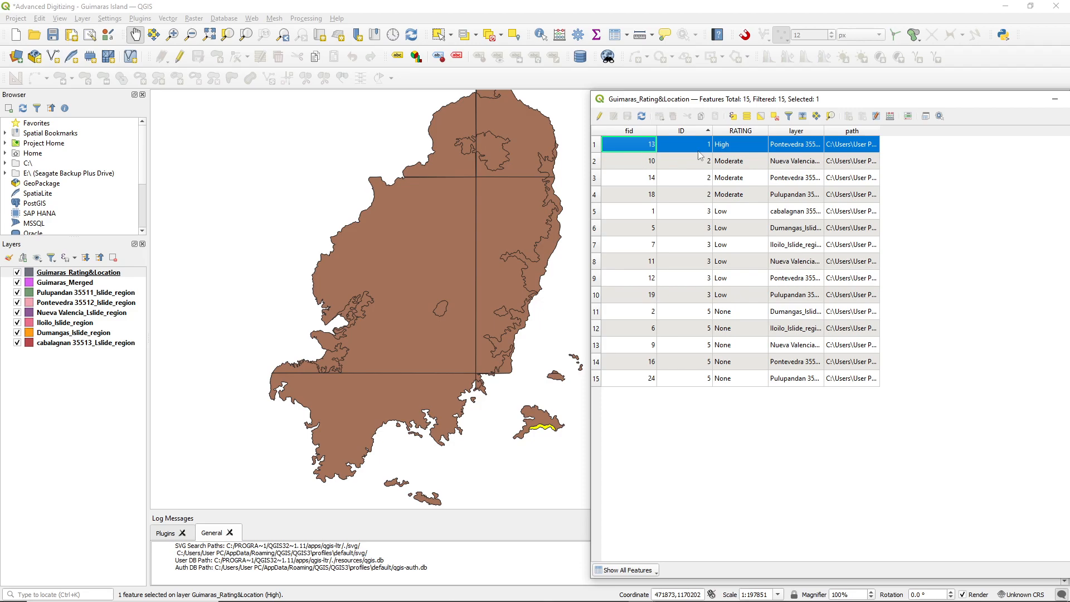
{"action": "left_click", "coordinate": [596, 163]}
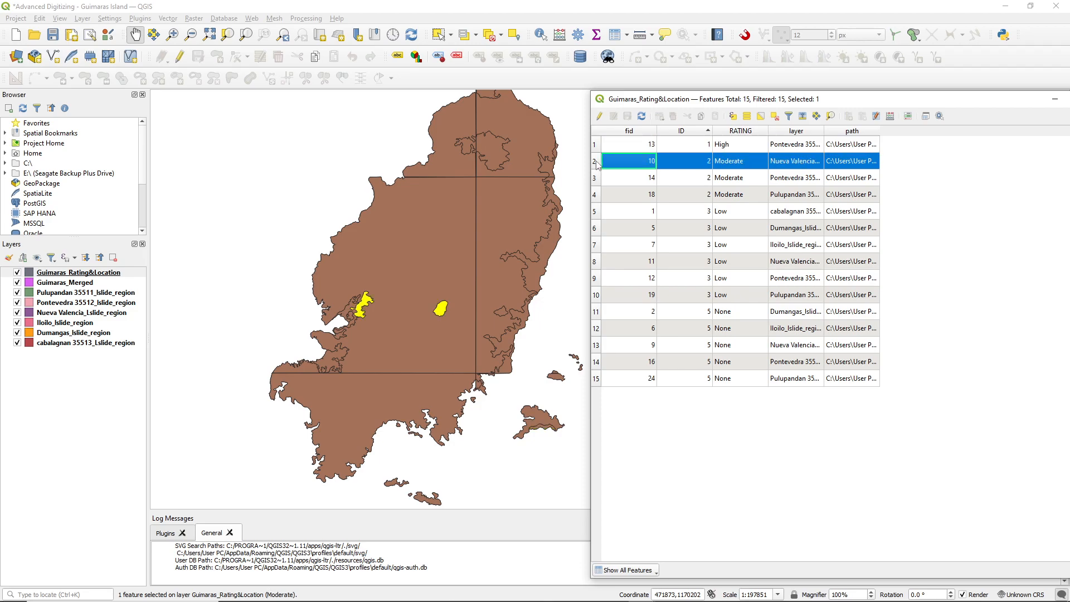
{"action": "left_click", "coordinate": [595, 178]}
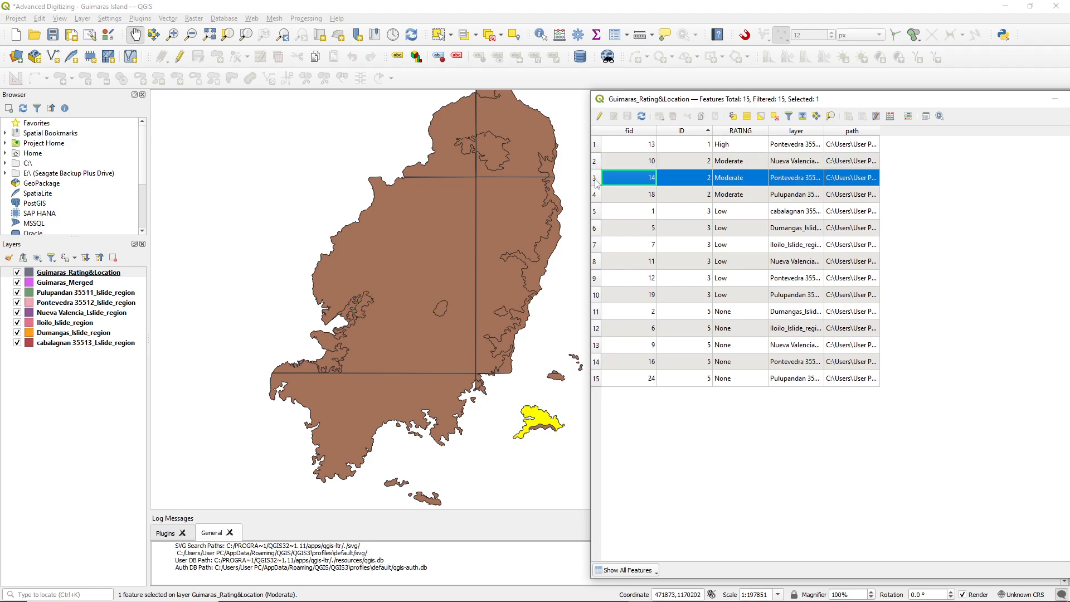
{"action": "left_click", "coordinate": [595, 194]}
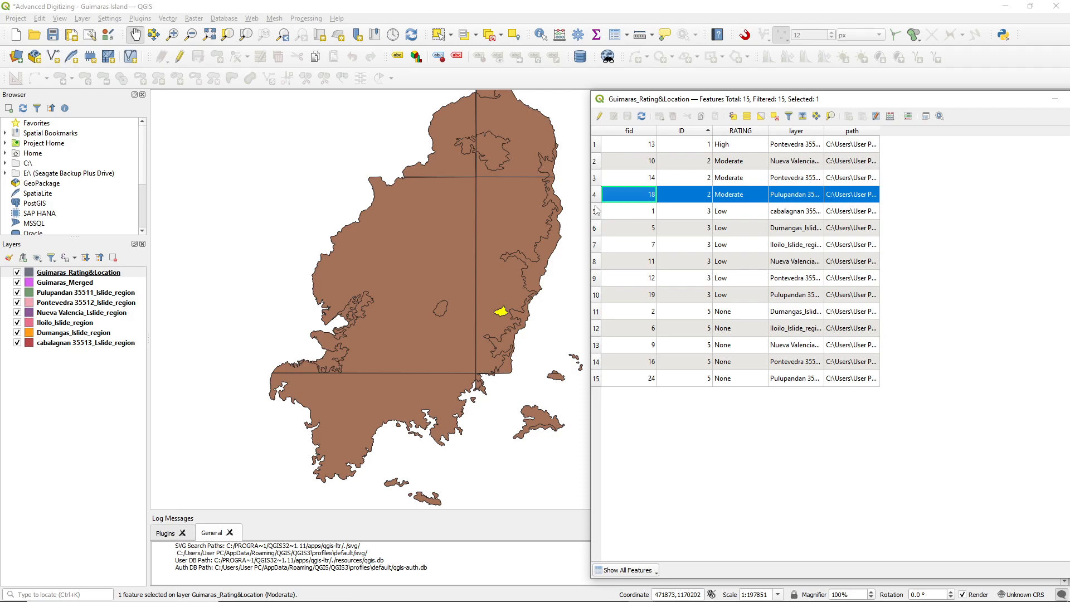
- Select the Low-rated Cabalagnan, Dumangas and Iloilo features, fid 1, 5 and 7, in turn and examine their dissolved extents on the map
{"action": "left_click", "coordinate": [595, 212], "text": "ctrl"}
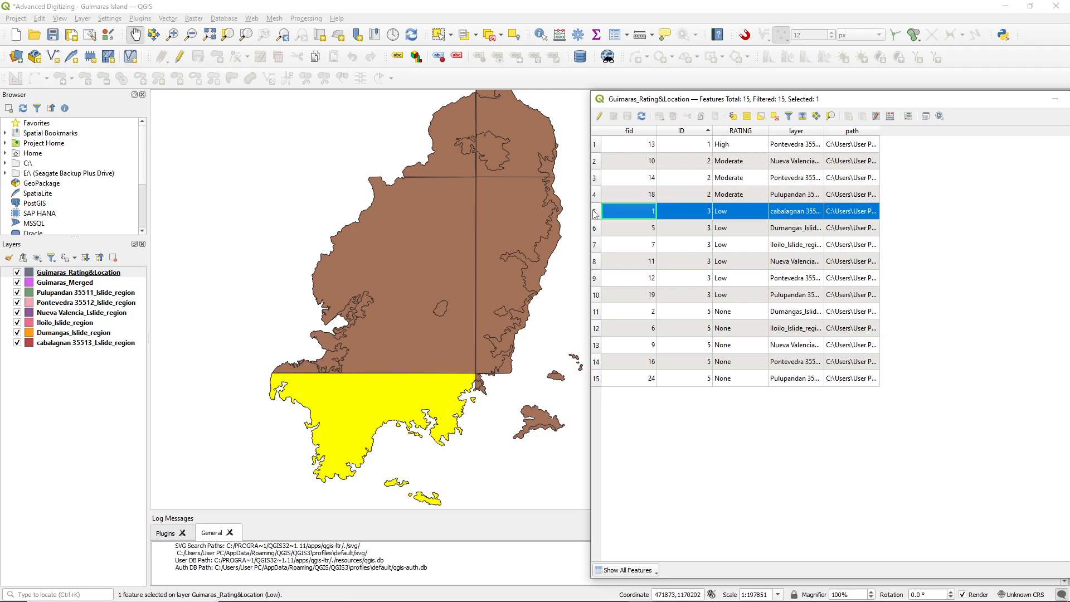
{"action": "left_click", "coordinate": [594, 229]}
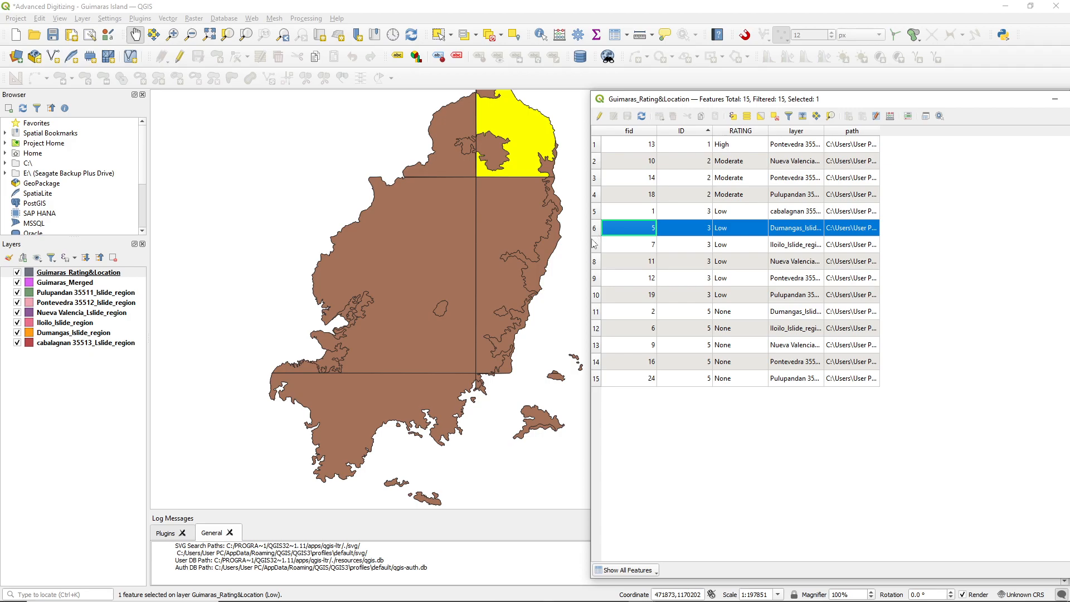
{"action": "left_click", "coordinate": [594, 245]}
{"action": "scroll", "coordinate": [480, 196], "scroll_direction": "down", "scroll_amount": 1}
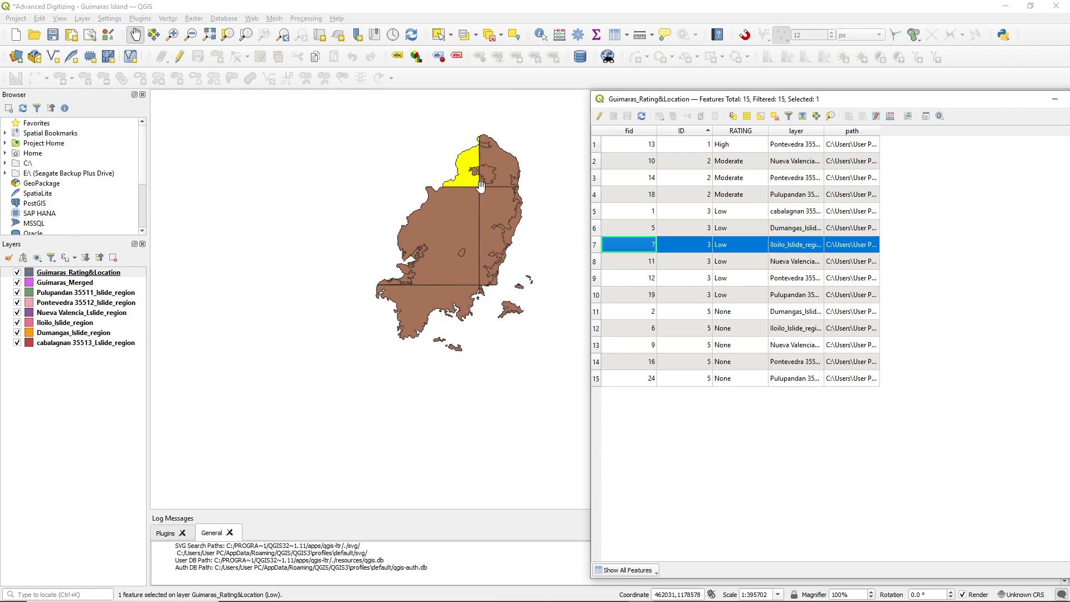
{"action": "scroll", "coordinate": [475, 120], "scroll_direction": "up", "scroll_amount": 1}
{"action": "scroll", "coordinate": [481, 145], "scroll_direction": "up", "scroll_amount": 1}
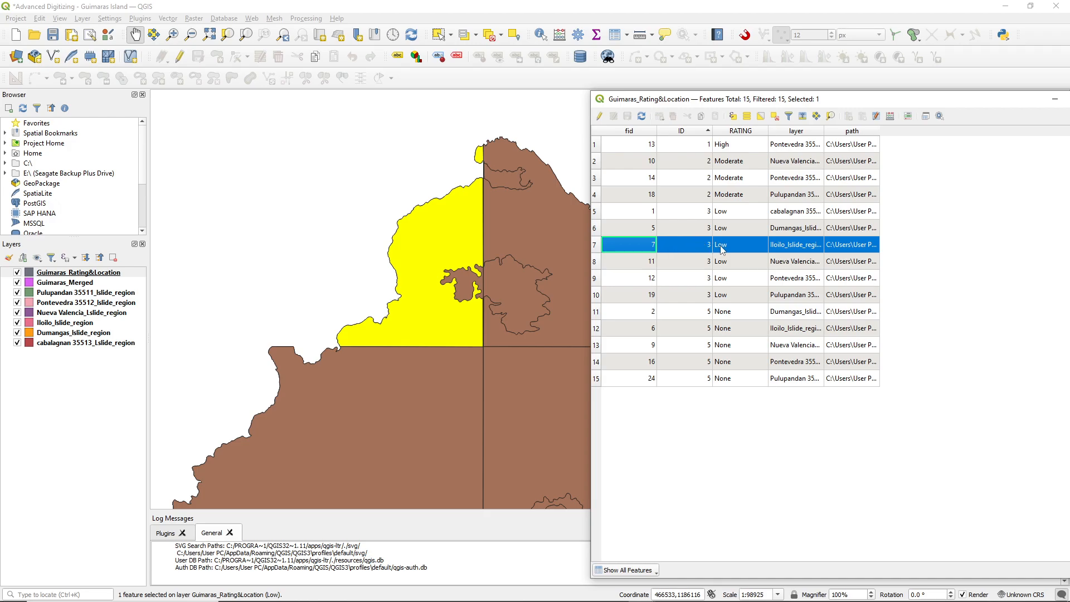
{"action": "key", "text": "ctrl"}
{"action": "key", "text": "ctrl"}
{"action": "key", "text": "ctrl"}
{"action": "scroll", "coordinate": [504, 246], "scroll_direction": "down", "scroll_amount": 1}
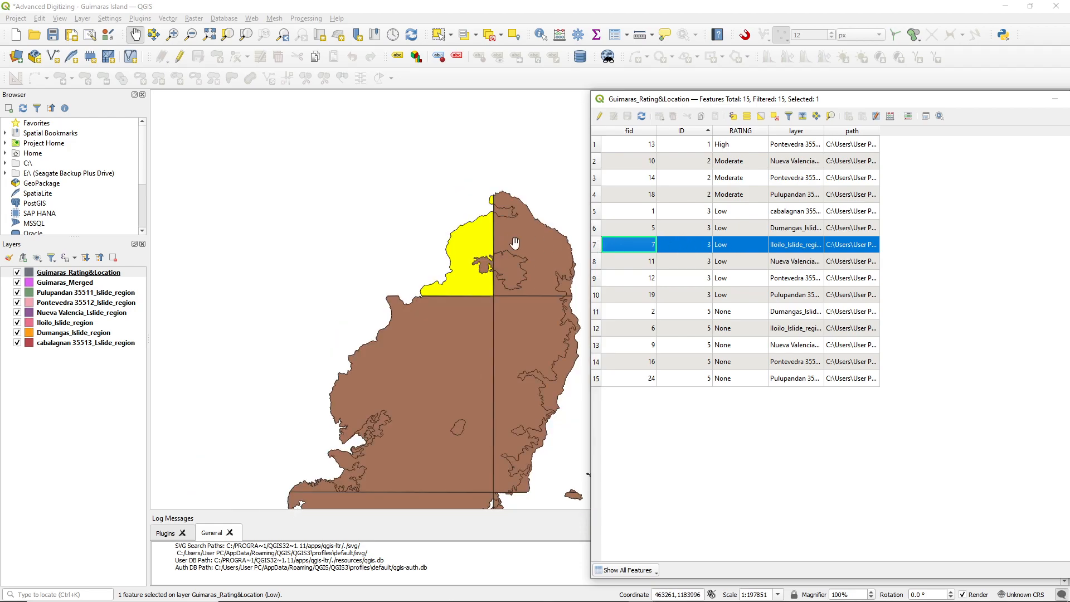
- Select the Low-rated Nueva Valencia and Pontevedra features, fid 11 and 12, in turn and examine their areas on the map
{"action": "left_click", "coordinate": [596, 263]}
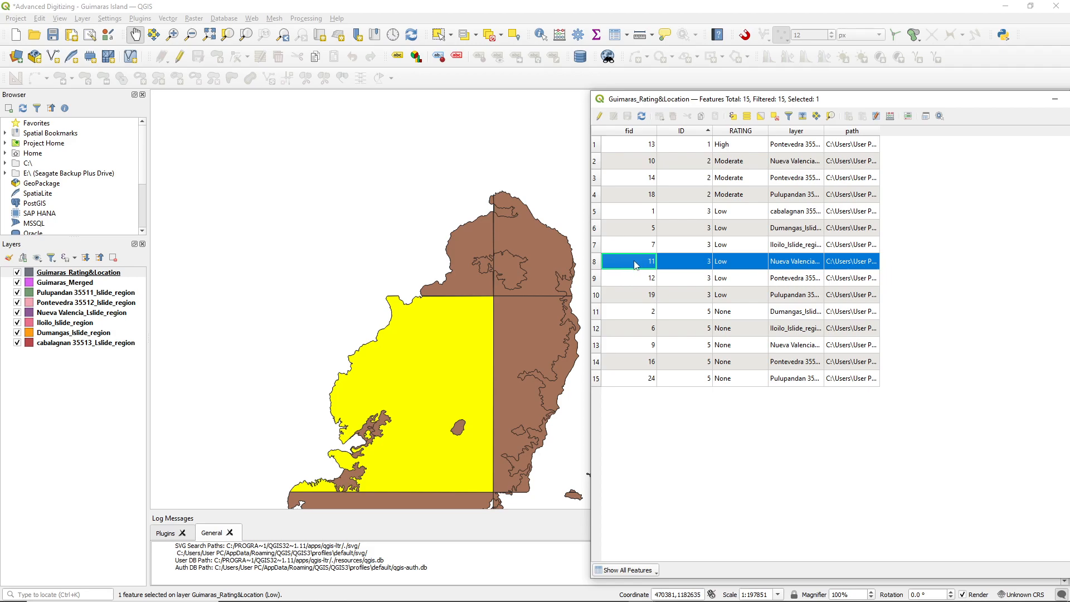
{"action": "left_click", "coordinate": [595, 279]}
{"action": "scroll", "coordinate": [497, 385], "scroll_direction": "down", "scroll_amount": 2}
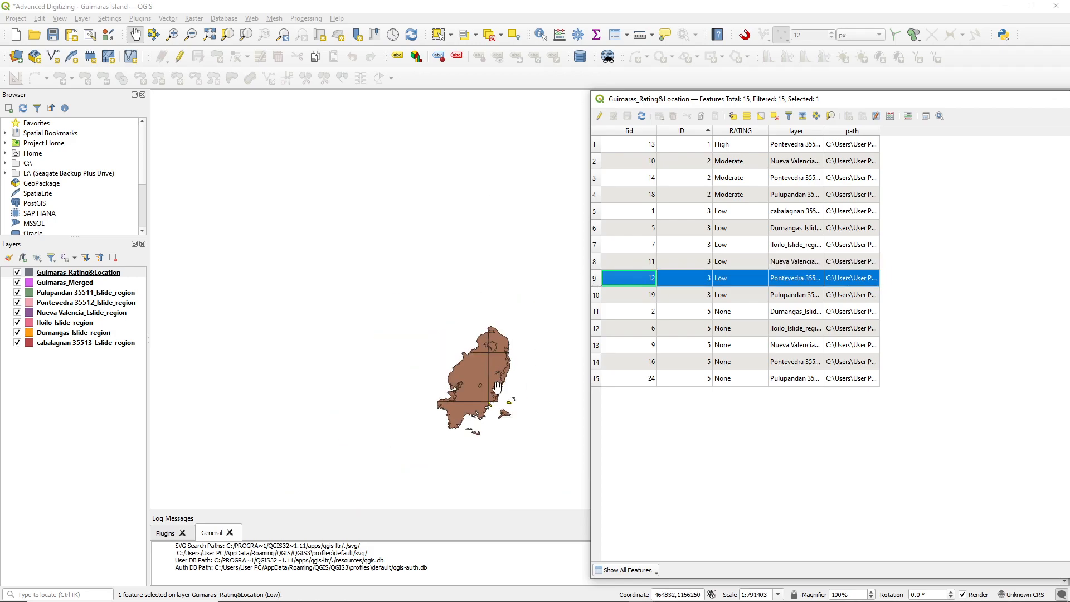
{"action": "scroll", "coordinate": [497, 386], "scroll_direction": "up", "scroll_amount": 1}
{"action": "scroll", "coordinate": [489, 434], "scroll_direction": "up", "scroll_amount": 3}
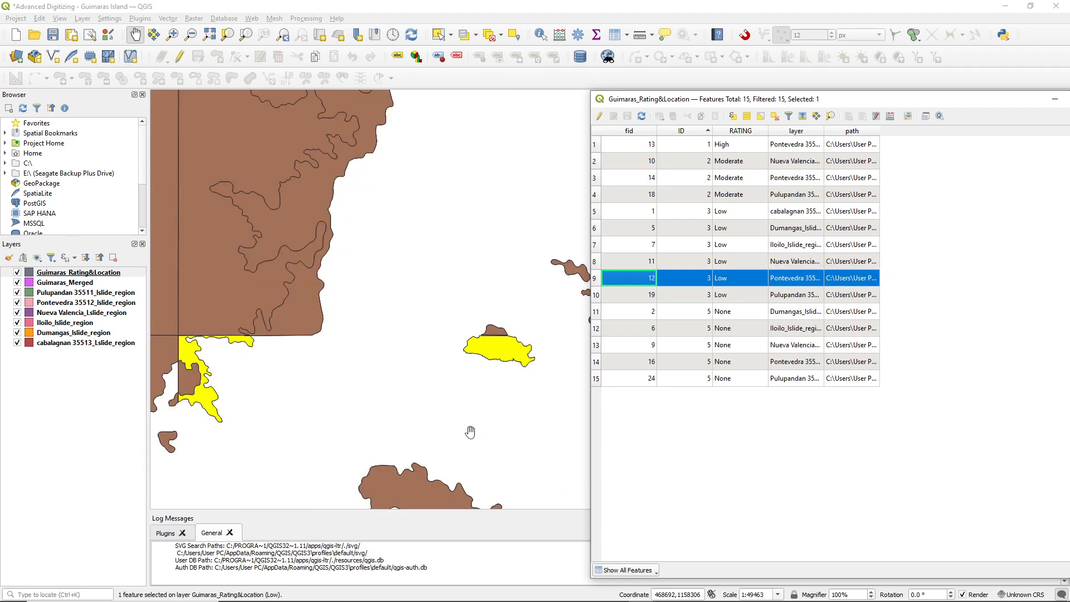
{"action": "scroll", "coordinate": [467, 427], "scroll_direction": "down", "scroll_amount": 1}
{"action": "key", "text": "ctrl"}
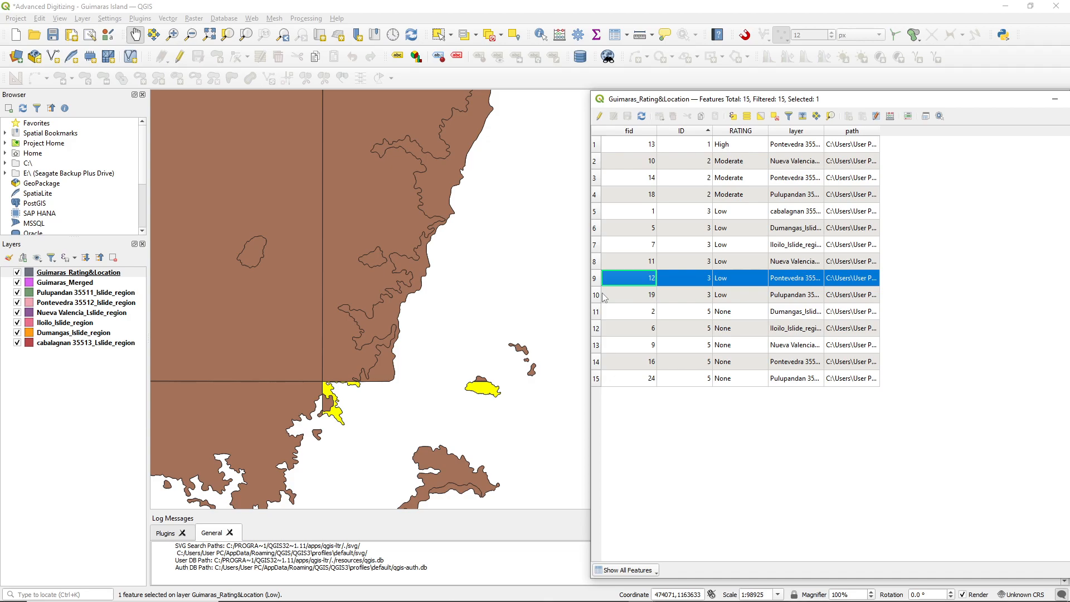
- Select the Low-rated Pulupandan feature, fid 19, and examine its mainland and islet parts on the map
{"action": "left_click", "coordinate": [596, 295]}
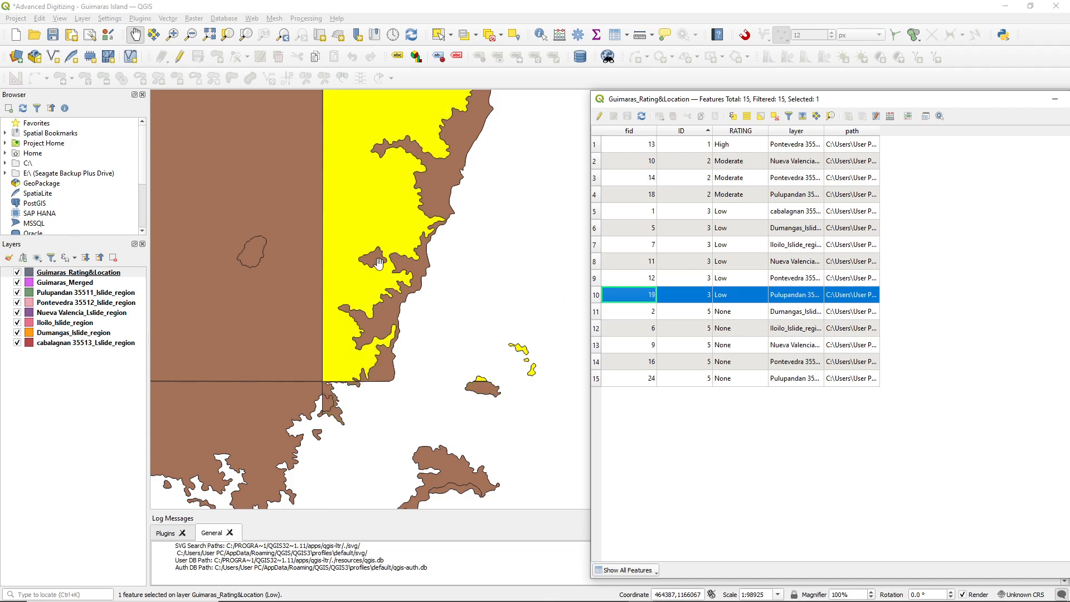
{"action": "key", "text": "ctrl"}
{"action": "scroll", "coordinate": [501, 271], "scroll_direction": "up", "scroll_amount": 1}
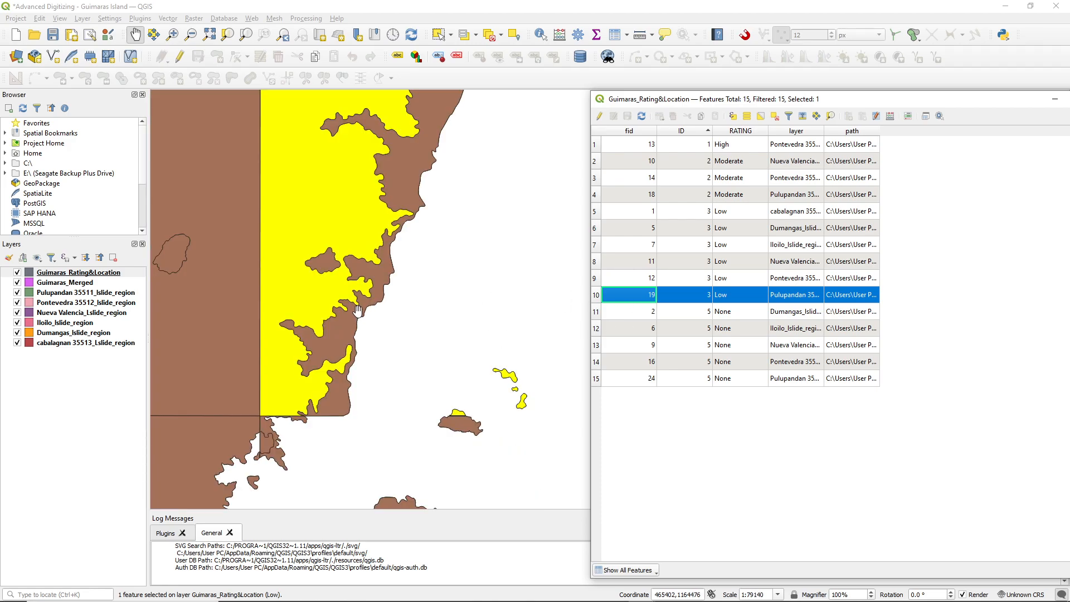
{"action": "scroll", "coordinate": [358, 309], "scroll_direction": "down", "scroll_amount": 1}
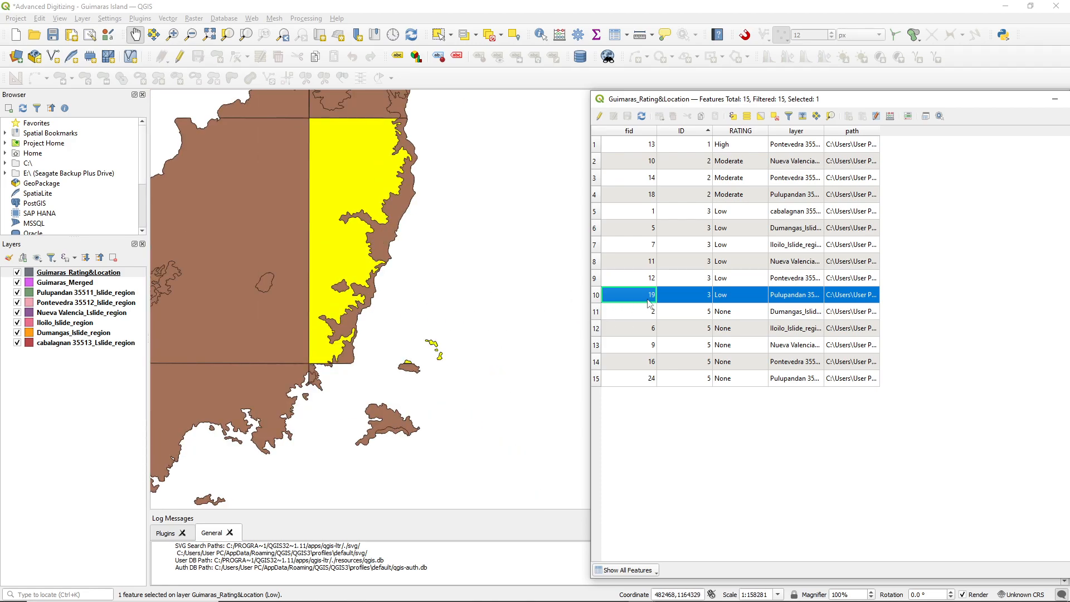
- Select the None-rated features, fid 2, 6, 9, 16 and 24, one by one to inspect their areas on the map
{"action": "left_click", "coordinate": [595, 312]}
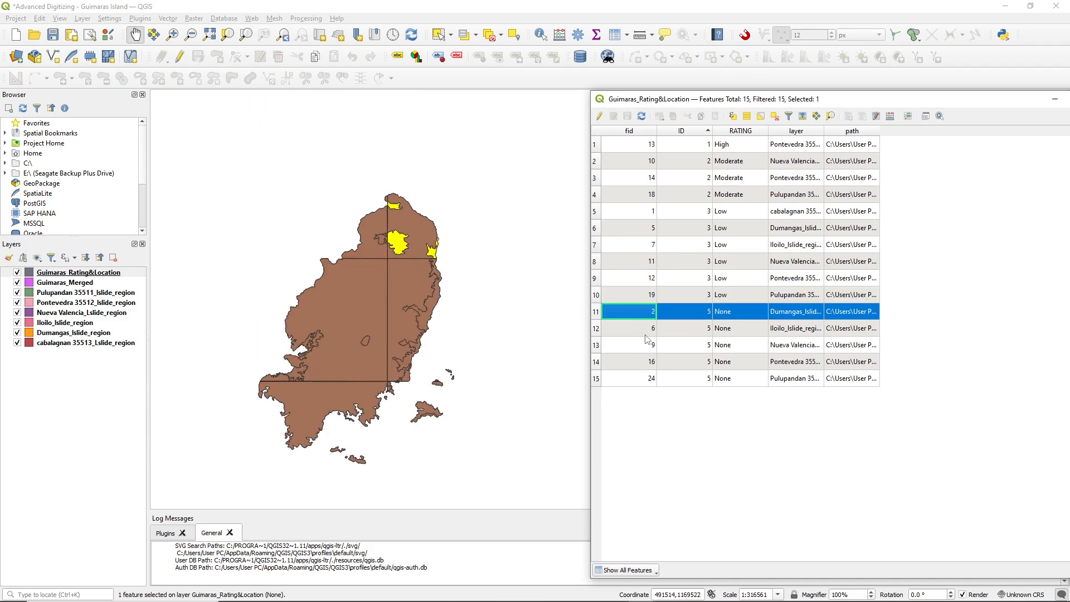
{"action": "left_click", "coordinate": [596, 332]}
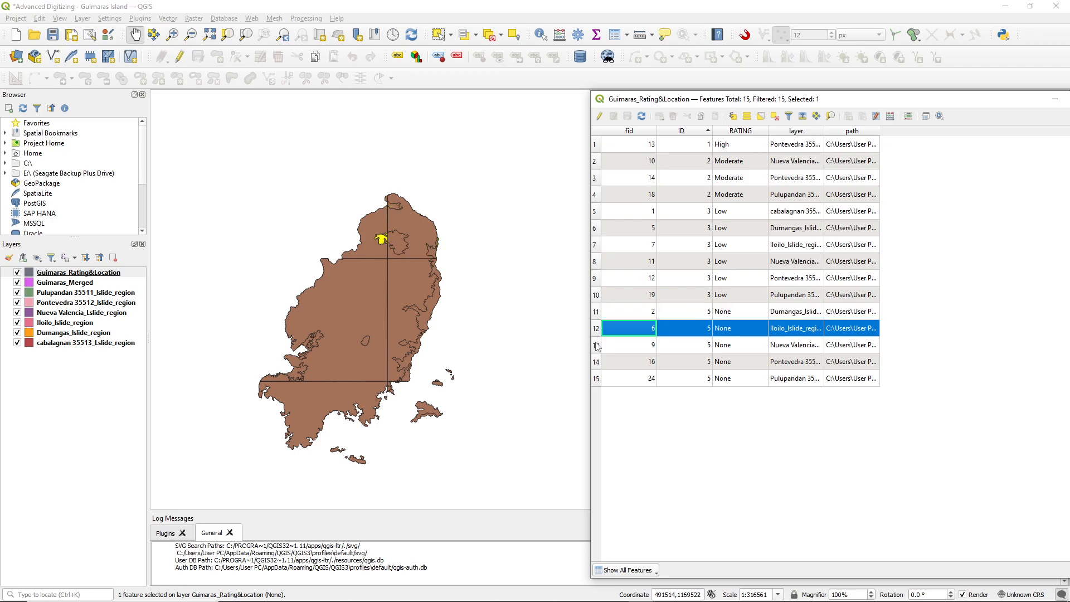
{"action": "left_click", "coordinate": [596, 346]}
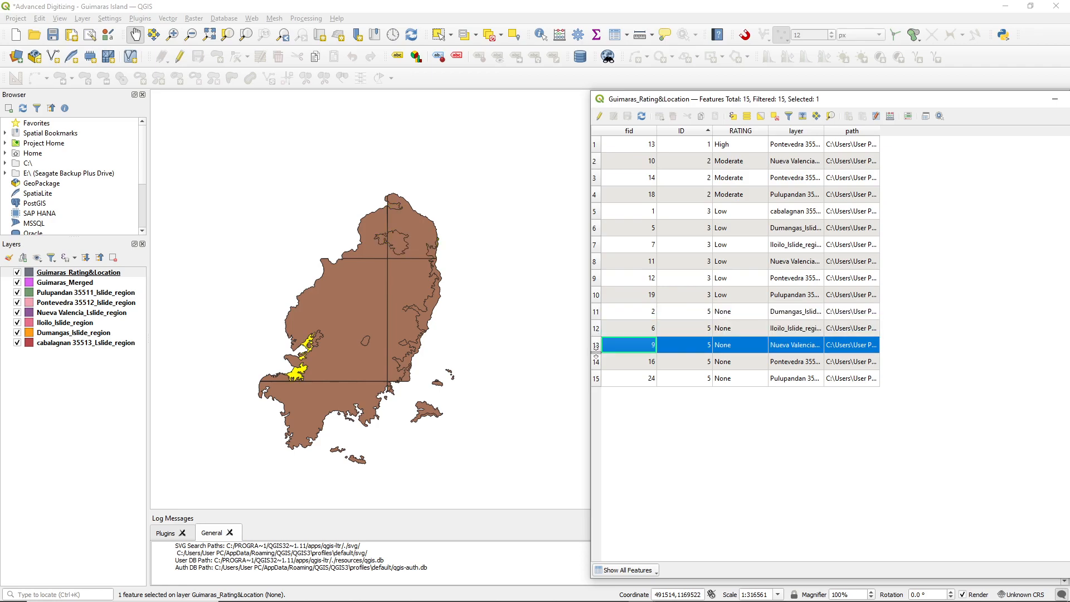
{"action": "left_click", "coordinate": [596, 362]}
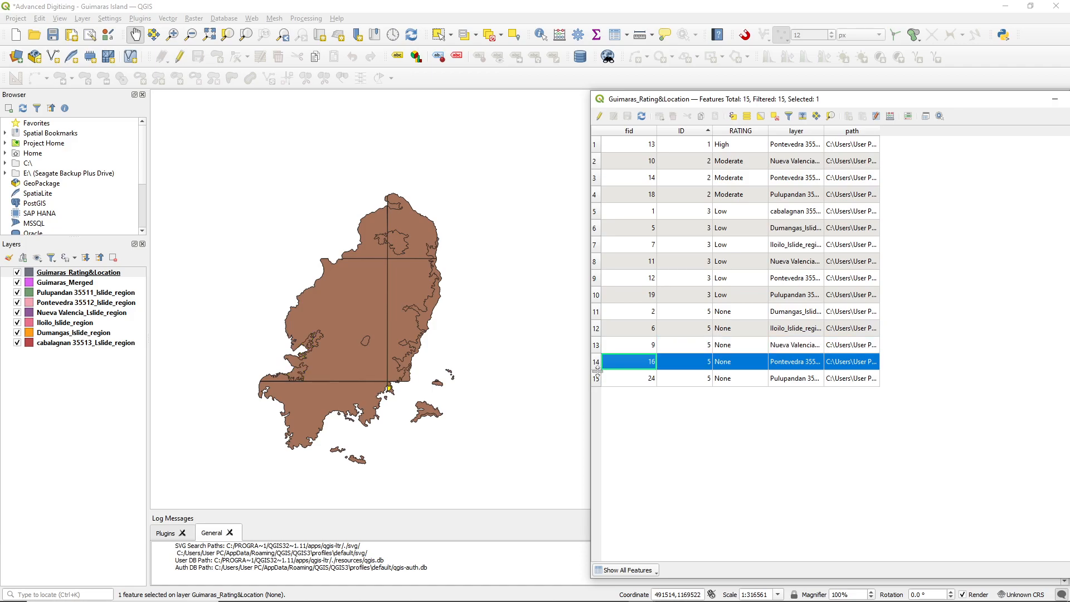
{"action": "left_click", "coordinate": [597, 379]}
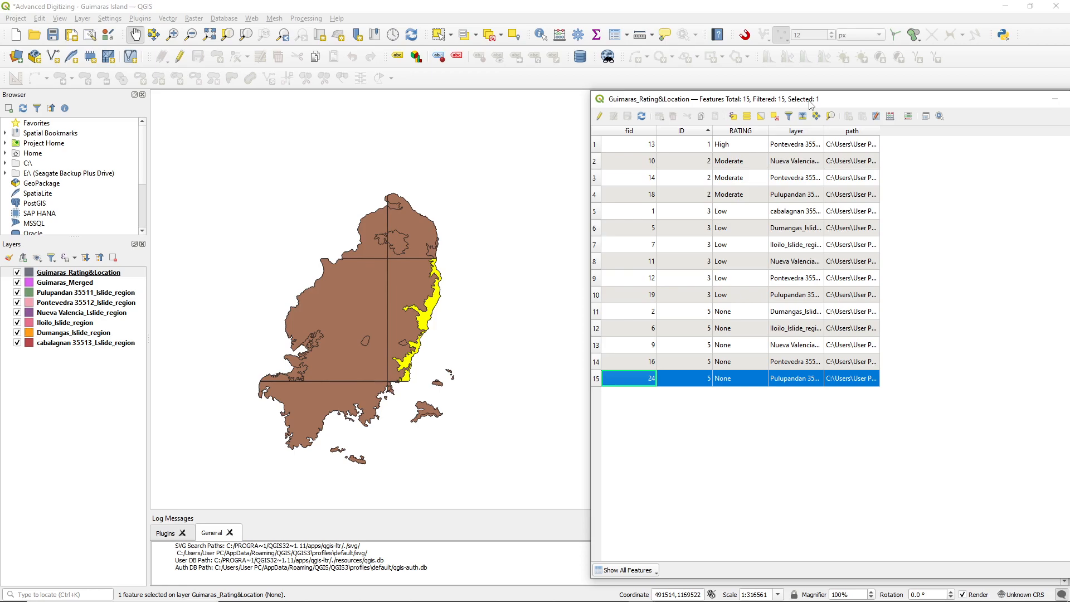
- Clear the feature selection in the Guimaras_Rating&Location attribute table, close it and hide that layer
{"action": "left_click_drag", "start_coordinate": [806, 102], "coordinate": [577, 170]}
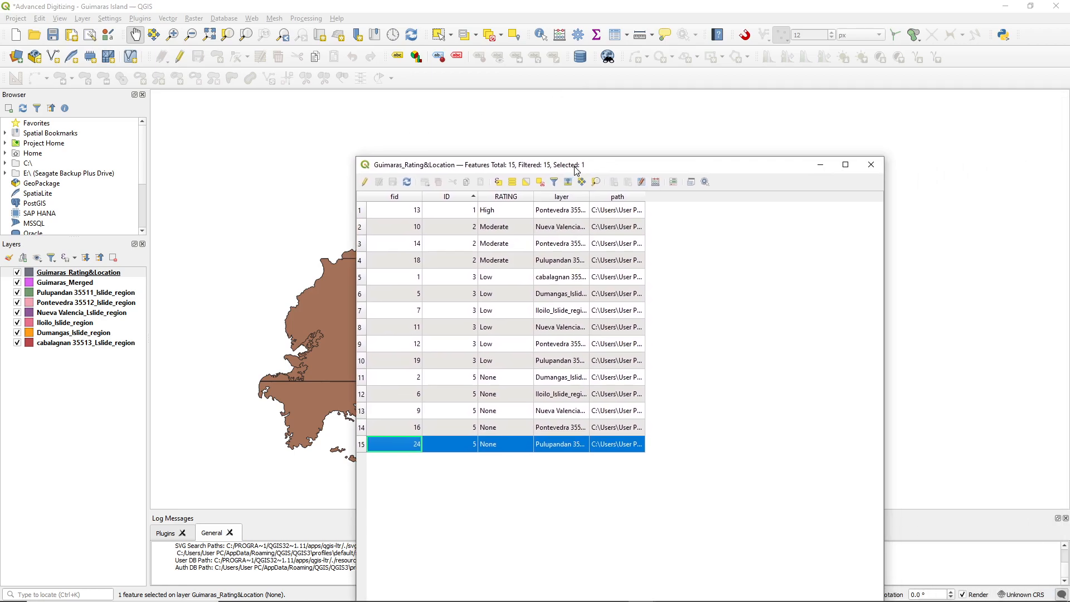
{"action": "left_click", "coordinate": [540, 182]}
{"action": "left_click", "coordinate": [871, 164]}
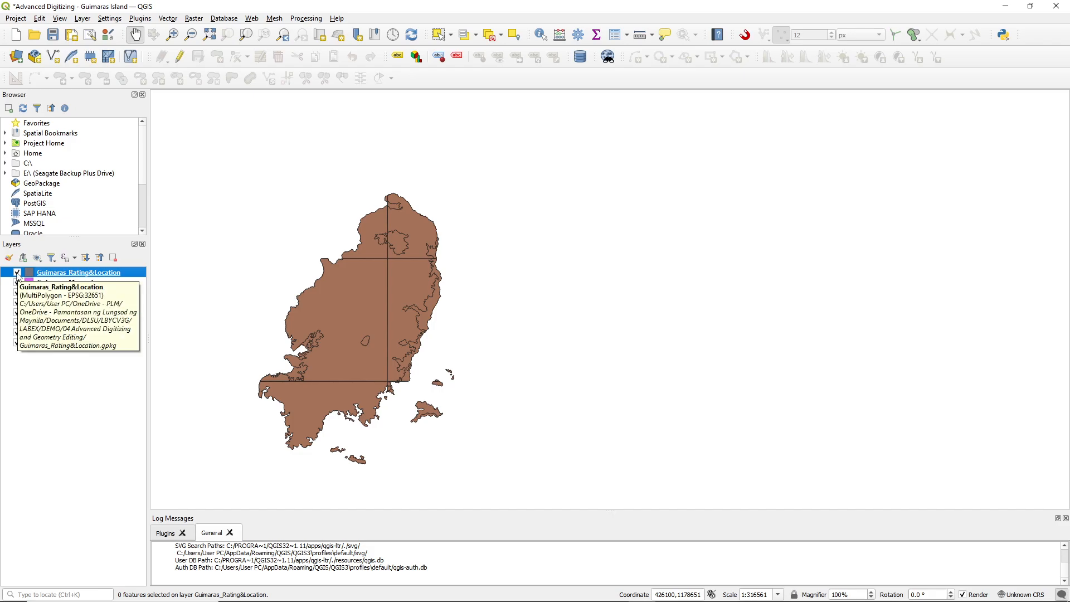
{"action": "left_click", "coordinate": [18, 272]}
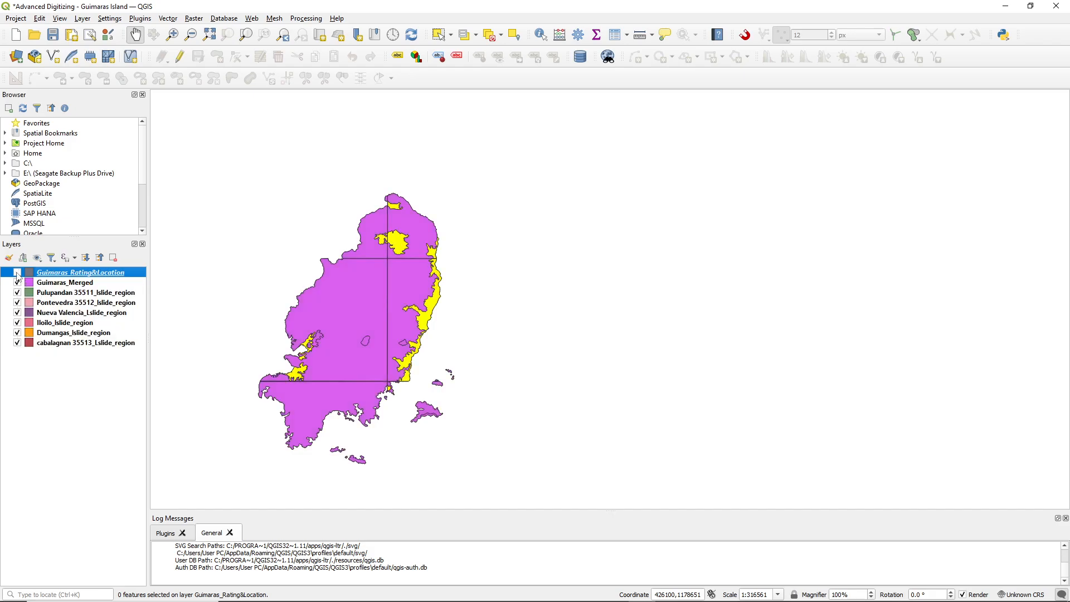
- Make Guimaras_Merged the active layer and deselect its selected features
{"action": "left_click", "coordinate": [99, 285]}
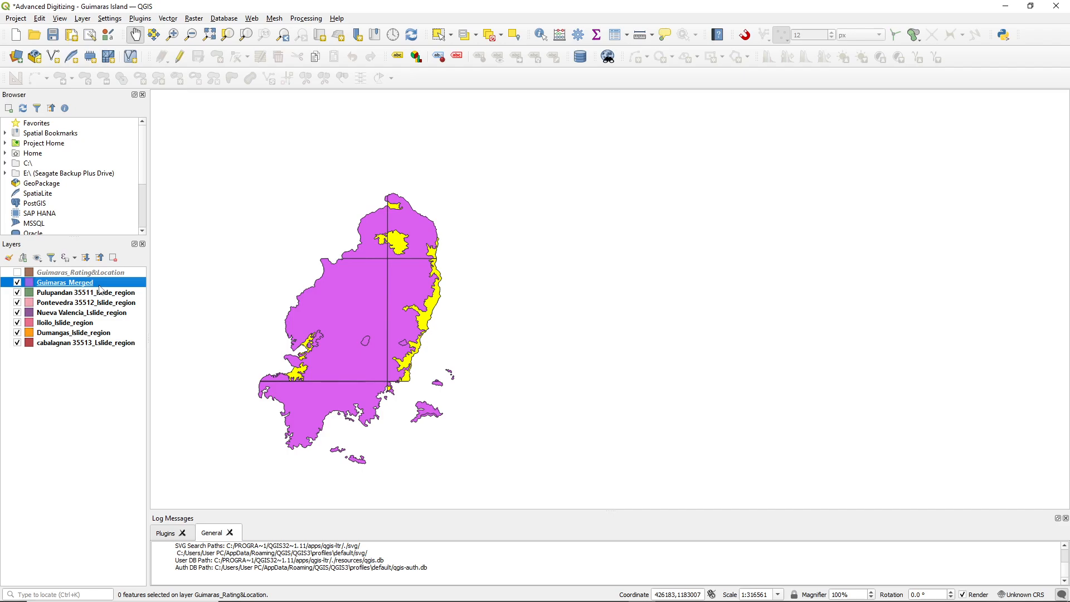
{"action": "left_click", "coordinate": [490, 35]}
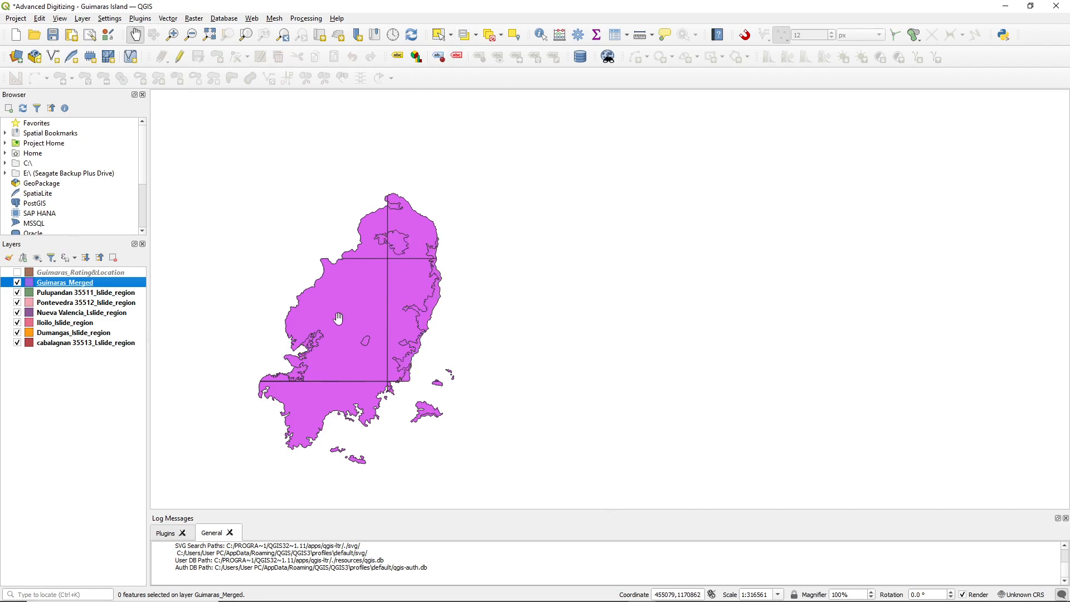
{"action": "scroll", "coordinate": [287, 346], "scroll_direction": "down", "scroll_amount": 1}
{"action": "scroll", "coordinate": [265, 342], "scroll_direction": "up", "scroll_amount": 3}
{"action": "scroll", "coordinate": [375, 306], "scroll_direction": "down", "scroll_amount": 2}
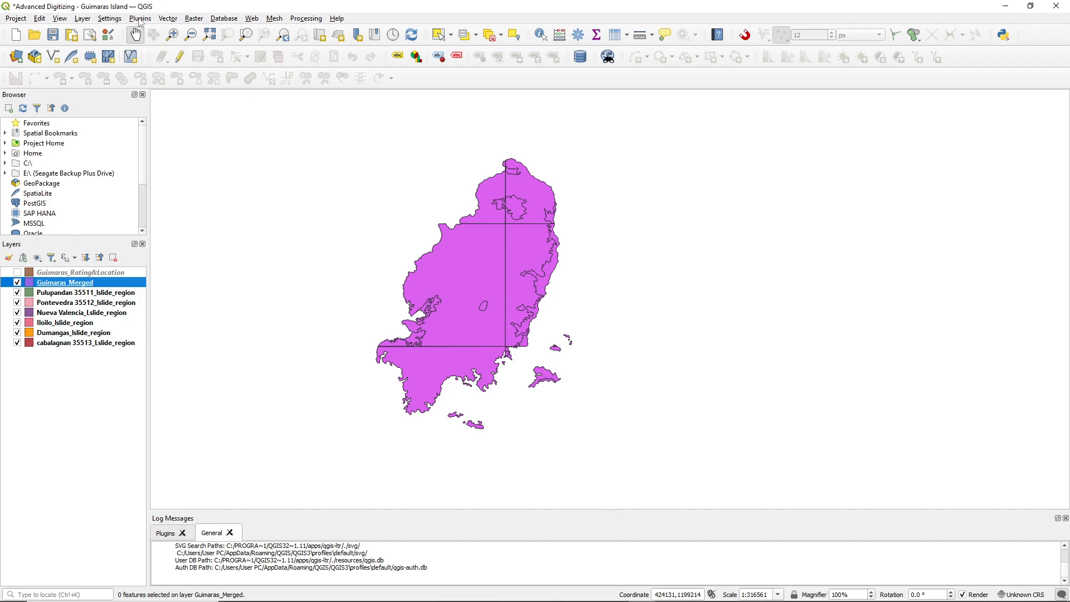
- Set up a Dissolve of the Guimaras_Merged layer with RATING as the only dissolve field
{"action": "left_click", "coordinate": [168, 18]}
{"action": "mouse_move", "coordinate": [180, 47]}
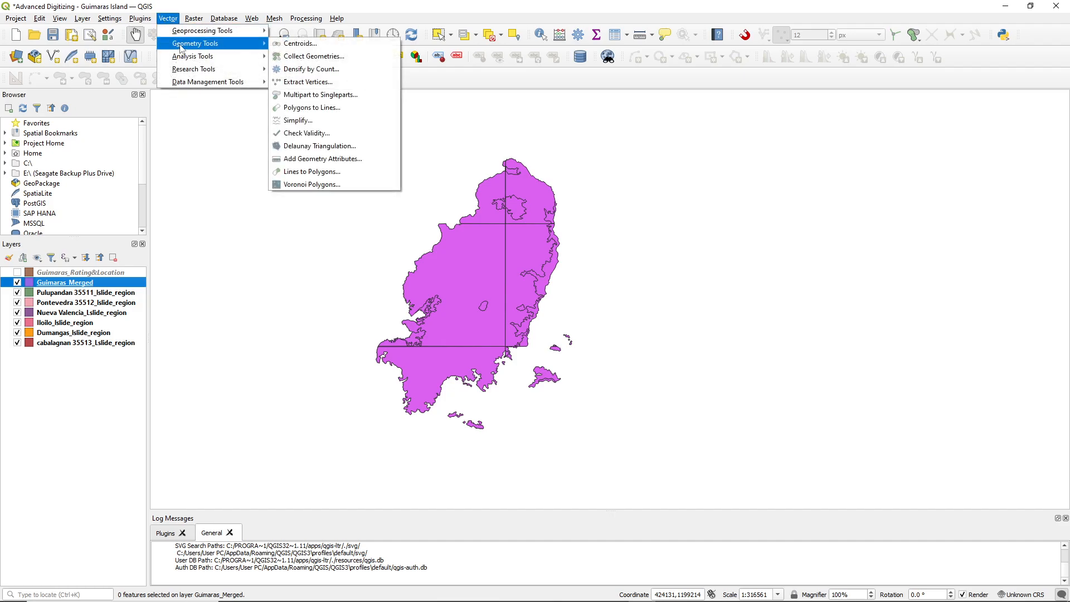
{"action": "mouse_move", "coordinate": [238, 31]}
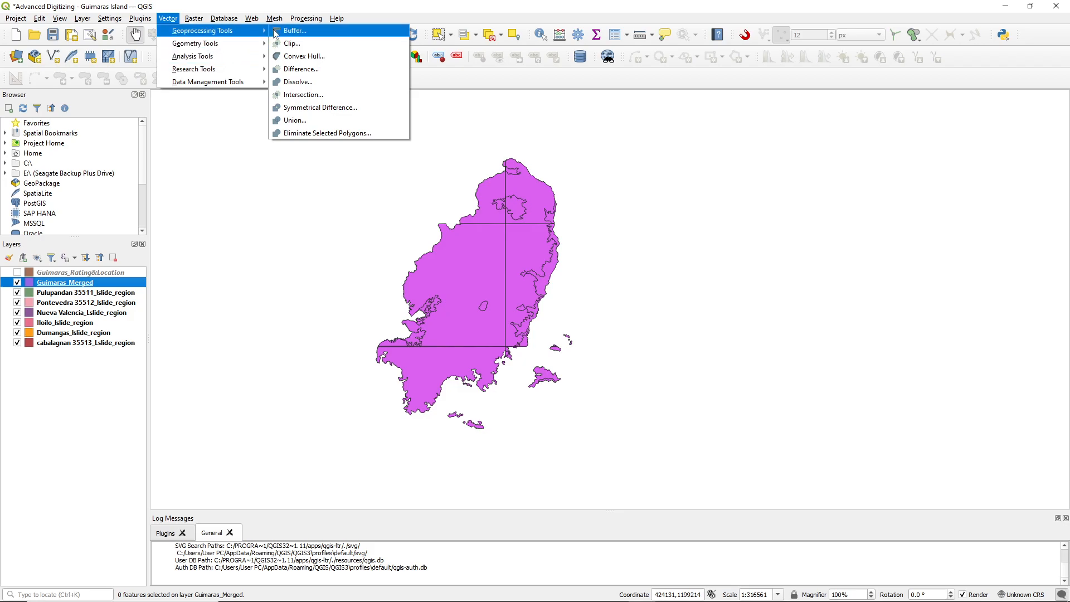
{"action": "mouse_move", "coordinate": [173, 31]}
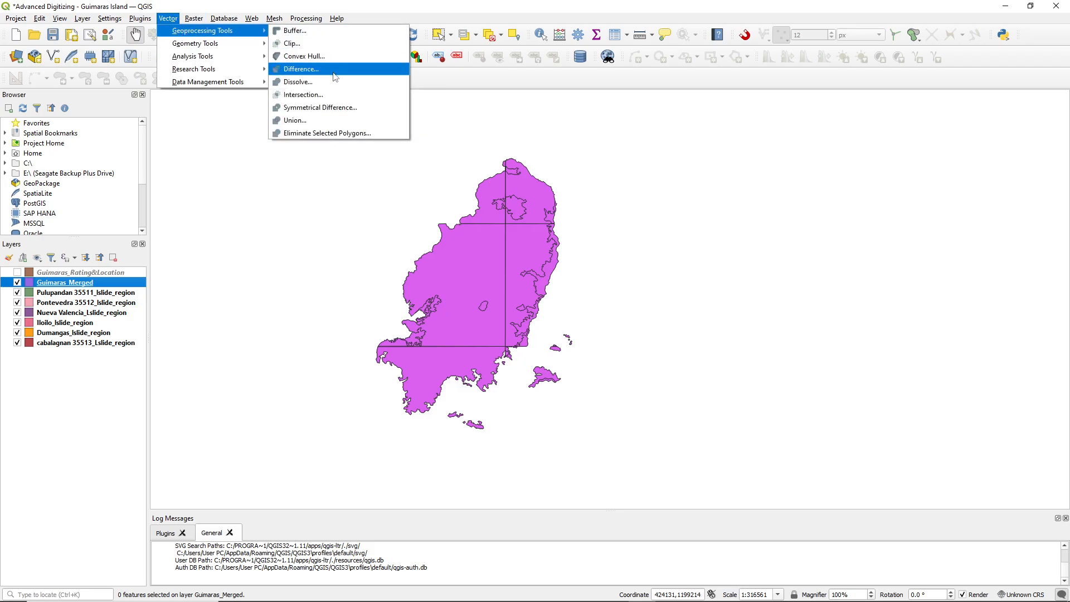
{"action": "left_click", "coordinate": [329, 82]}
{"action": "key", "text": "ctrl"}
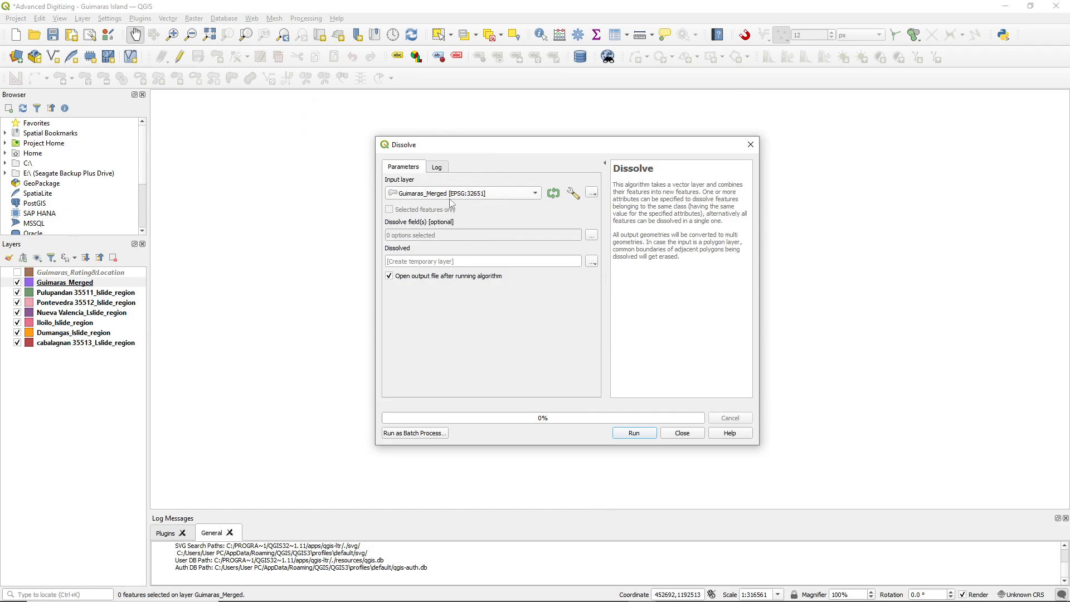
{"action": "left_click", "coordinate": [592, 235]}
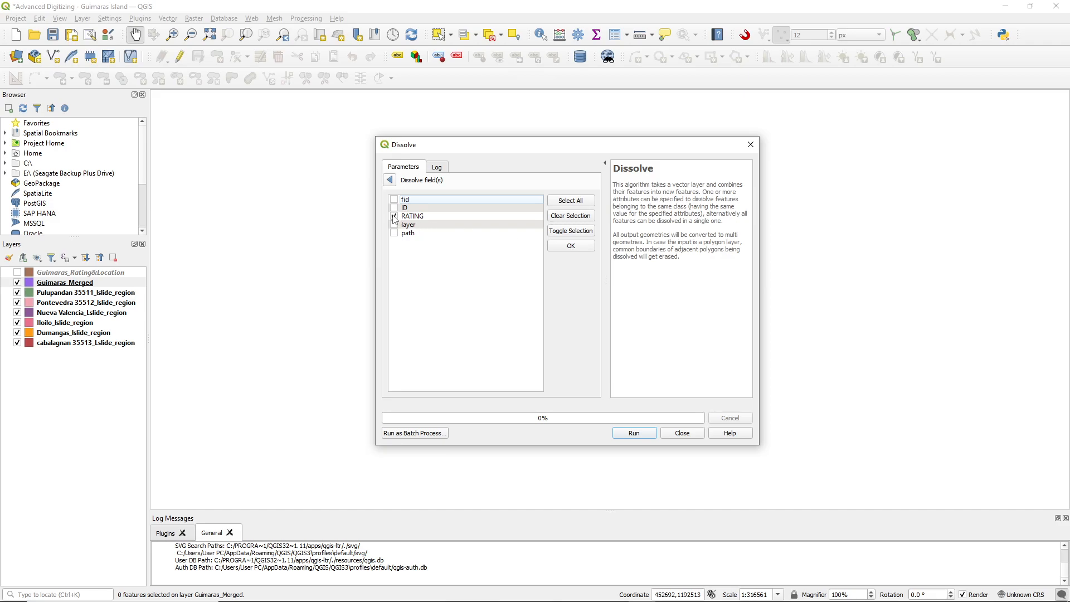
{"action": "left_click", "coordinate": [570, 245]}
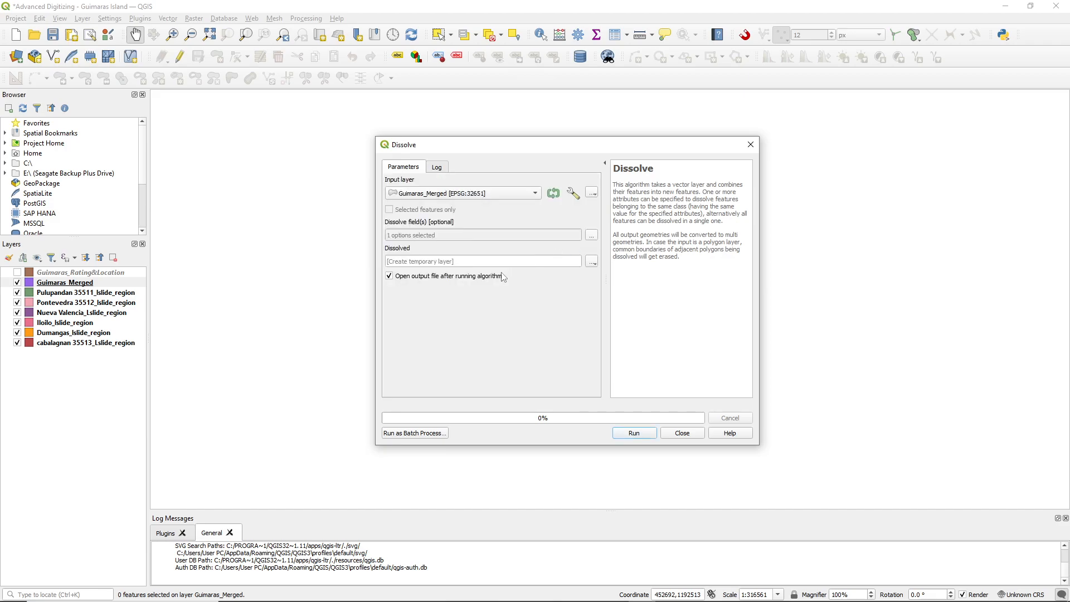
- Set the dissolved output to a GeoPackage file named Guimaras_RatingOnly and run the Dissolve algorithm
{"action": "left_click", "coordinate": [591, 261]}
{"action": "left_click", "coordinate": [614, 288]}
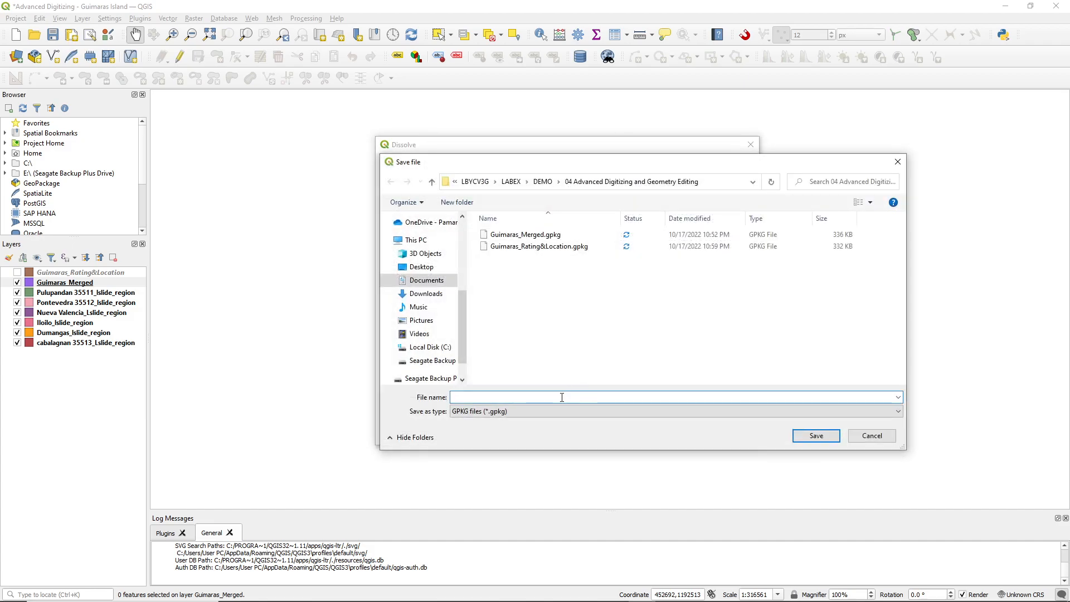
{"action": "type", "text": "Guima"}
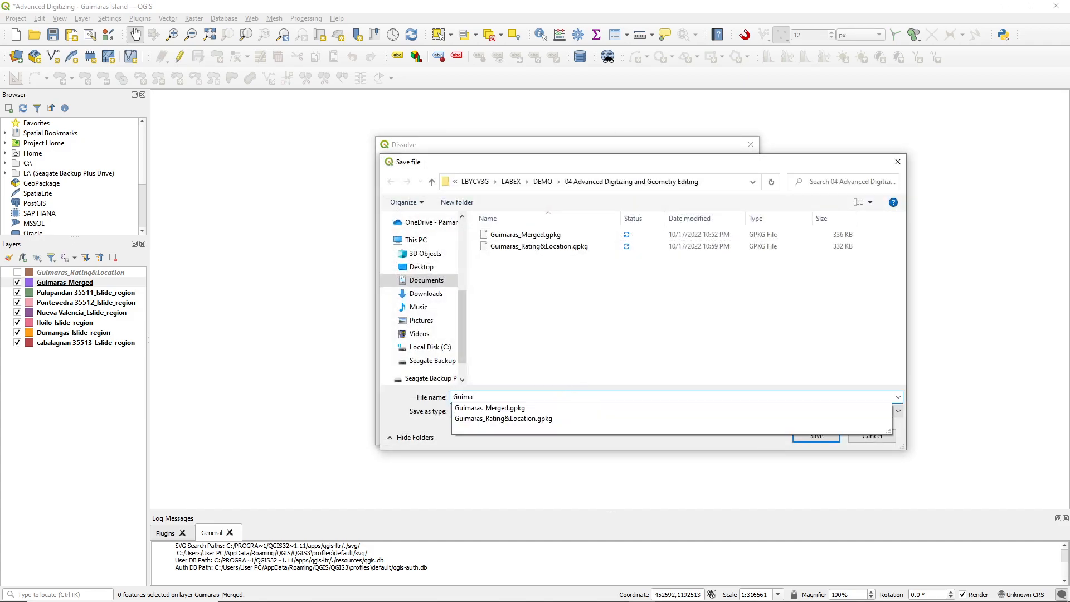
{"action": "type", "text": "ras_Rating"}
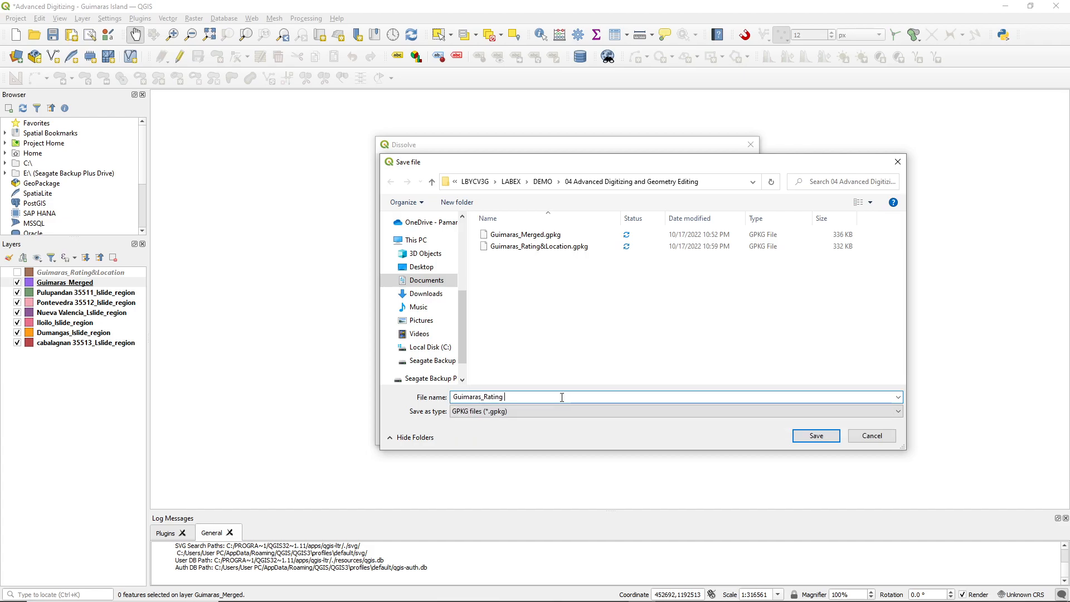
{"action": "key", "text": "BackSpace"}
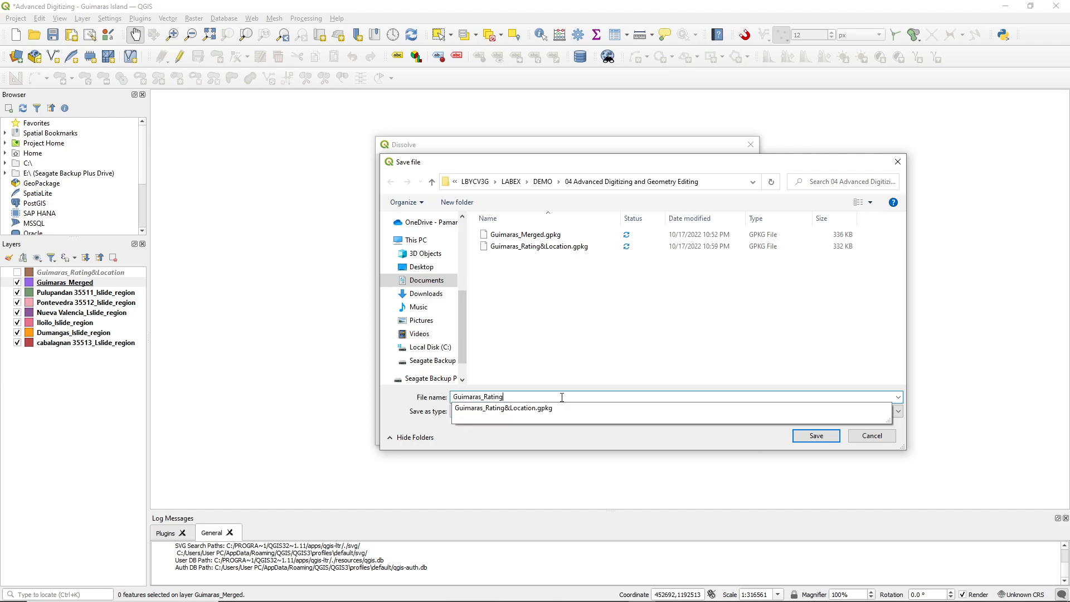
{"action": "type", "text": "Only"}
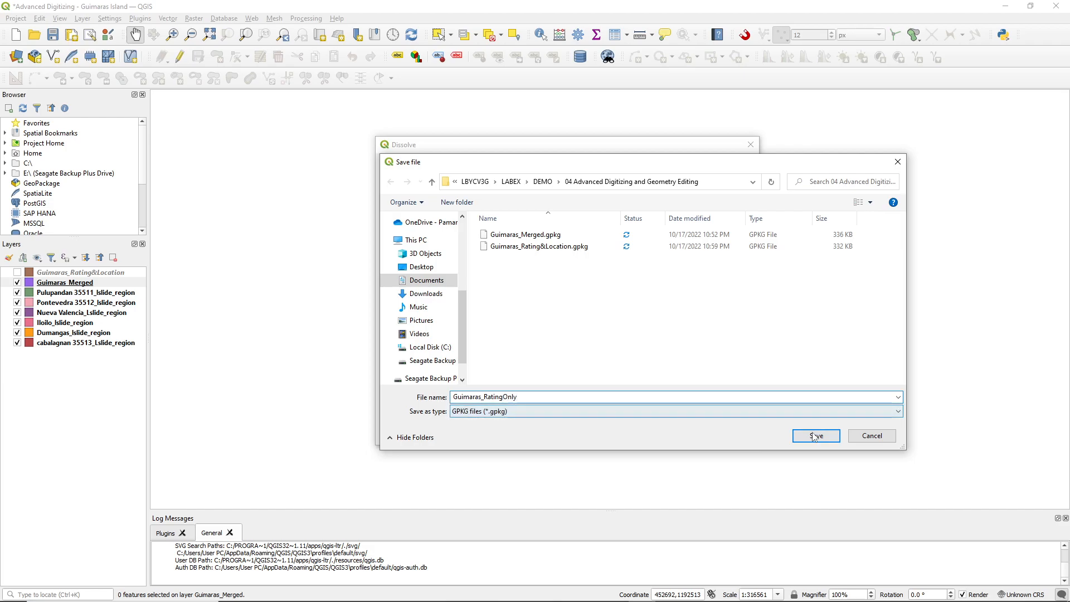
{"action": "left_click", "coordinate": [815, 435]}
{"action": "left_click", "coordinate": [633, 433]}
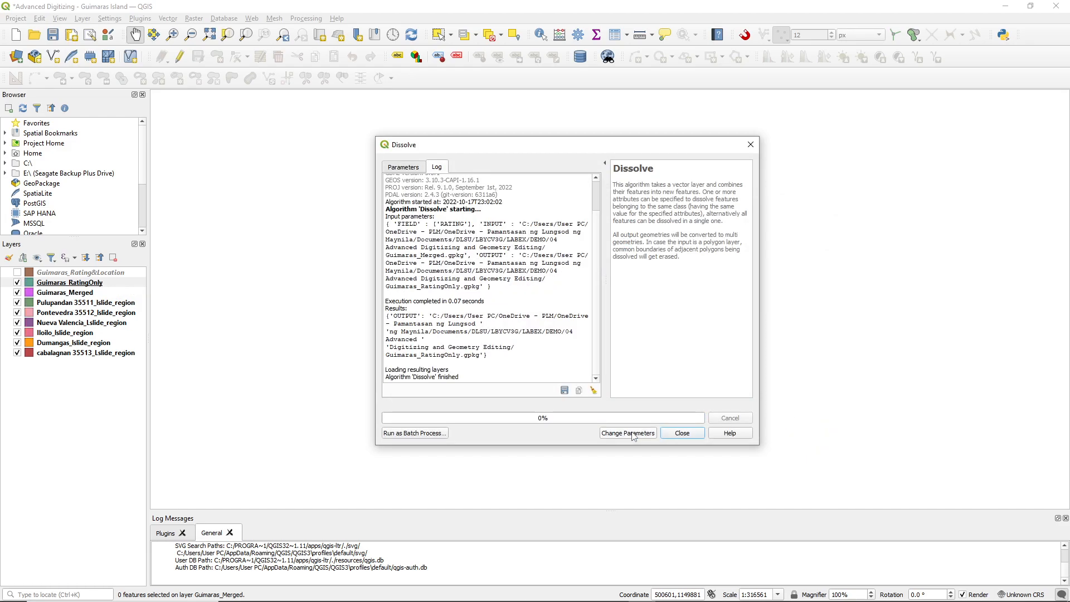
{"action": "left_click", "coordinate": [683, 434]}
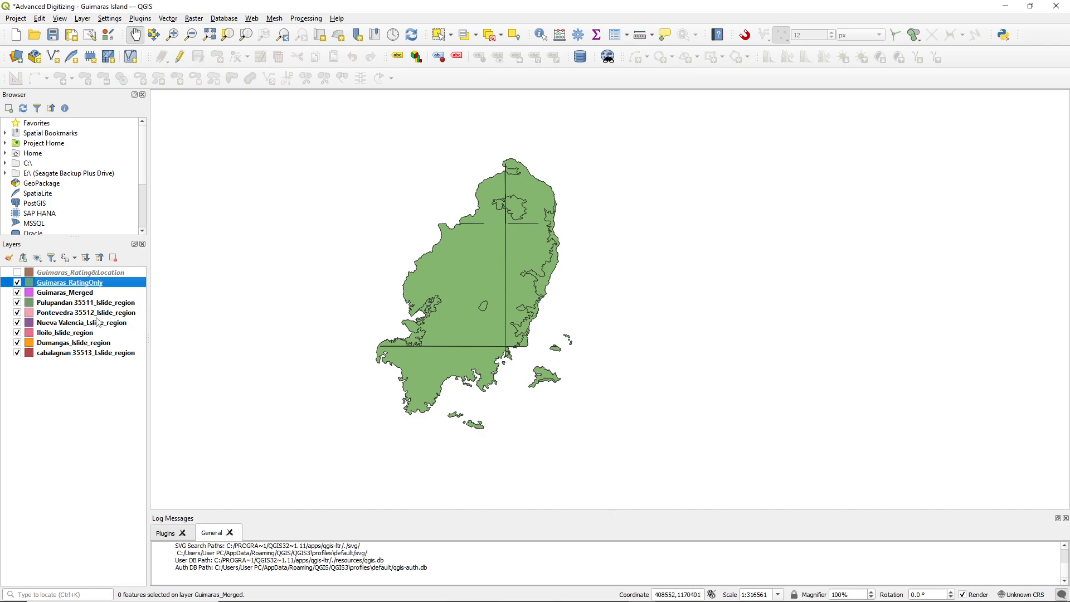
- Open the attribute table of the Guimaras_RatingOnly layer beside the map and sort its features by RATING
{"action": "key", "text": "F6"}
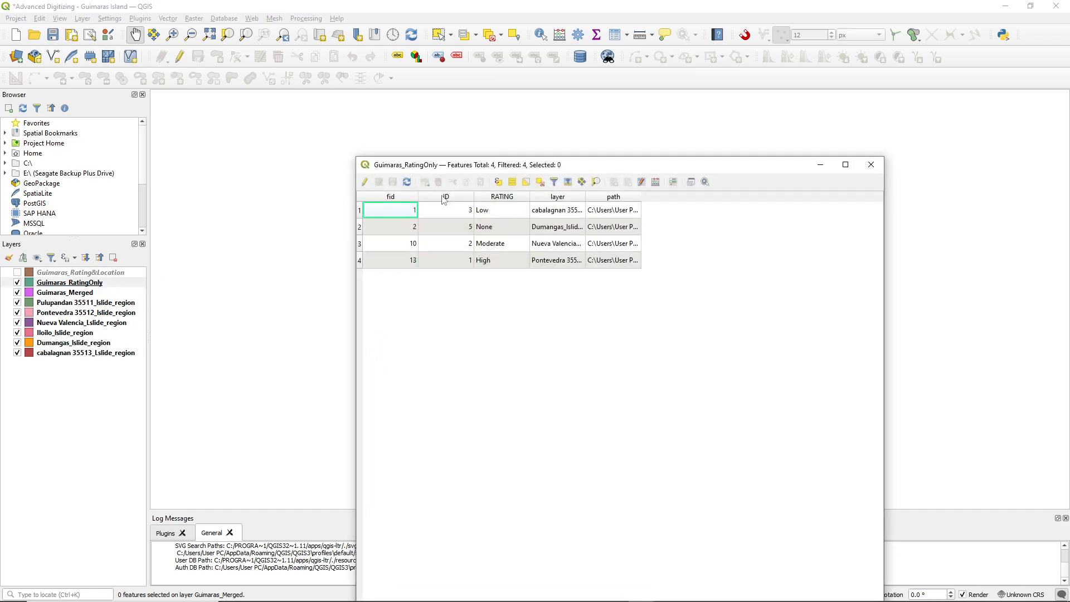
{"action": "left_click_drag", "start_coordinate": [515, 162], "coordinate": [740, 119]}
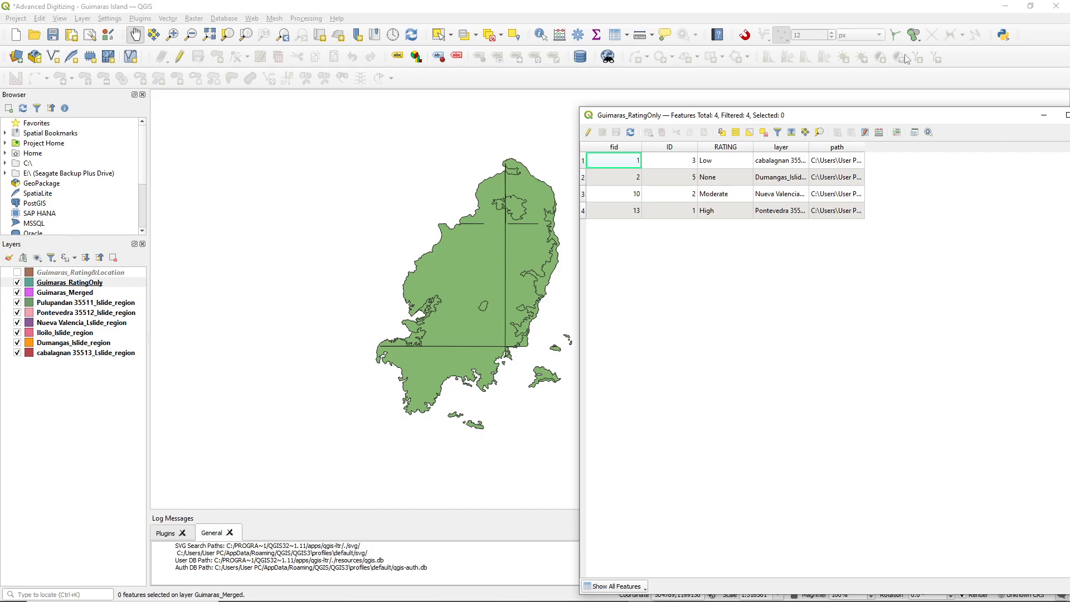
{"action": "left_click", "coordinate": [737, 150]}
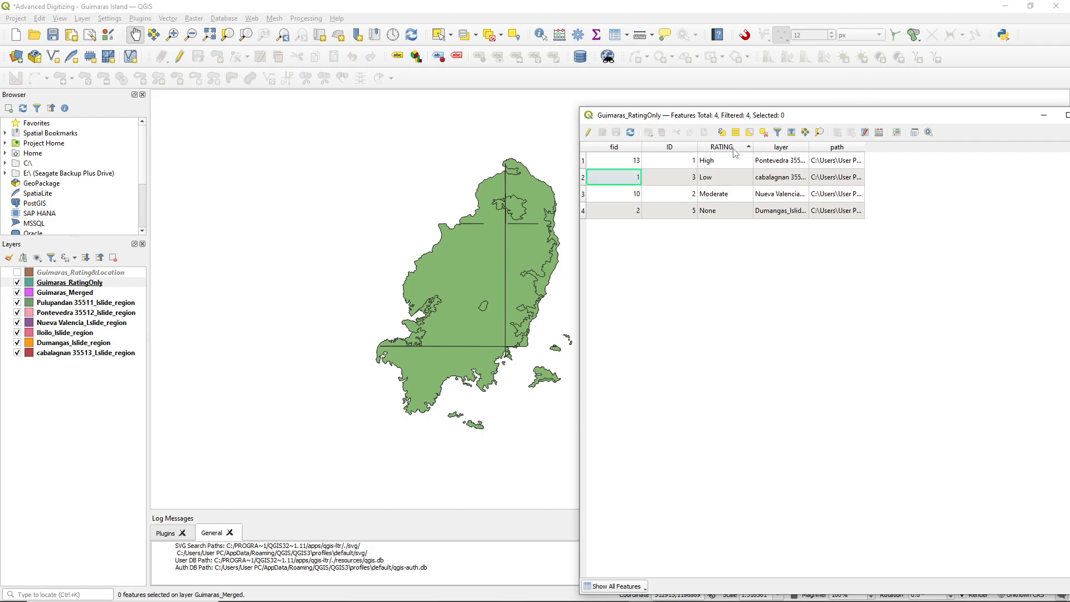
- Select the High, Low, Moderate and None features in turn and examine their dissolved areas on the map
{"action": "left_click", "coordinate": [583, 164]}
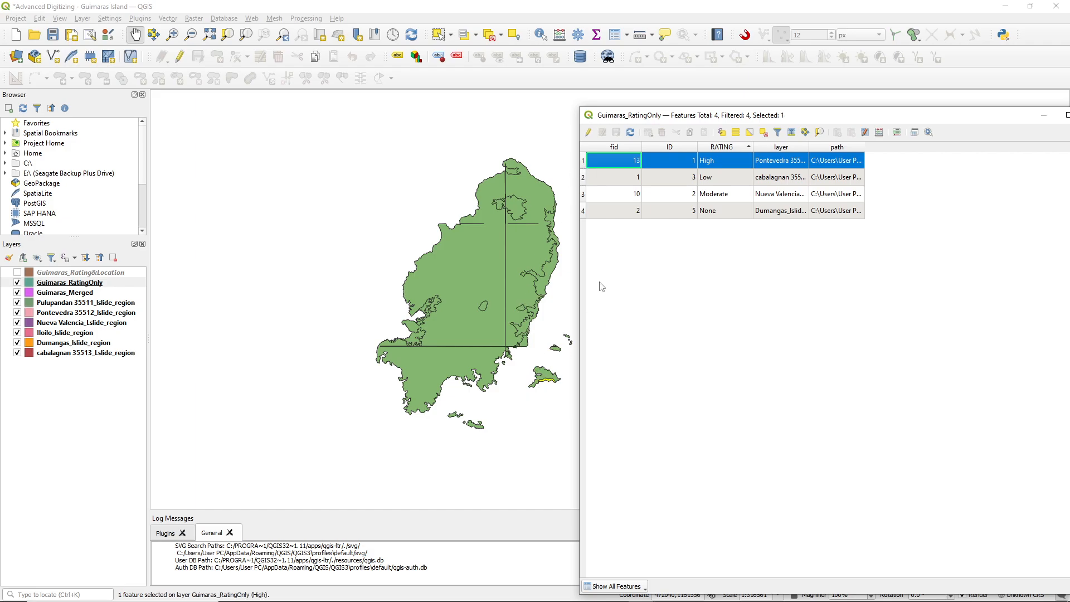
{"action": "left_click", "coordinate": [584, 178]}
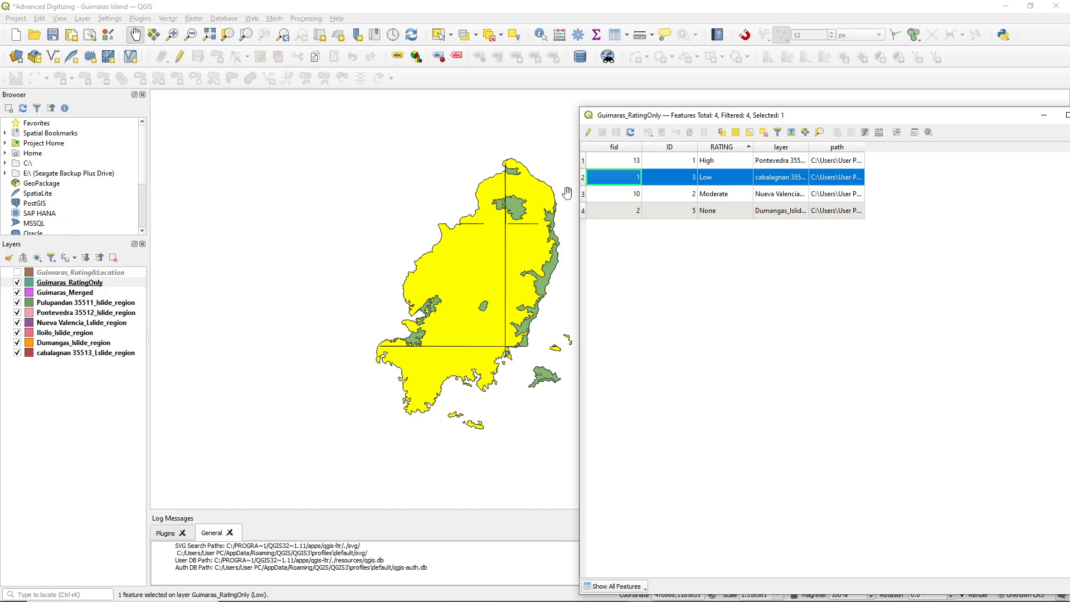
{"action": "left_click", "coordinate": [583, 195]}
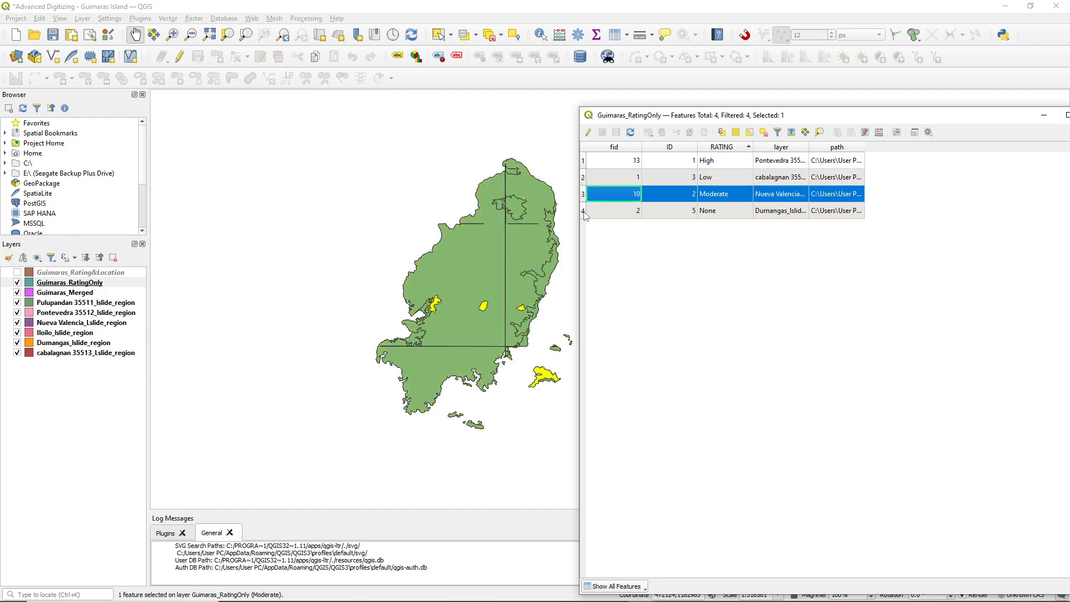
{"action": "left_click", "coordinate": [585, 212]}
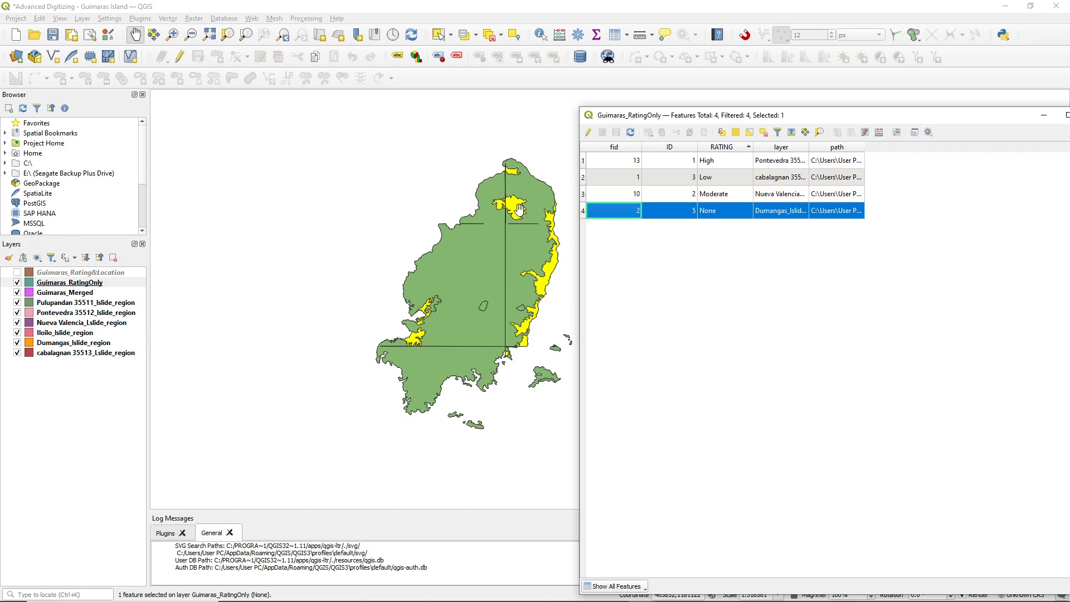
{"action": "scroll", "coordinate": [519, 210], "scroll_direction": "up", "scroll_amount": 1}
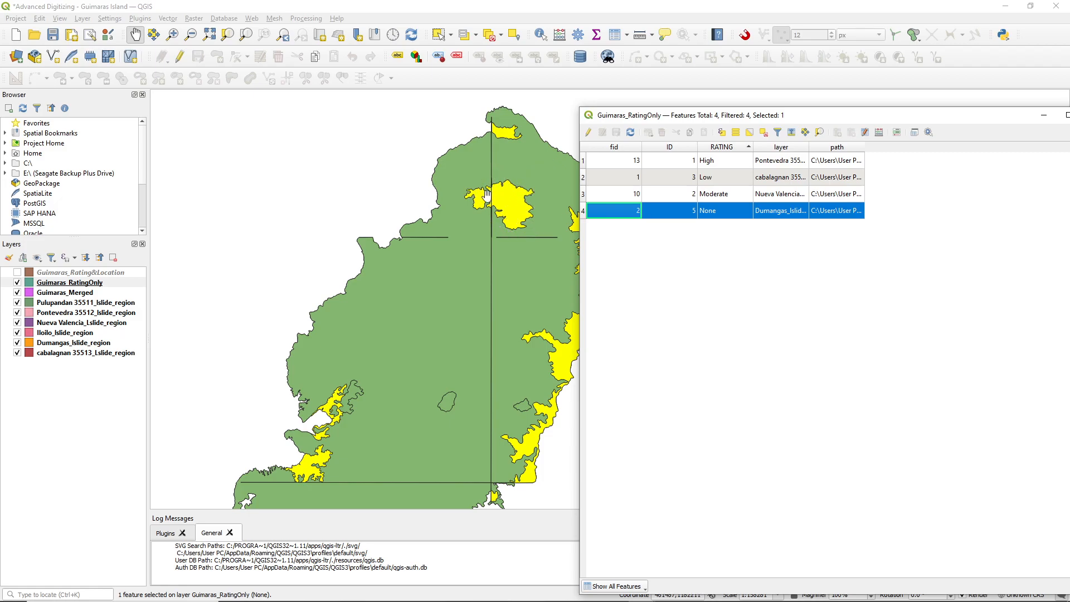
{"action": "scroll", "coordinate": [491, 194], "scroll_direction": "up", "scroll_amount": 1}
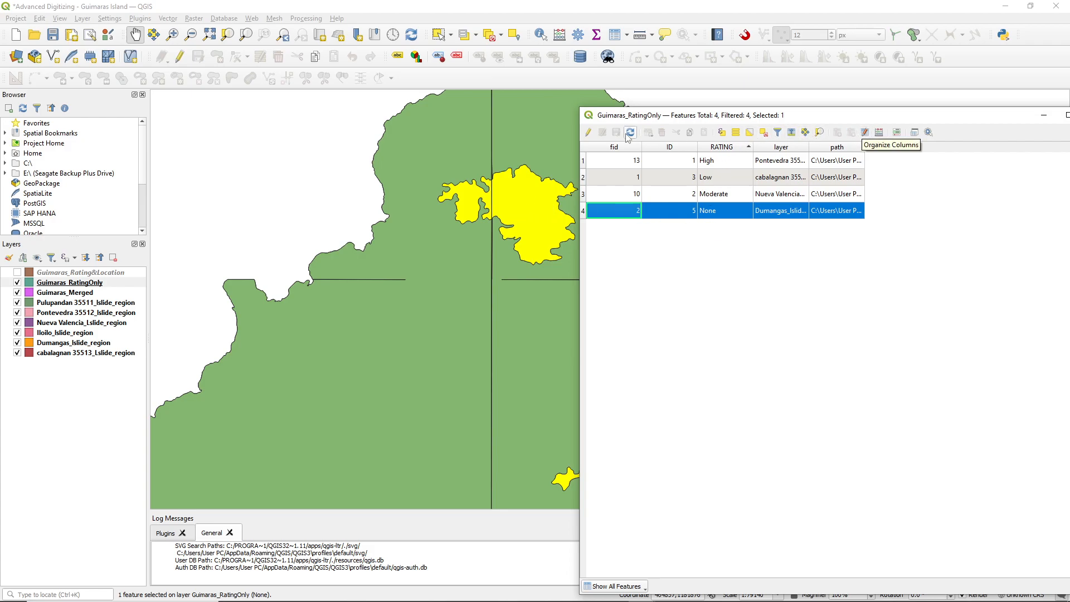
- Put the Guimaras_RatingOnly layer in edit mode and delete its layer and path fields
{"action": "left_click", "coordinate": [589, 133]}
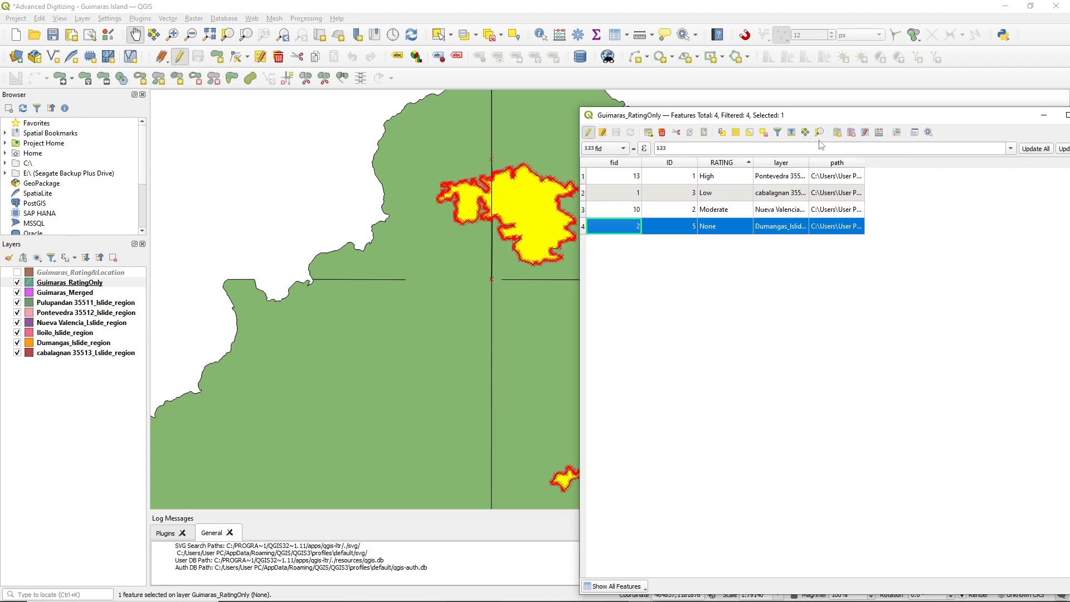
{"action": "left_click", "coordinate": [852, 133]}
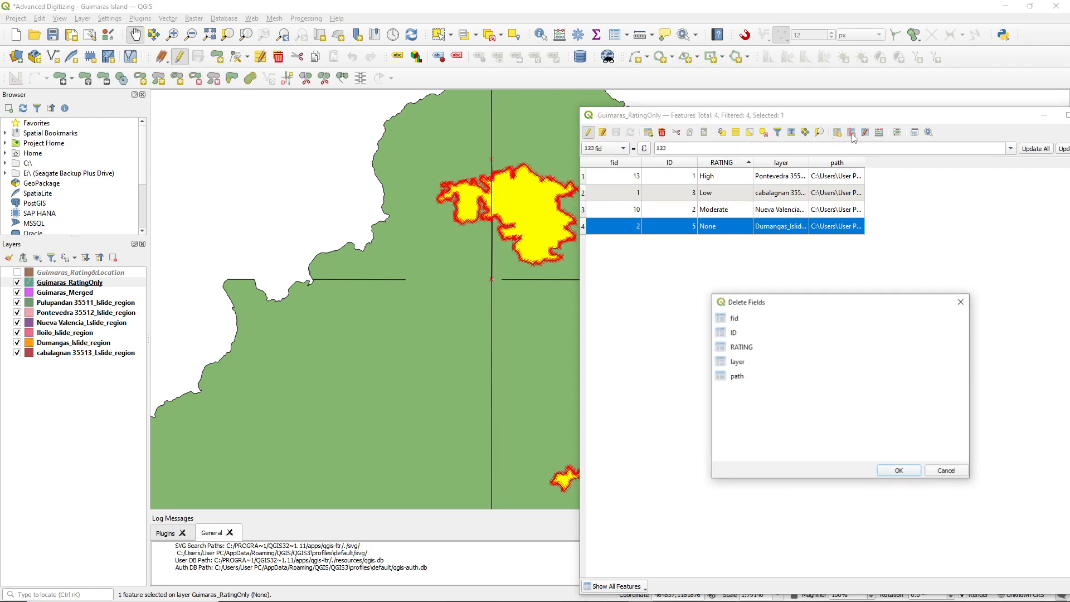
{"action": "left_click", "coordinate": [758, 362]}
{"action": "left_click", "coordinate": [749, 377], "text": "ctrl"}
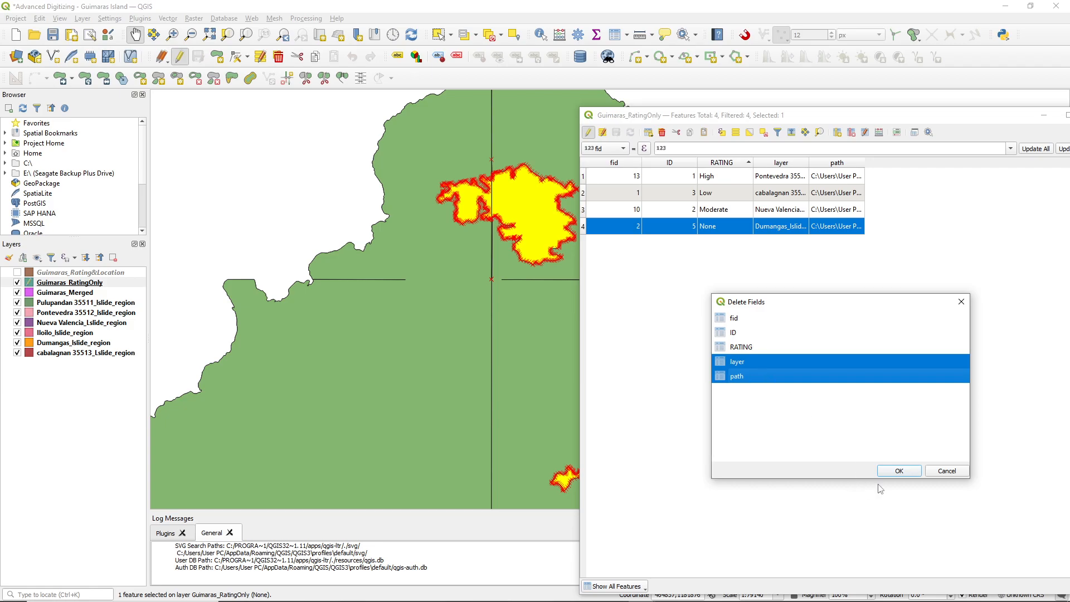
{"action": "left_click", "coordinate": [900, 472]}
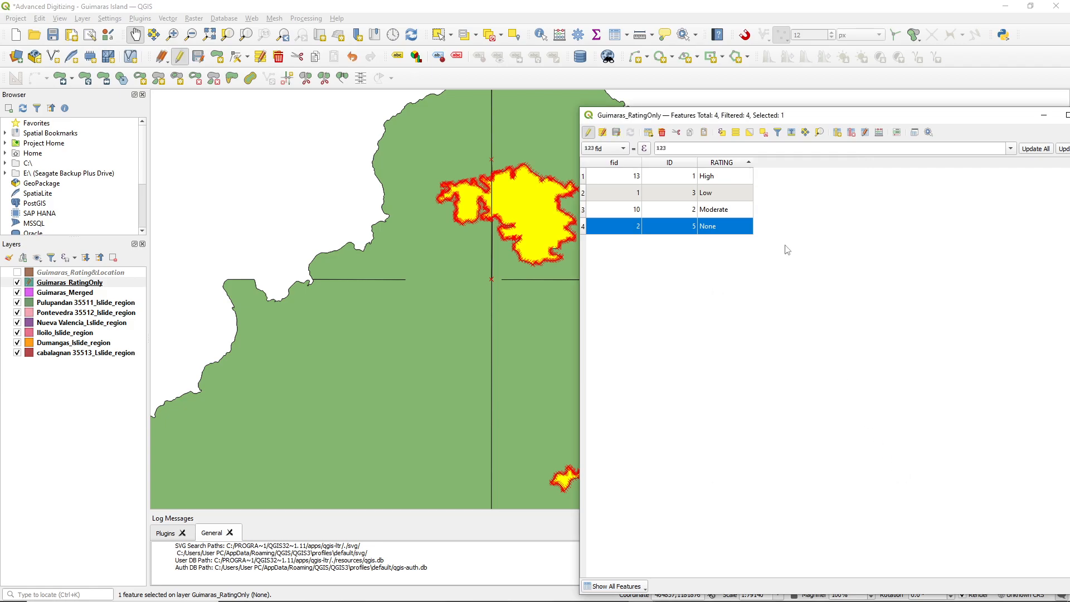
- Save the edits to Guimaras_RatingOnly, end its editing session and close the attribute table
{"action": "left_click", "coordinate": [616, 134]}
{"action": "left_click_drag", "start_coordinate": [848, 120], "coordinate": [544, 167]}
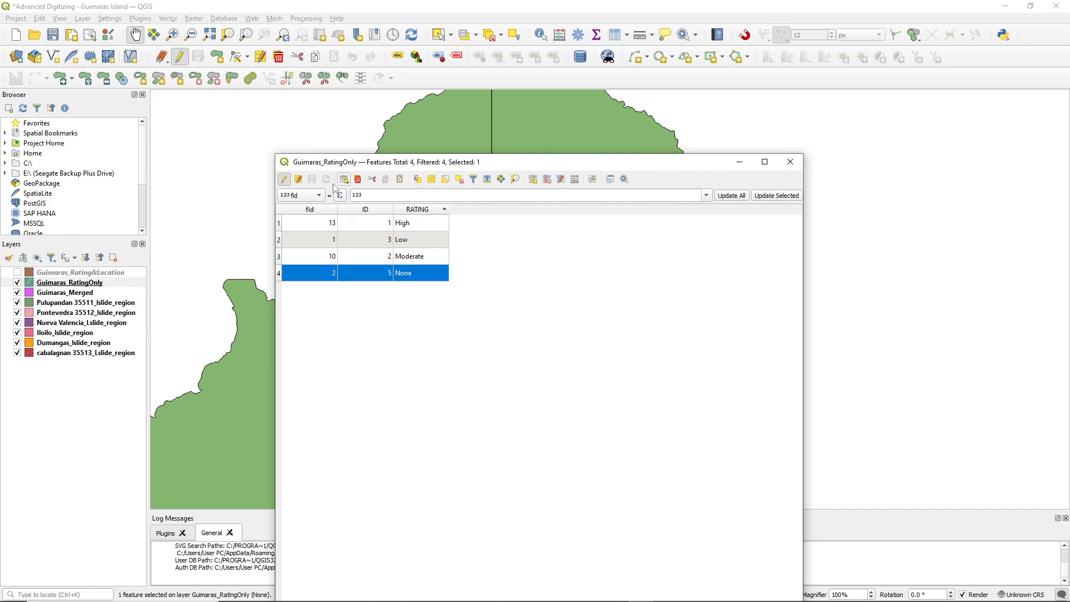
{"action": "left_click", "coordinate": [285, 179]}
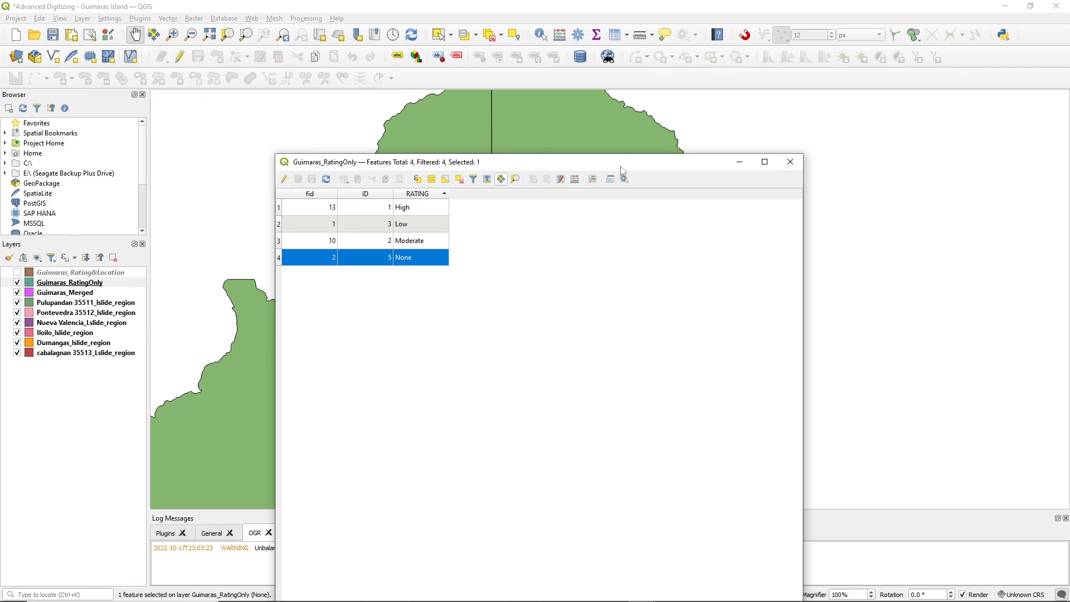
{"action": "left_click", "coordinate": [790, 162]}
- Examine the dissolved areas and follow the horizontal map sheet boundary in the southwest of the island for gaps
{"action": "scroll", "coordinate": [529, 236], "scroll_direction": "down", "scroll_amount": 1}
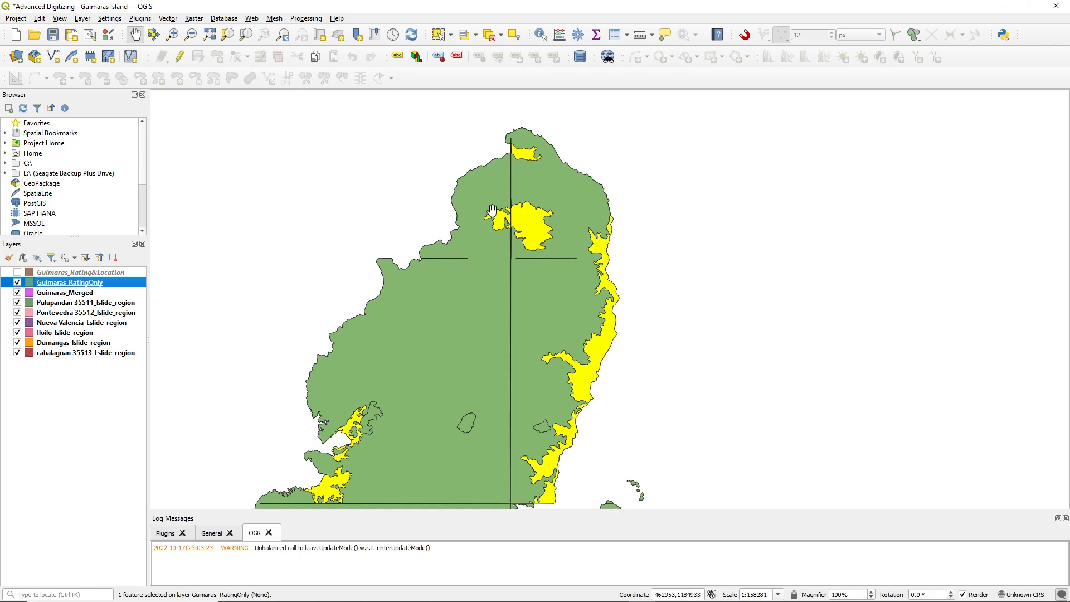
{"action": "scroll", "coordinate": [480, 253], "scroll_direction": "up", "scroll_amount": 2}
{"action": "scroll", "coordinate": [479, 245], "scroll_direction": "down", "scroll_amount": 4}
{"action": "scroll", "coordinate": [479, 242], "scroll_direction": "up", "scroll_amount": 3}
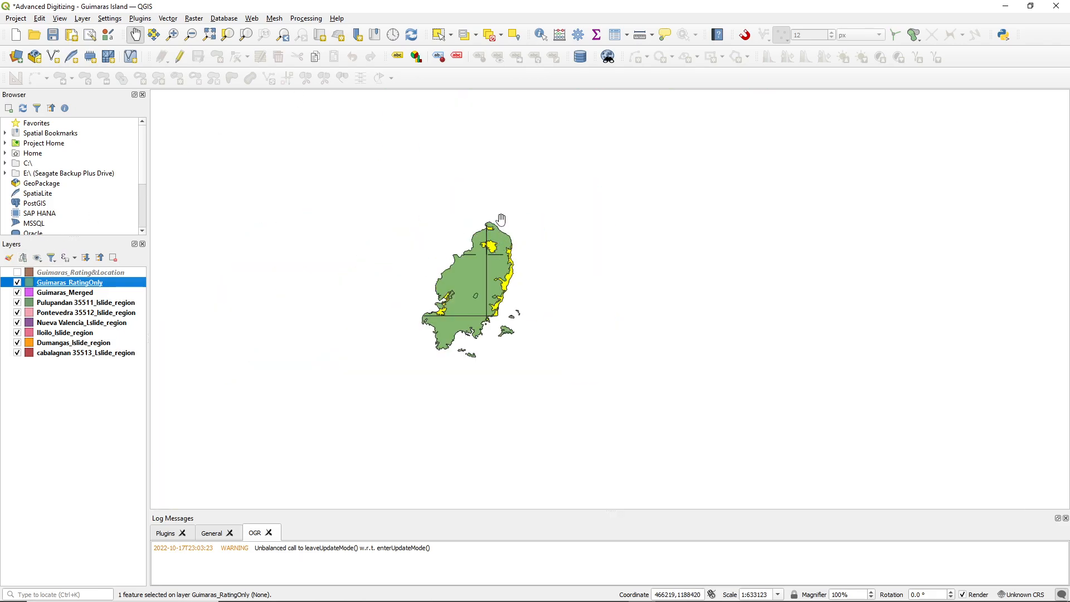
{"action": "left_click_drag", "start_coordinate": [412, 351], "coordinate": [415, 238]}
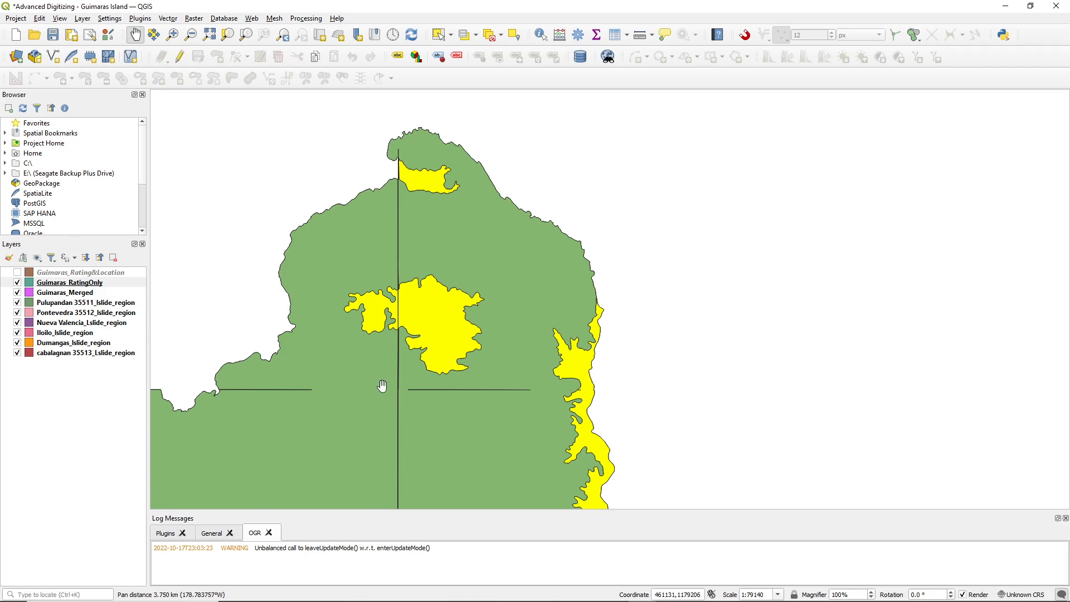
{"action": "scroll", "coordinate": [384, 386], "scroll_direction": "up", "scroll_amount": 4}
{"action": "scroll", "coordinate": [443, 355], "scroll_direction": "down", "scroll_amount": 4}
{"action": "scroll", "coordinate": [440, 328], "scroll_direction": "down", "scroll_amount": 1}
{"action": "left_click_drag", "start_coordinate": [343, 445], "coordinate": [379, 273]}
{"action": "left_click_drag", "start_coordinate": [300, 405], "coordinate": [343, 332]}
{"action": "scroll", "coordinate": [293, 349], "scroll_direction": "up", "scroll_amount": 3}
{"action": "scroll", "coordinate": [206, 287], "scroll_direction": "up", "scroll_amount": 2}
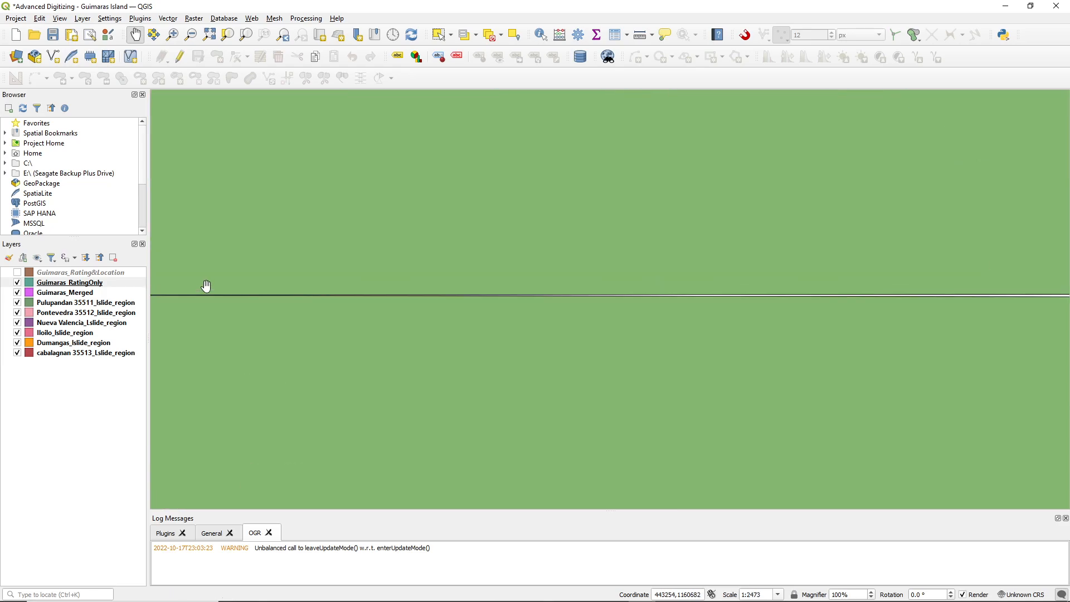
{"action": "scroll", "coordinate": [207, 287], "scroll_direction": "up", "scroll_amount": 2}
{"action": "left_click_drag", "start_coordinate": [268, 320], "coordinate": [610, 312]}
{"action": "left_click_drag", "start_coordinate": [353, 306], "coordinate": [740, 308]}
{"action": "scroll", "coordinate": [455, 311], "scroll_direction": "up", "scroll_amount": 2}
{"action": "scroll", "coordinate": [401, 309], "scroll_direction": "down", "scroll_amount": 7}
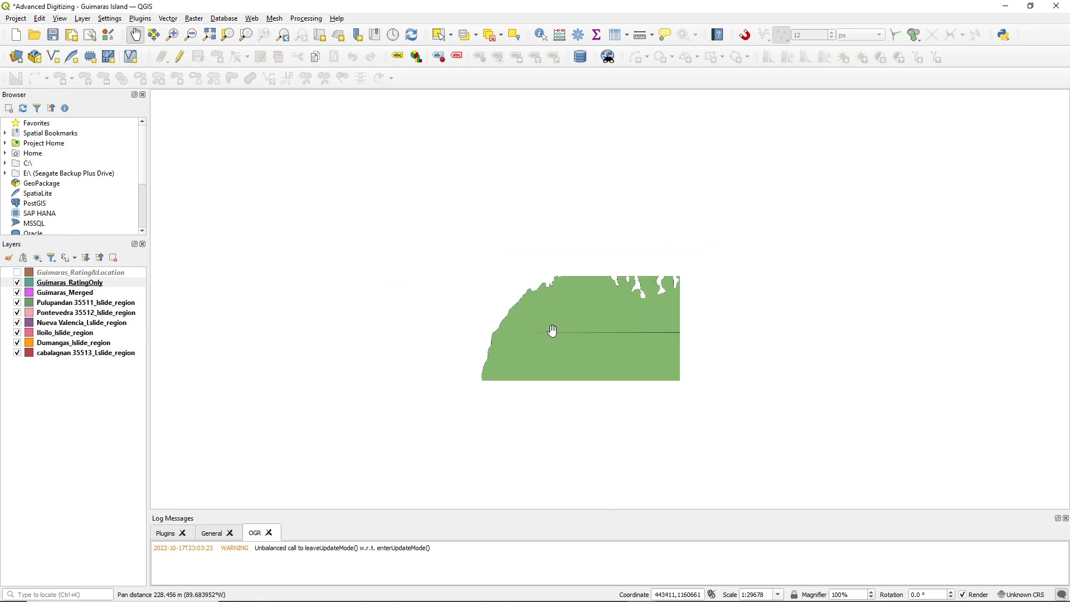
- Examine the northern sheet junction and the vertical gap running through the selected None area in the Guimaras_RatingOnly layer
{"action": "left_click_drag", "start_coordinate": [684, 261], "coordinate": [327, 331]}
{"action": "mouse_move", "coordinate": [516, 262]}
{"action": "left_mouse_down"}
{"action": "mouse_move", "coordinate": [472, 295]}
{"action": "mouse_move", "coordinate": [188, 397]}
{"action": "left_mouse_up"}
{"action": "left_click_drag", "start_coordinate": [626, 224], "coordinate": [327, 389]}
{"action": "scroll", "coordinate": [659, 297], "scroll_direction": "down", "scroll_amount": 2}
{"action": "left_click_drag", "start_coordinate": [660, 224], "coordinate": [550, 349]}
{"action": "scroll", "coordinate": [620, 195], "scroll_direction": "up", "scroll_amount": 3}
{"action": "scroll", "coordinate": [495, 202], "scroll_direction": "up", "scroll_amount": 3}
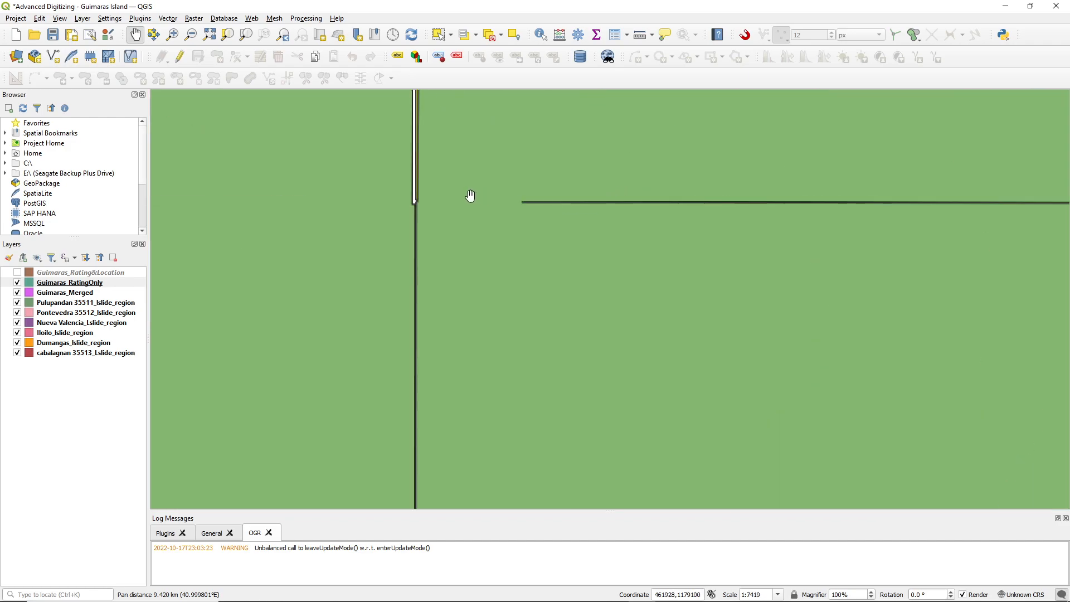
{"action": "left_click_drag", "start_coordinate": [356, 230], "coordinate": [406, 359]}
{"action": "scroll", "coordinate": [407, 352], "scroll_direction": "down", "scroll_amount": 4}
{"action": "scroll", "coordinate": [405, 280], "scroll_direction": "down", "scroll_amount": 2}
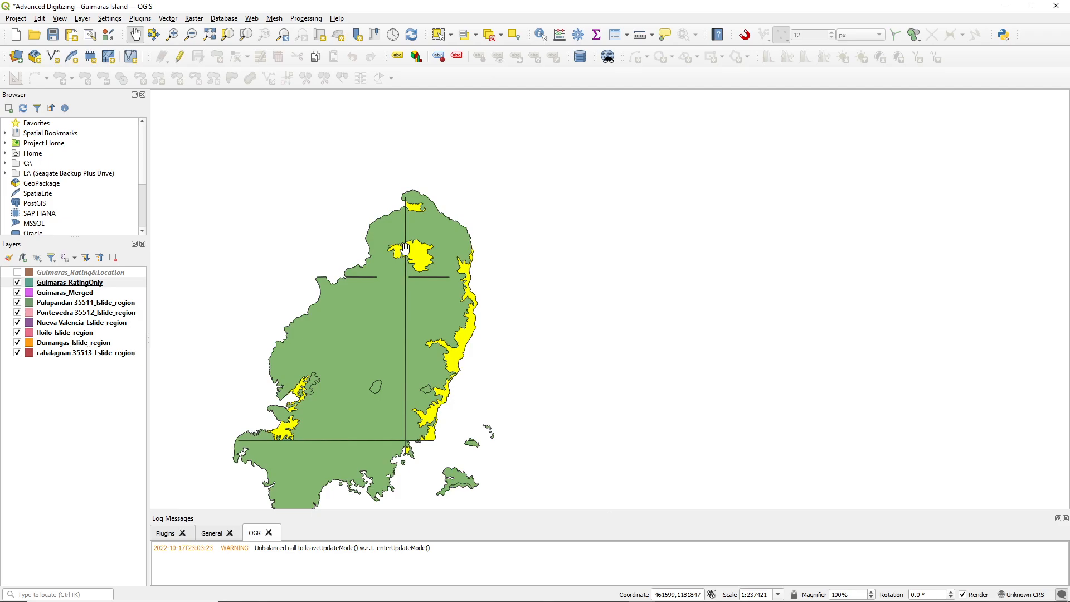
{"action": "scroll", "coordinate": [407, 234], "scroll_direction": "up", "scroll_amount": 4}
{"action": "scroll", "coordinate": [411, 199], "scroll_direction": "up", "scroll_amount": 1}
{"action": "left_click_drag", "start_coordinate": [410, 198], "coordinate": [438, 227]}
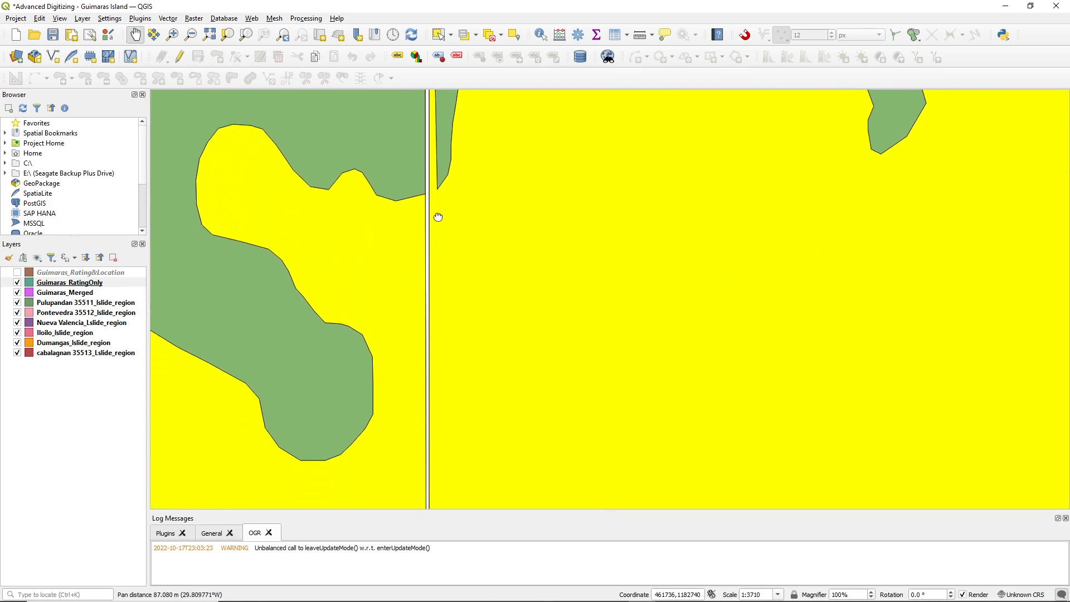
{"action": "scroll", "coordinate": [483, 352], "scroll_direction": "down", "scroll_amount": 3}
{"action": "scroll", "coordinate": [482, 352], "scroll_direction": "up", "scroll_amount": 3}
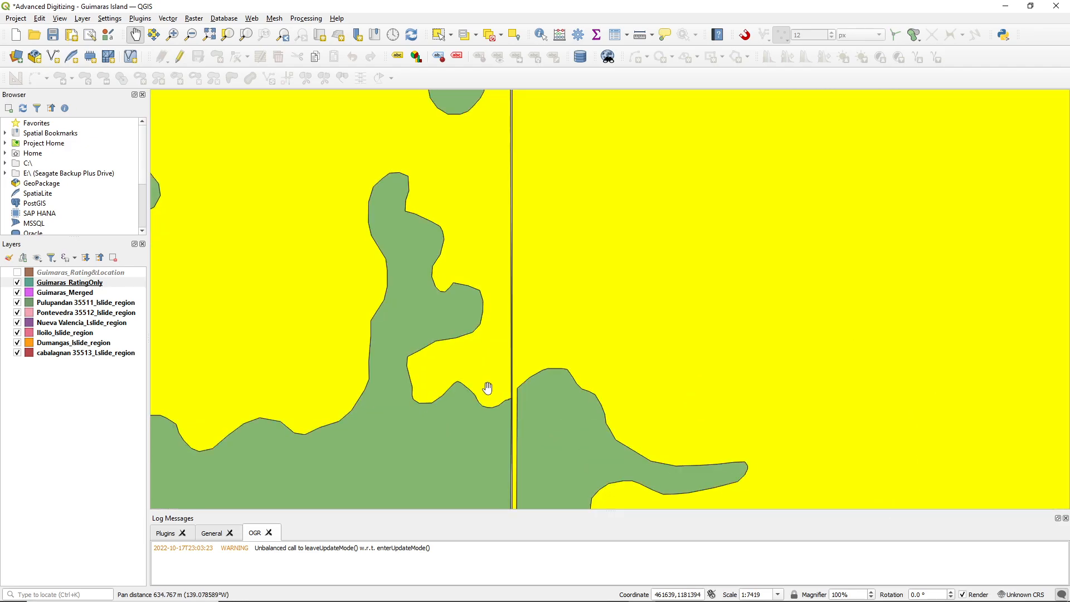
{"action": "left_click_drag", "start_coordinate": [546, 392], "coordinate": [554, 281]}
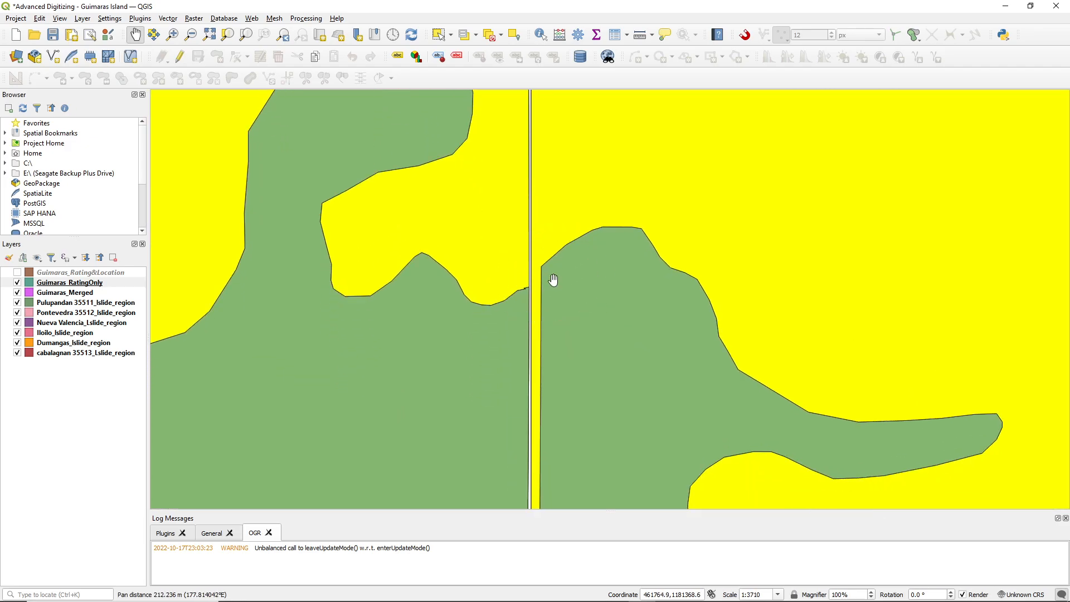
- Try moving the two coincident boundary vertices beside the gap in Guimaras_RatingOnly separately with the Vertex Tool, and undo both moves
{"action": "left_click", "coordinate": [179, 56]}
{"action": "left_click", "coordinate": [232, 58]}
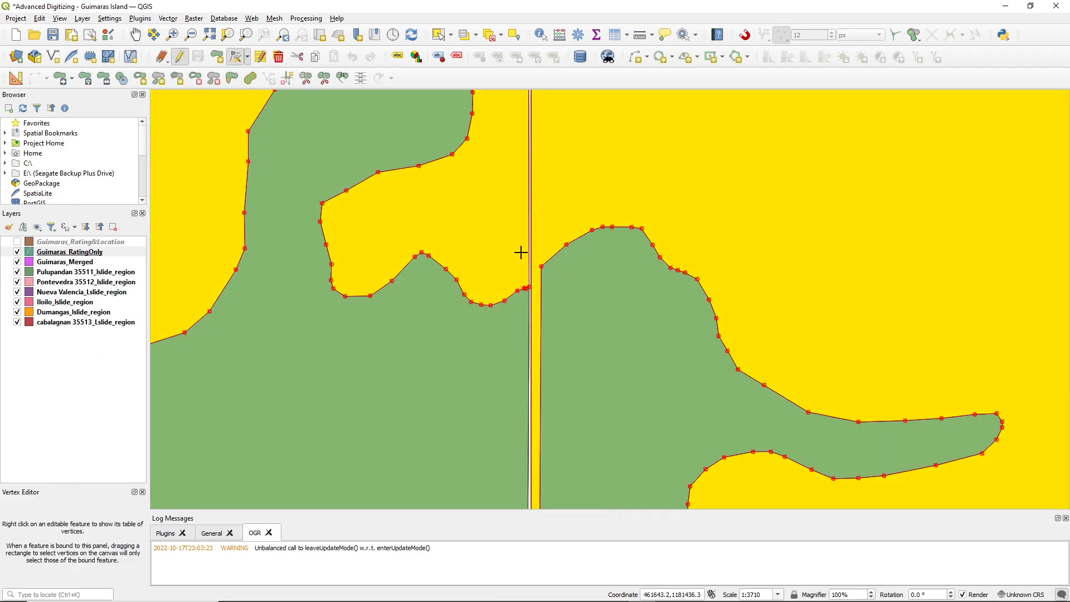
{"action": "scroll", "coordinate": [560, 249], "scroll_direction": "up", "scroll_amount": 1}
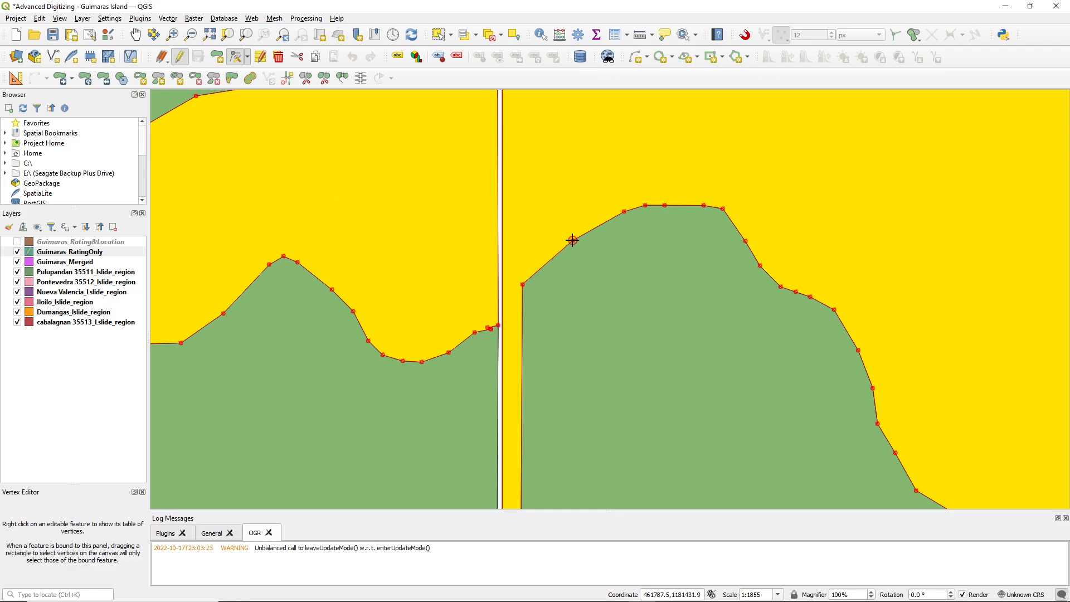
{"action": "left_click", "coordinate": [572, 240]}
{"action": "left_click", "coordinate": [545, 177]}
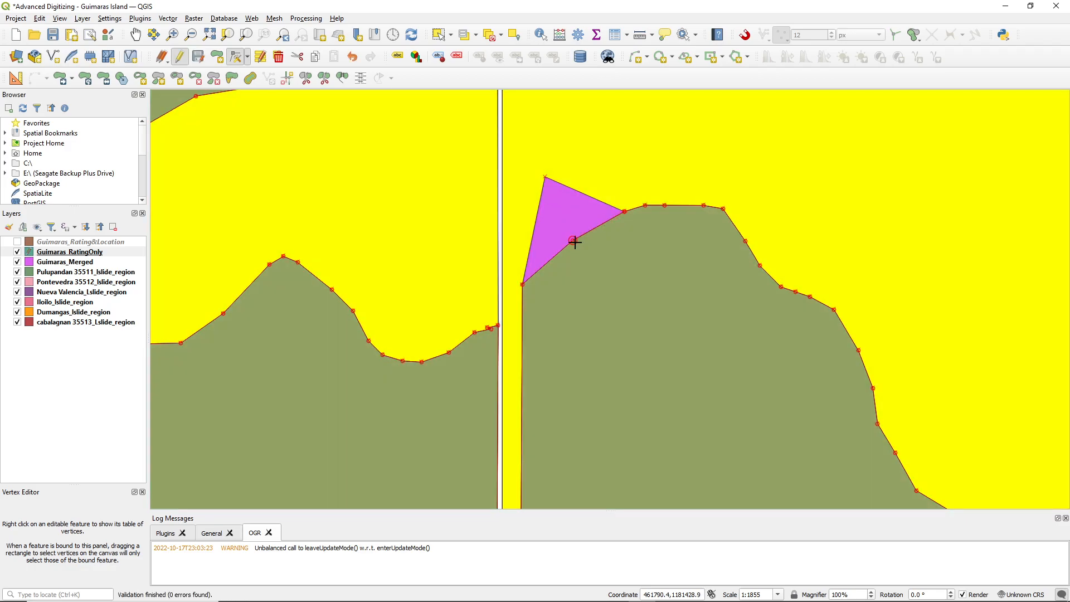
{"action": "left_click", "coordinate": [572, 240]}
{"action": "left_click", "coordinate": [612, 289]}
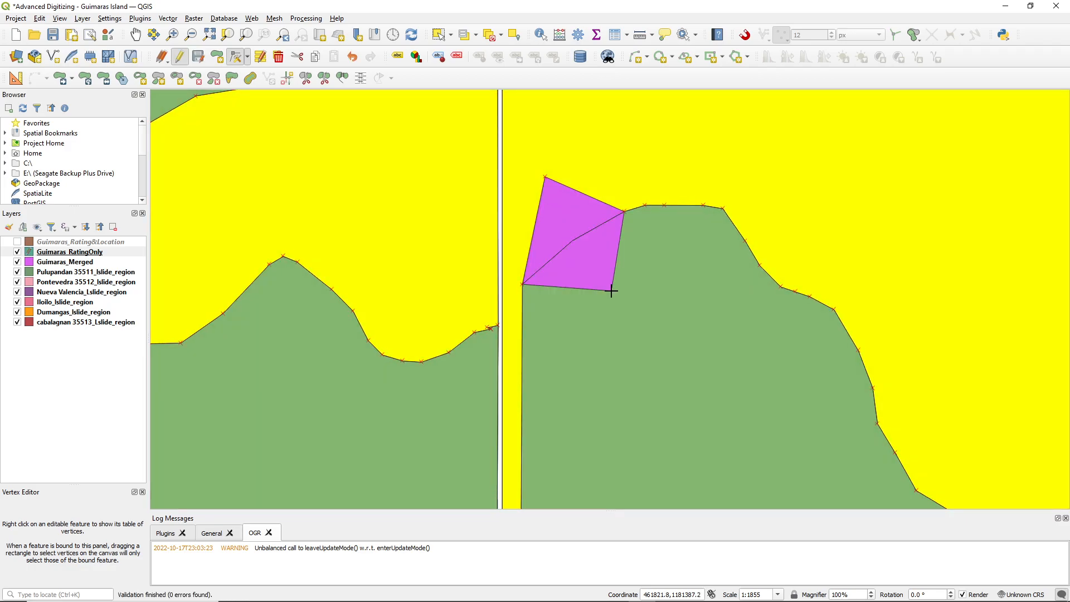
{"action": "key", "text": "ctrl+z"}
{"action": "key", "text": "ctrl+z"}
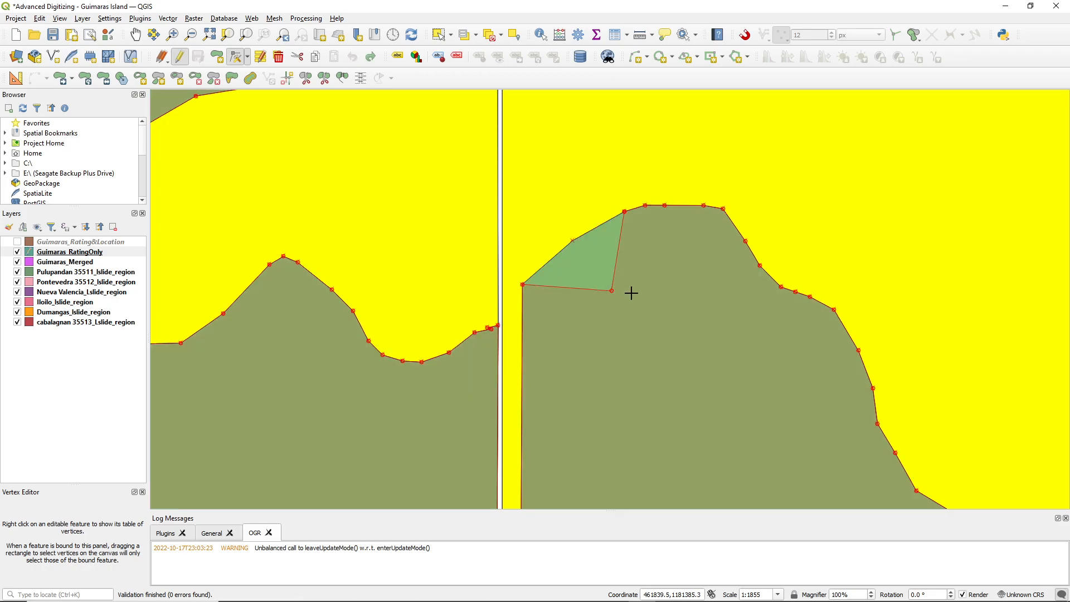
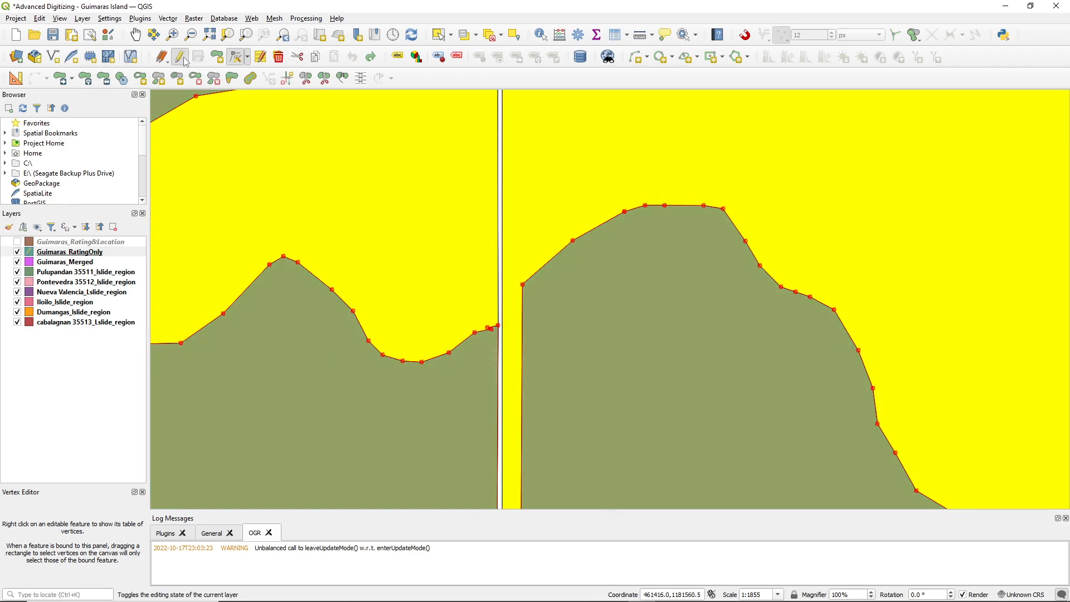
- Stop editing Guimaras_RatingOnly, hide it and make Guimaras_Merged the active layer
{"action": "left_click", "coordinate": [180, 57]}
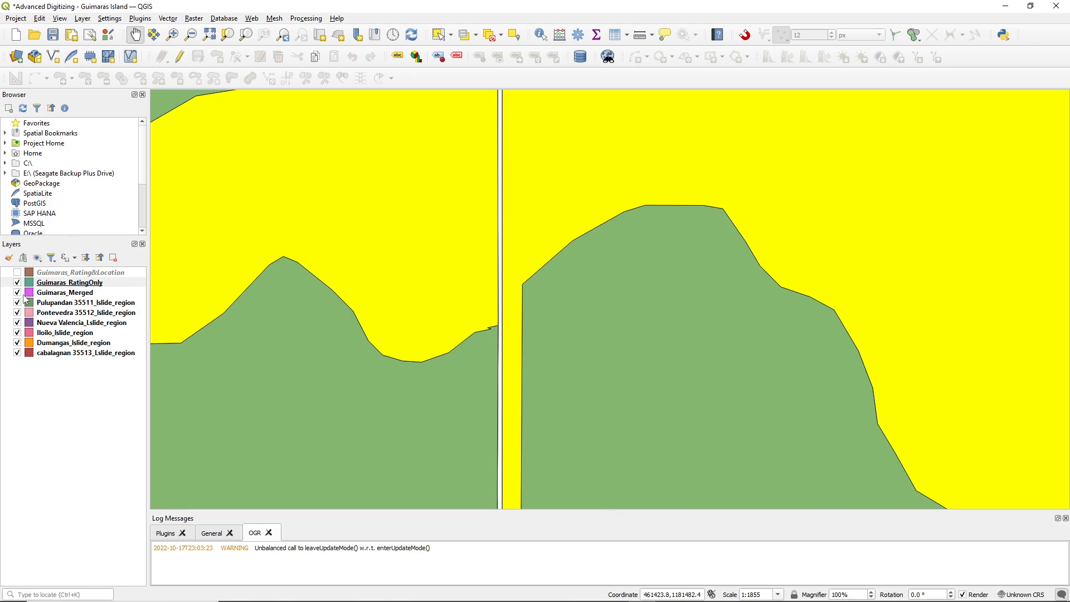
{"action": "left_click", "coordinate": [84, 294]}
{"action": "left_click", "coordinate": [17, 282]}
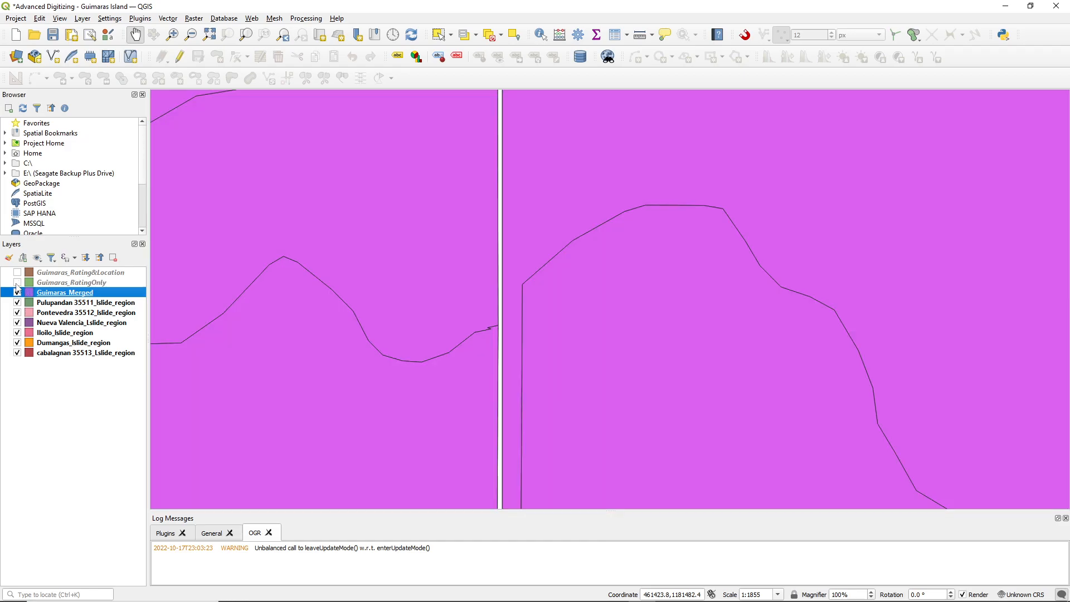
- Examine the horizontal and vertical sheet boundaries of Guimaras_Merged around the northern junction
{"action": "scroll", "coordinate": [426, 238], "scroll_direction": "down", "scroll_amount": 3}
{"action": "scroll", "coordinate": [426, 238], "scroll_direction": "down", "scroll_amount": 1}
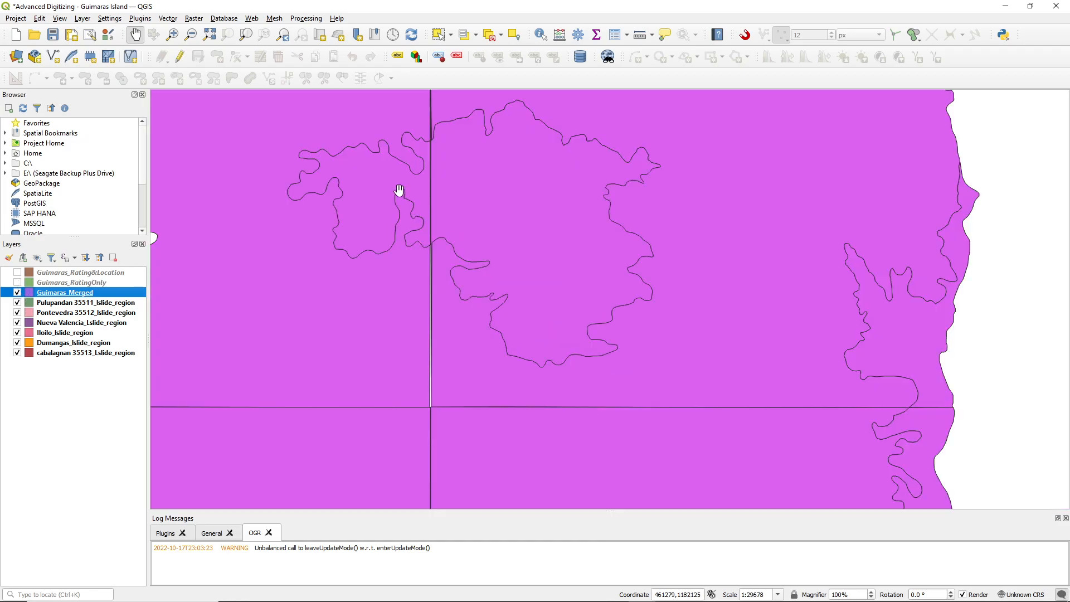
{"action": "left_click_drag", "start_coordinate": [400, 191], "coordinate": [547, 273]}
{"action": "left_click_drag", "start_coordinate": [347, 375], "coordinate": [396, 209]}
{"action": "scroll", "coordinate": [352, 245], "scroll_direction": "down", "scroll_amount": 3}
{"action": "scroll", "coordinate": [341, 245], "scroll_direction": "up", "scroll_amount": 3}
{"action": "left_click_drag", "start_coordinate": [346, 244], "coordinate": [378, 231]}
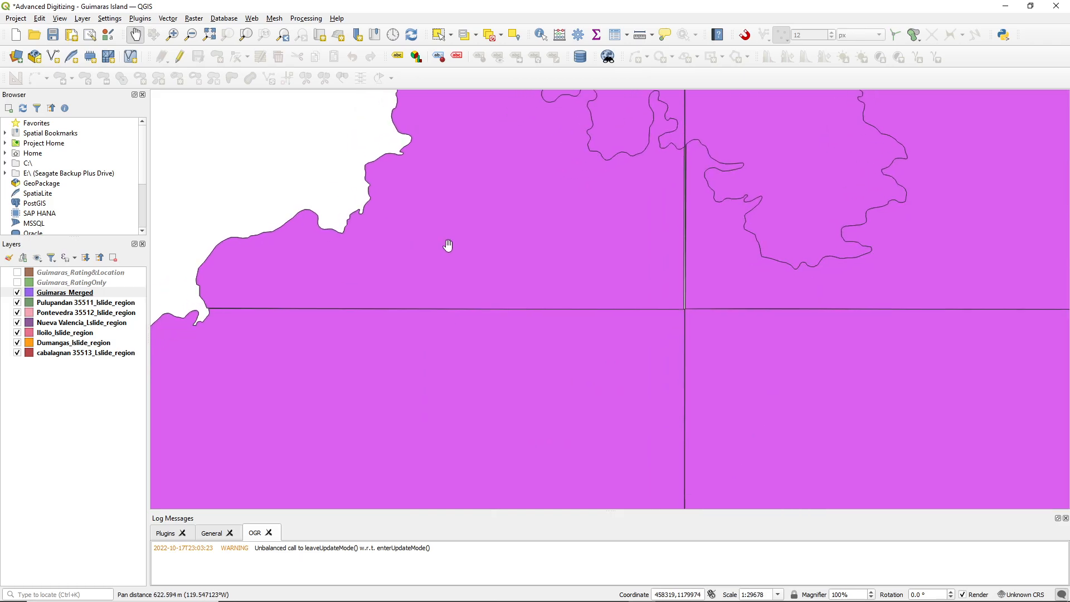
{"action": "left_click_drag", "start_coordinate": [661, 258], "coordinate": [609, 299]}
{"action": "scroll", "coordinate": [435, 302], "scroll_direction": "down", "scroll_amount": 1}
{"action": "scroll", "coordinate": [476, 315], "scroll_direction": "up", "scroll_amount": 1}
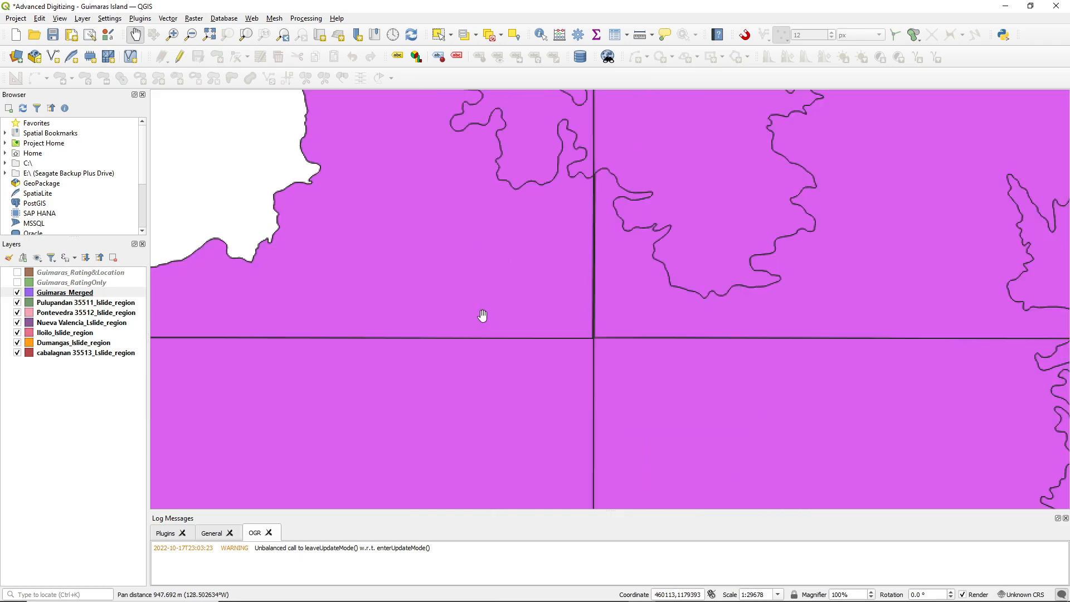
- Start editing Guimaras_Merged with the Vertex Tool at the northern junction where the map sheets meet
{"action": "scroll", "coordinate": [479, 315], "scroll_direction": "up", "scroll_amount": 1}
{"action": "left_click", "coordinate": [180, 56]}
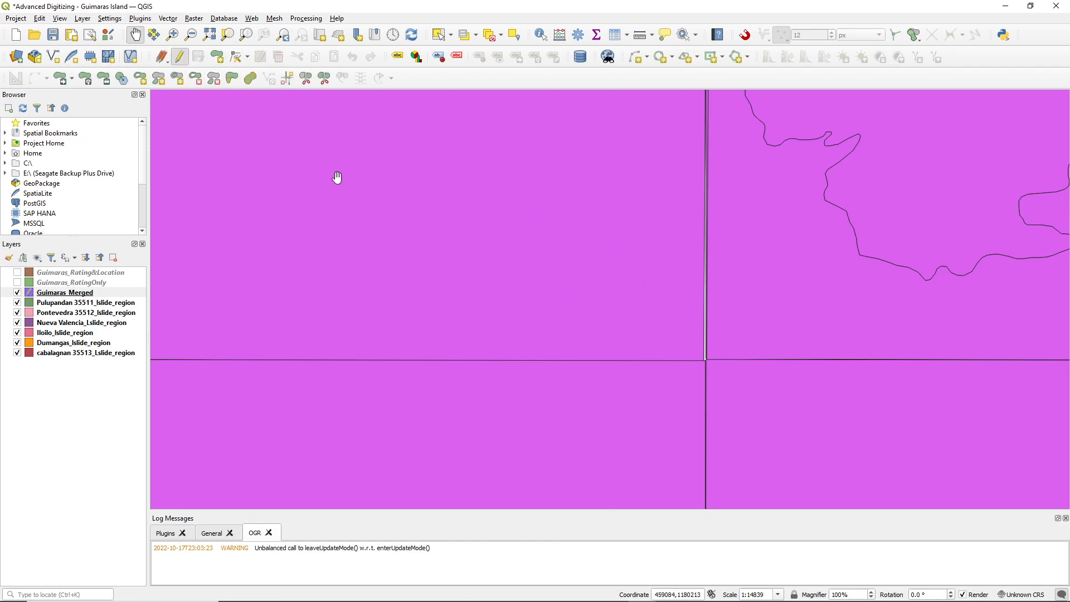
{"action": "left_click", "coordinate": [236, 57]}
{"action": "scroll", "coordinate": [702, 358], "scroll_direction": "up", "scroll_amount": 4}
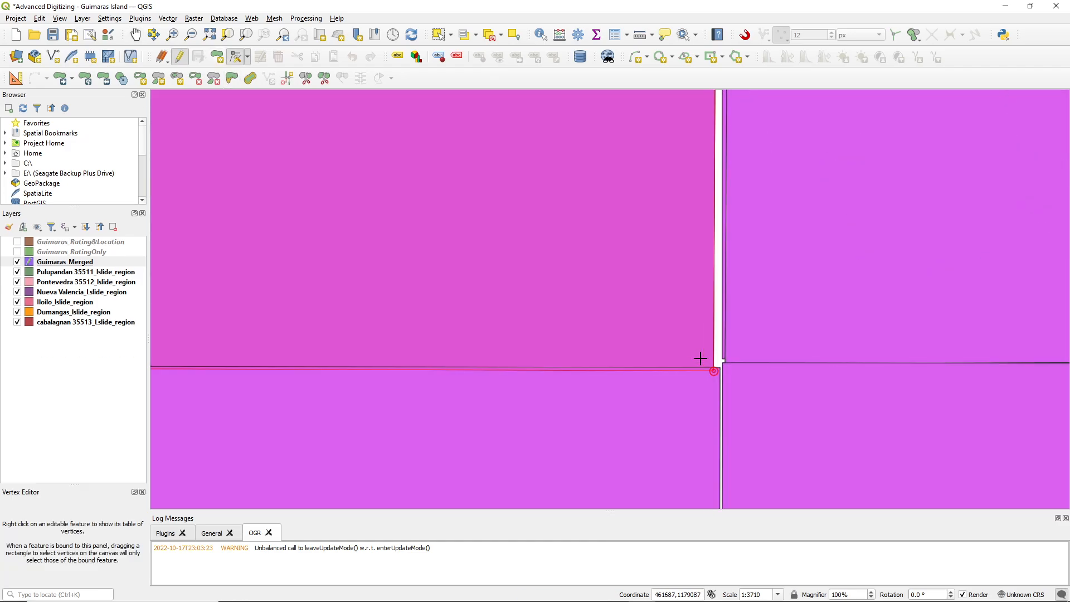
{"action": "scroll", "coordinate": [718, 339], "scroll_direction": "up", "scroll_amount": 1}
{"action": "left_click_drag", "start_coordinate": [706, 312], "coordinate": [619, 224]}
- Try to move the upper-left sheet's corner vertex onto the corner of the sheet below it
{"action": "left_click", "coordinate": [540, 244]}
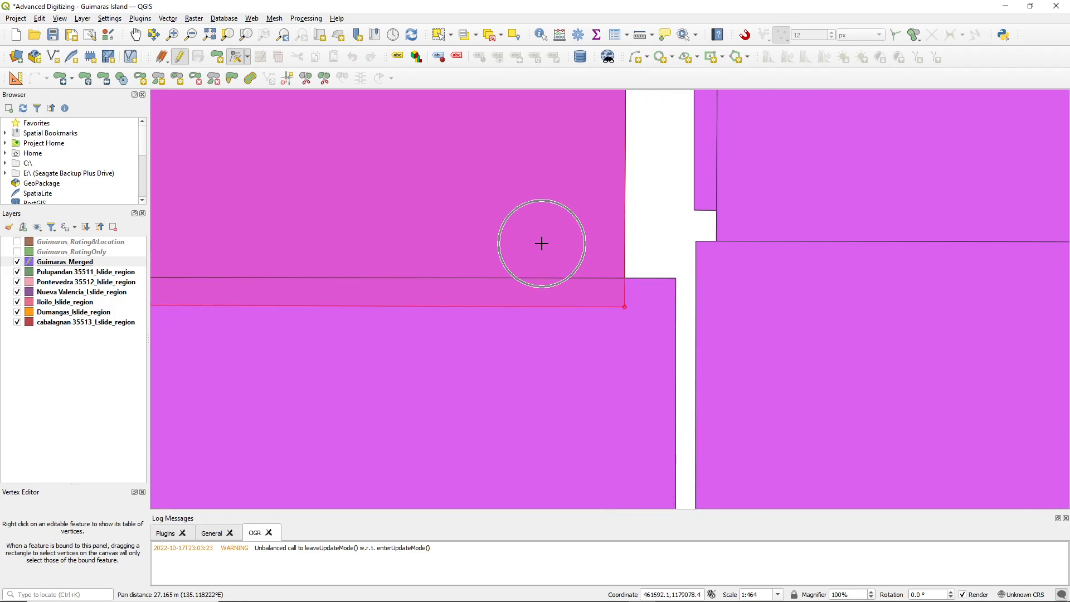
{"action": "left_click", "coordinate": [628, 350]}
{"action": "left_click", "coordinate": [586, 247]}
{"action": "left_click", "coordinate": [586, 248]}
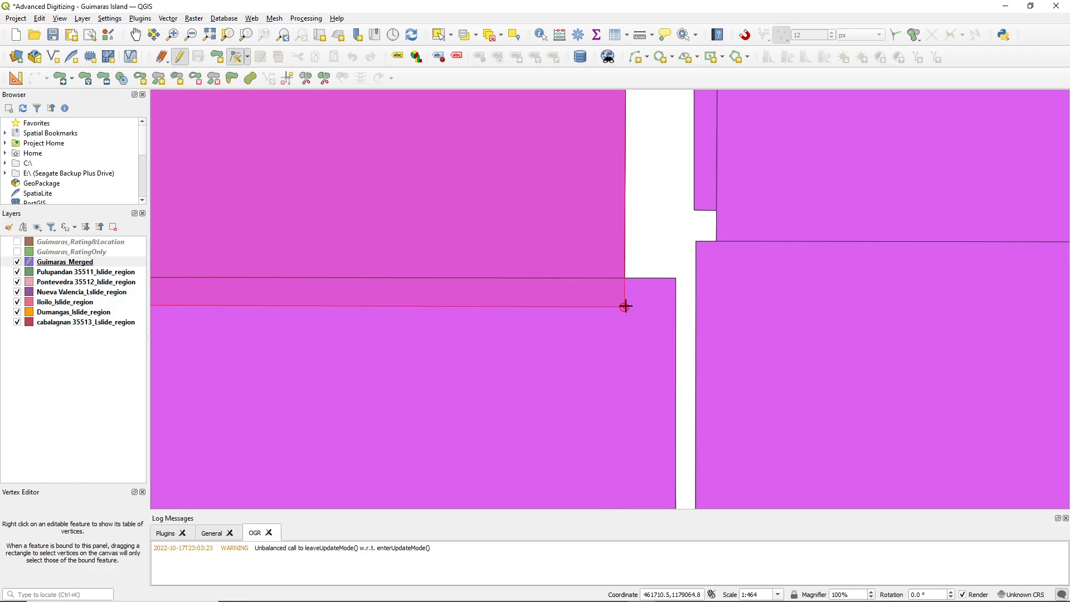
{"action": "left_click", "coordinate": [624, 306]}
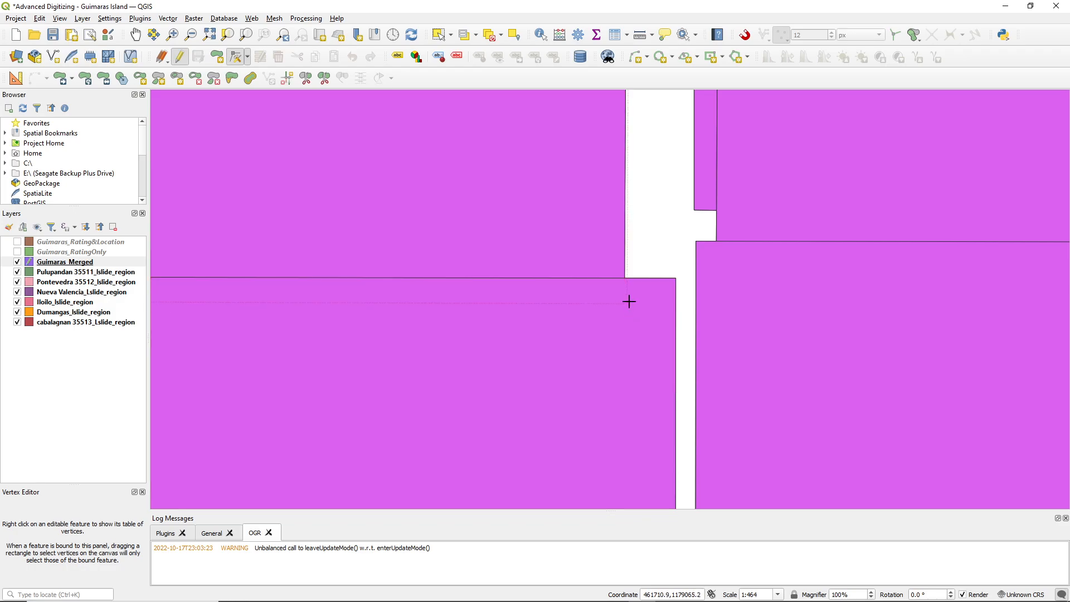
{"action": "left_click", "coordinate": [671, 280]}
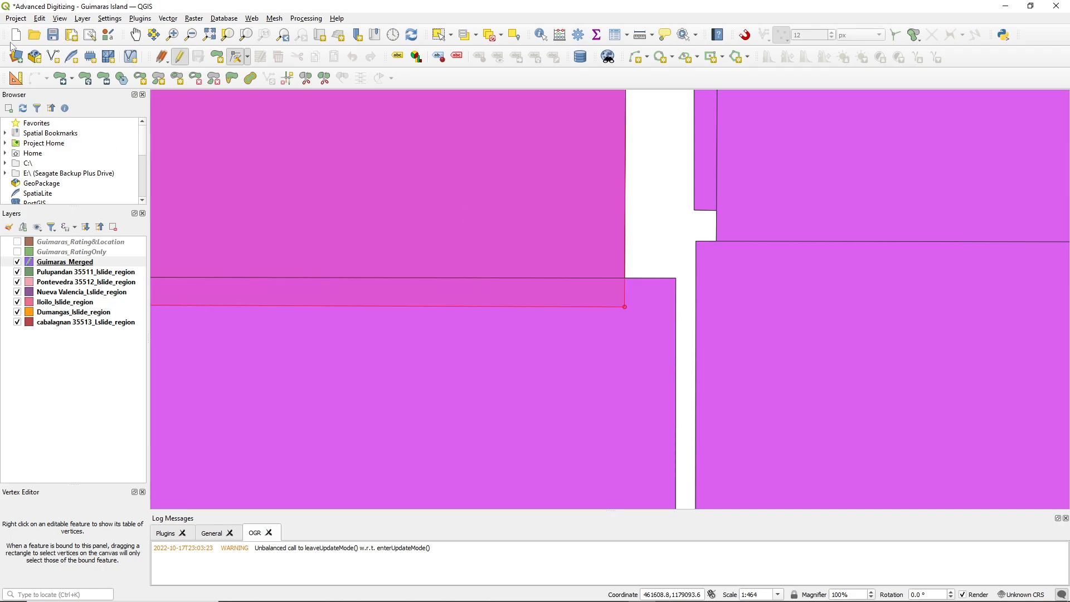
- Enable project snapping with Advanced Configuration and turn on vertex snapping for Guimaras_Rating&Location, Guimaras_RatingOnly and Guimaras_Merged
{"action": "left_click", "coordinate": [17, 20]}
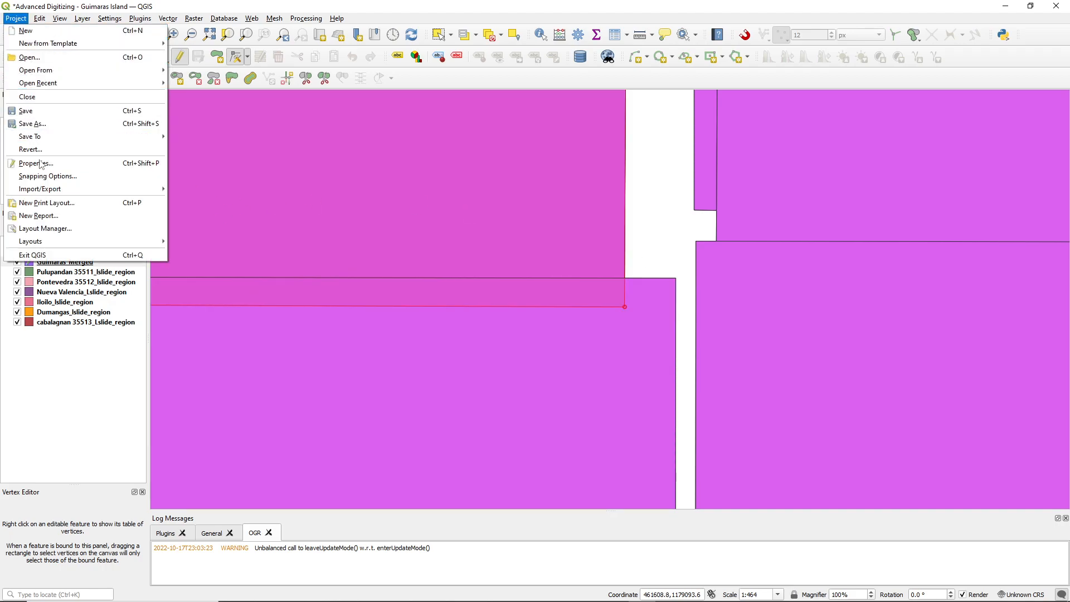
{"action": "left_click", "coordinate": [48, 176]}
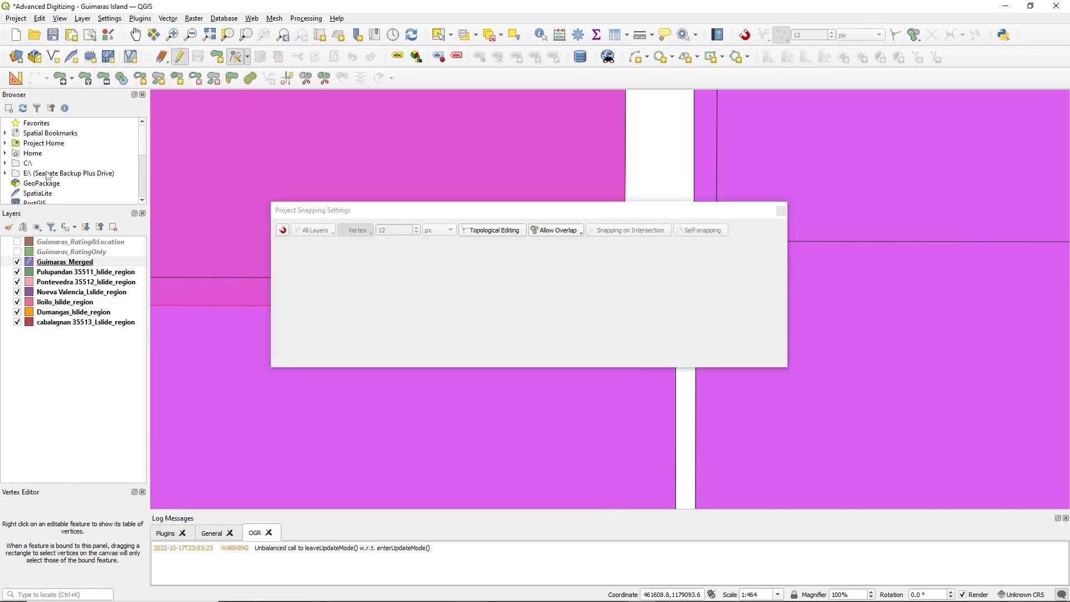
{"action": "left_click", "coordinate": [283, 231]}
{"action": "left_click", "coordinate": [323, 231]}
{"action": "left_click", "coordinate": [319, 269]}
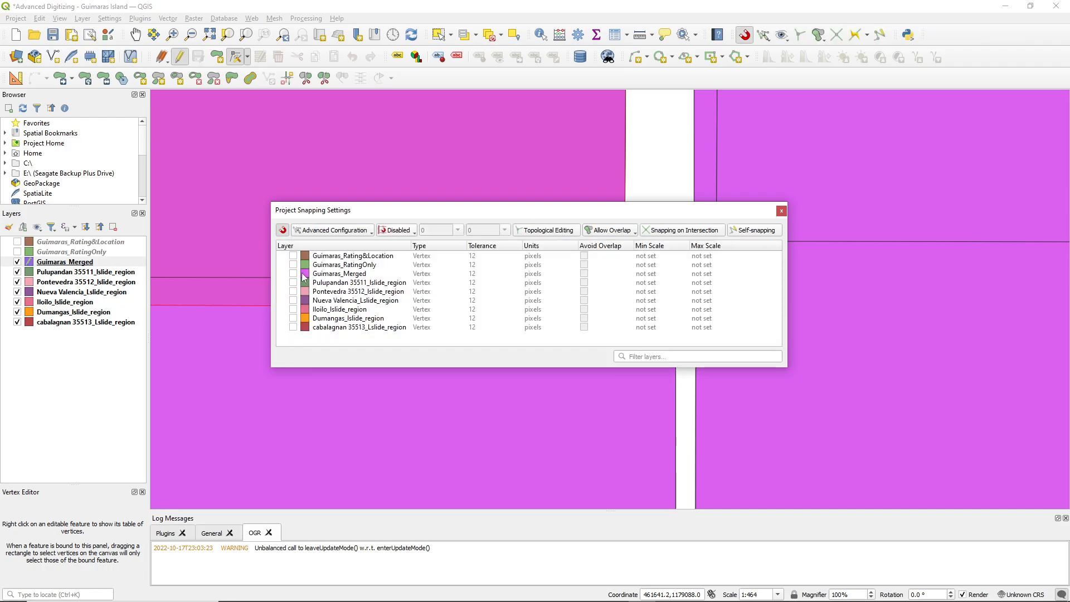
{"action": "left_click", "coordinate": [294, 256]}
{"action": "left_click", "coordinate": [294, 265]}
{"action": "left_click", "coordinate": [295, 273]}
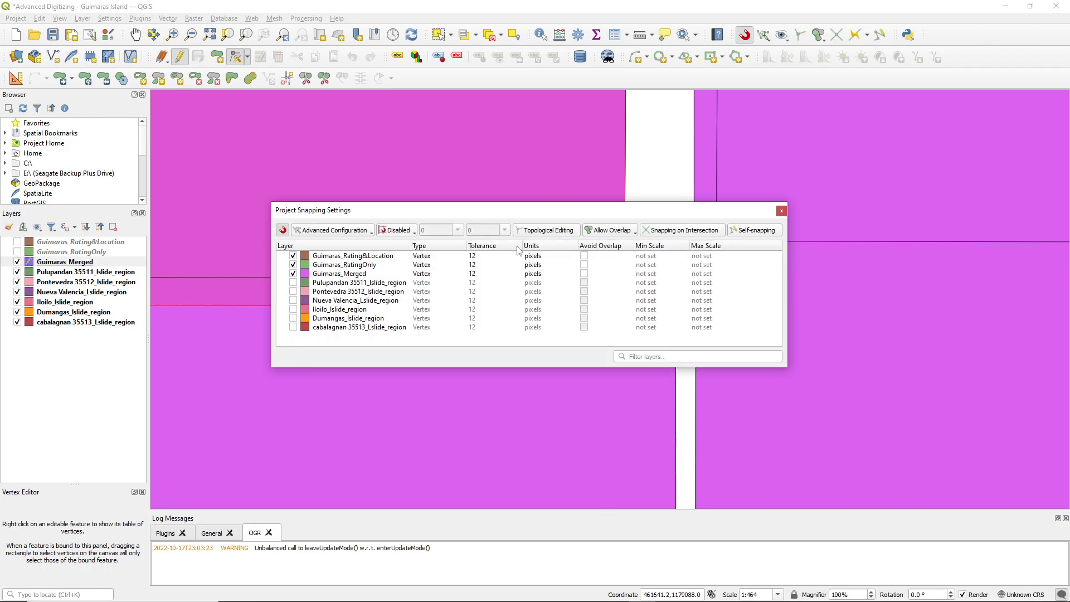
- Enable Snapping on Intersection and Self-snapping, and close the project snapping settings
{"action": "left_click", "coordinate": [624, 233]}
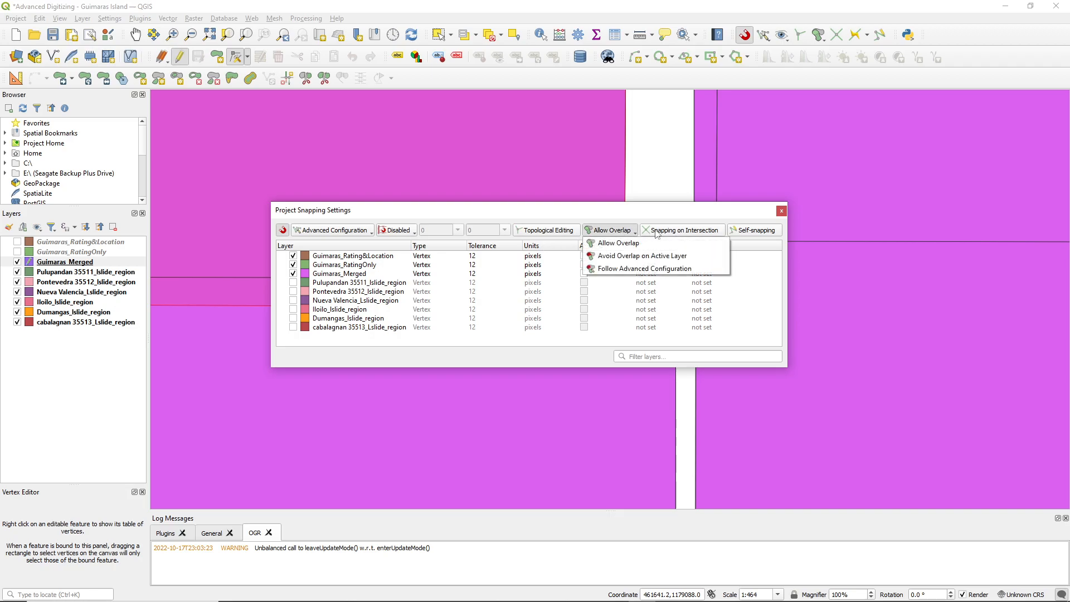
{"action": "left_click", "coordinate": [666, 232]}
{"action": "left_click", "coordinate": [747, 231]}
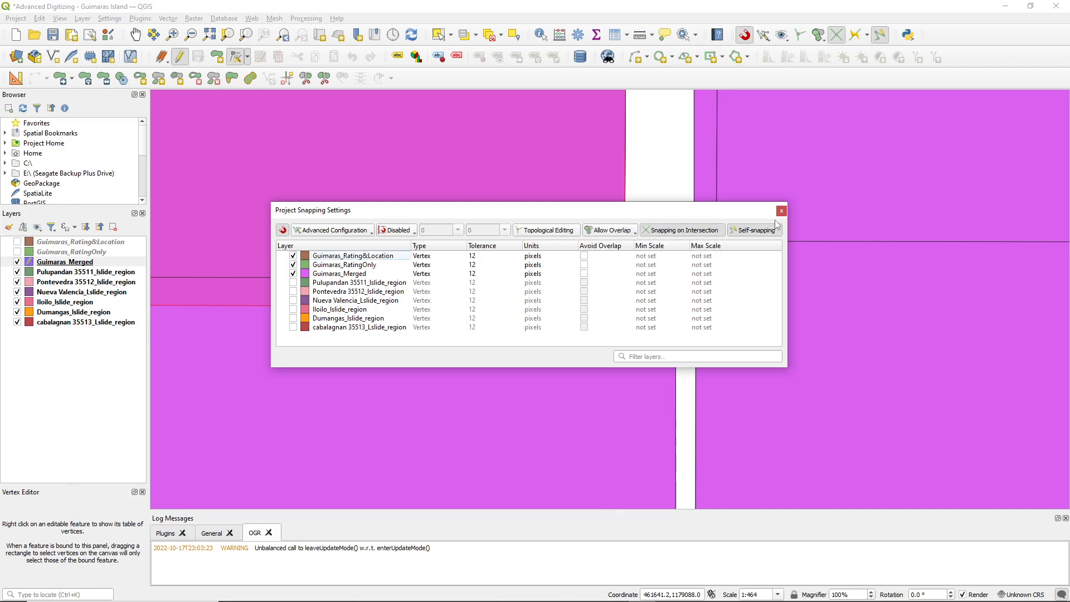
{"action": "left_click", "coordinate": [781, 211]}
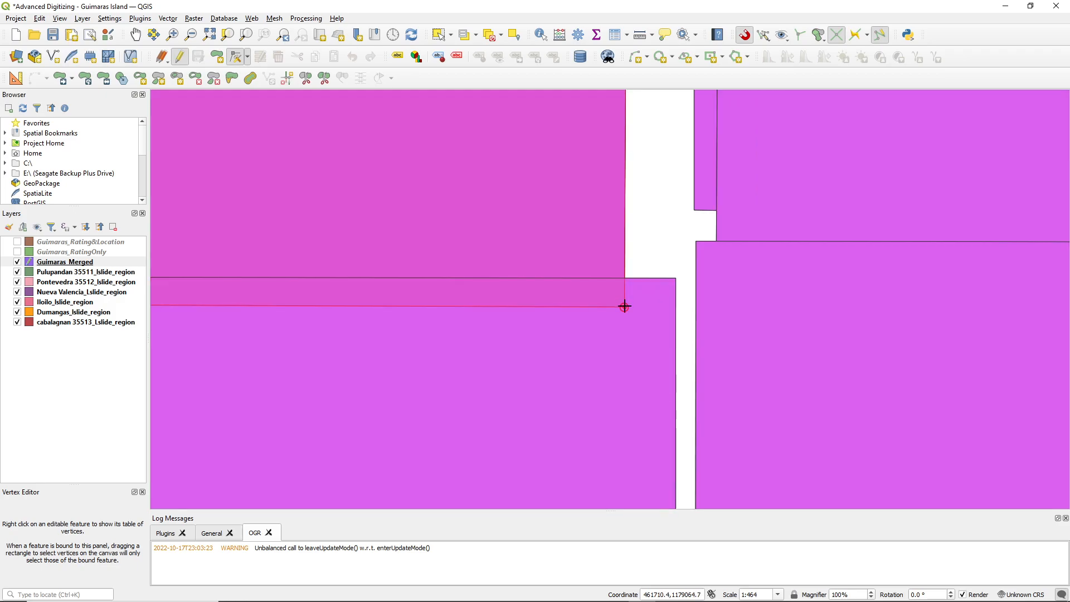
- Snap the upper-left sheet's overlapping corner vertex onto the corner of the sheet below it and inspect the join up close
{"action": "left_click", "coordinate": [624, 306]}
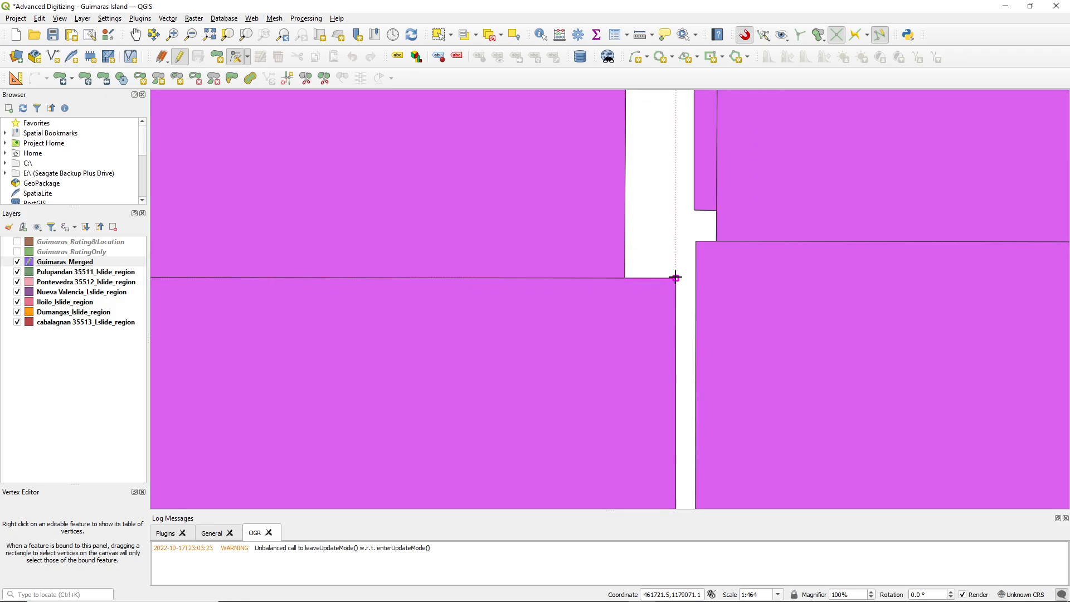
{"action": "left_click", "coordinate": [675, 277]}
{"action": "scroll", "coordinate": [676, 277], "scroll_direction": "up", "scroll_amount": 8}
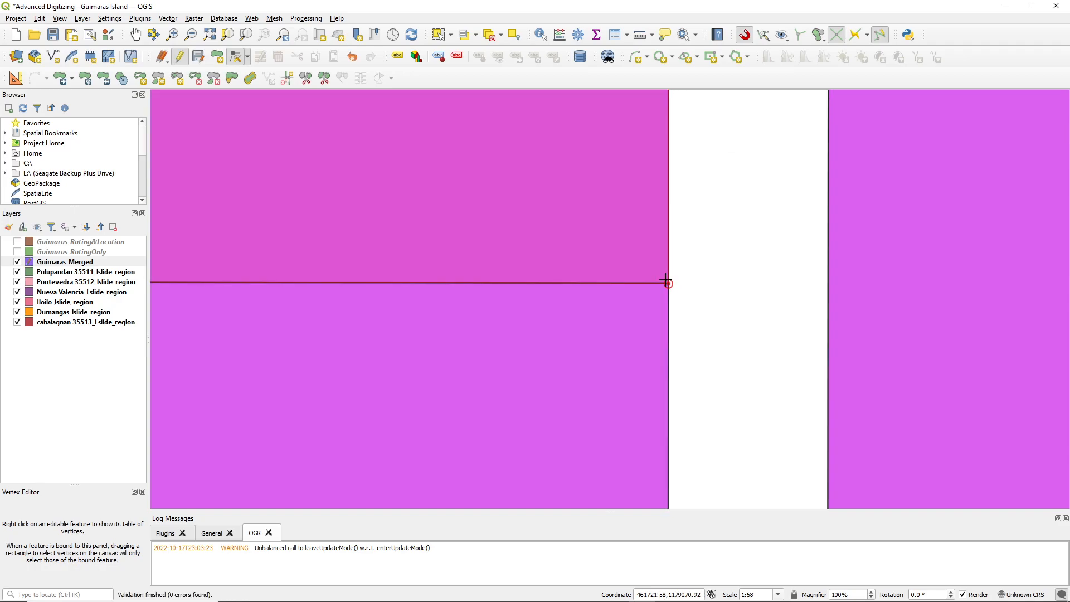
{"action": "scroll", "coordinate": [673, 290], "scroll_direction": "up", "scroll_amount": 5}
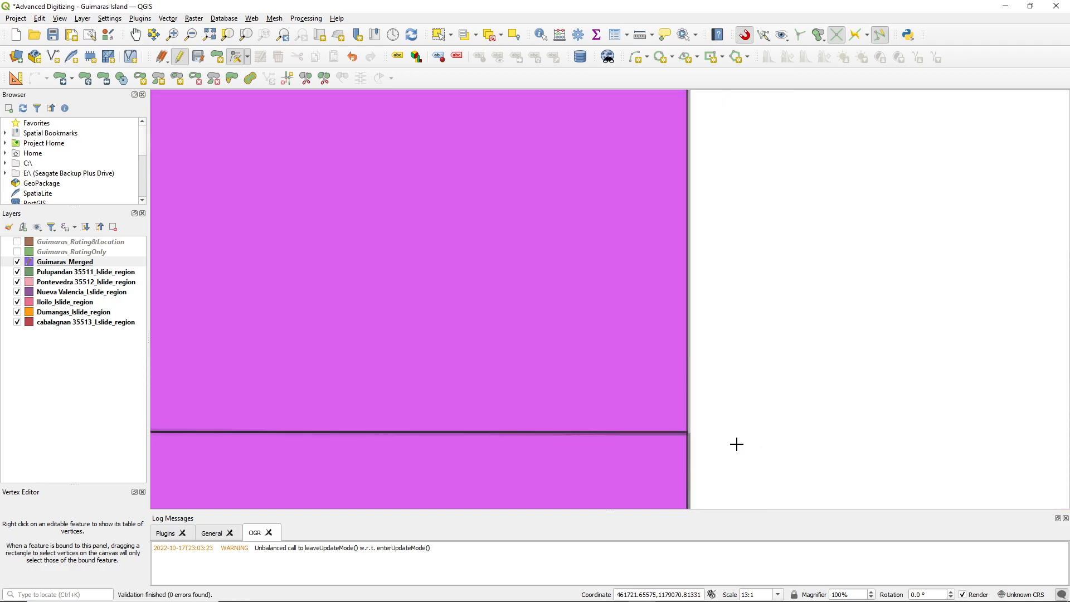
{"action": "scroll", "coordinate": [668, 441], "scroll_direction": "up", "scroll_amount": 7}
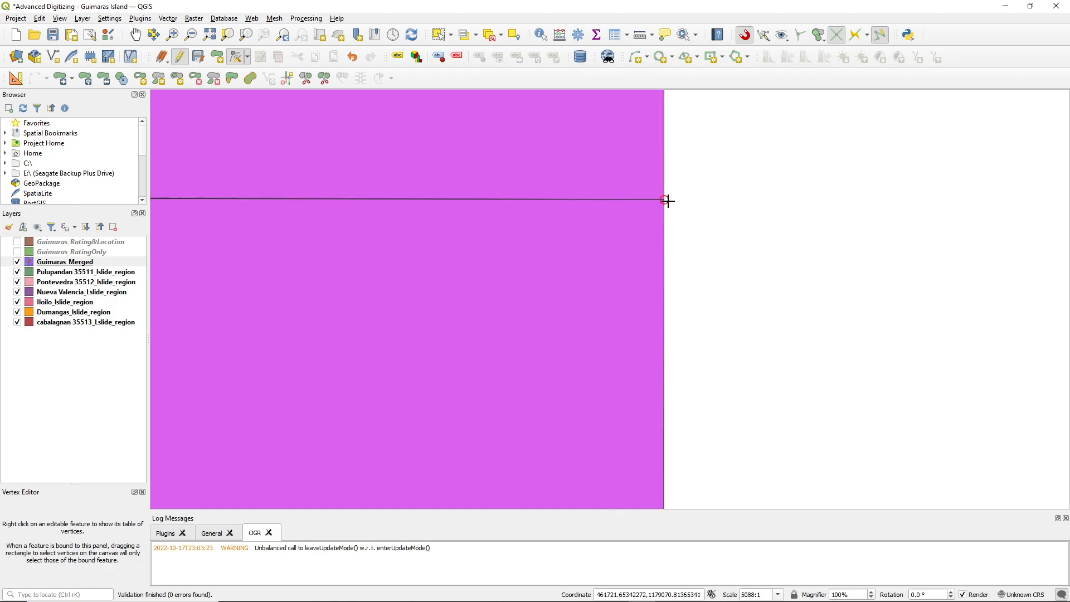
- Snap the lower sheet's corner vertex at the western coast onto the upper sheet's corner and inspect the shared edge
{"action": "scroll", "coordinate": [667, 199], "scroll_direction": "down", "scroll_amount": 6}
{"action": "scroll", "coordinate": [668, 201], "scroll_direction": "down", "scroll_amount": 10}
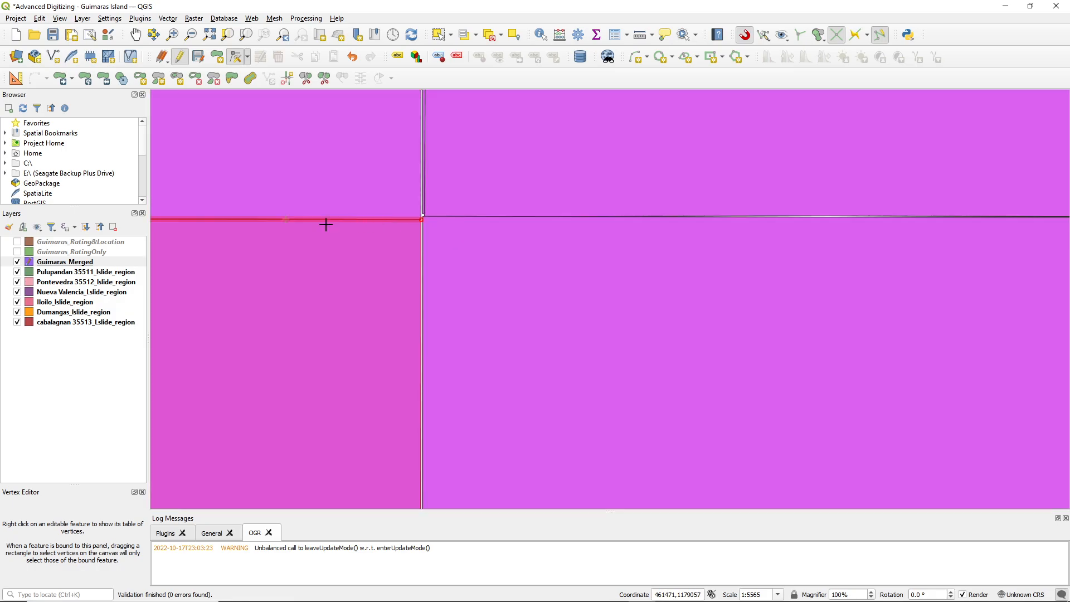
{"action": "scroll", "coordinate": [326, 224], "scroll_direction": "down", "scroll_amount": 4}
{"action": "left_click_drag", "start_coordinate": [325, 224], "coordinate": [672, 279]}
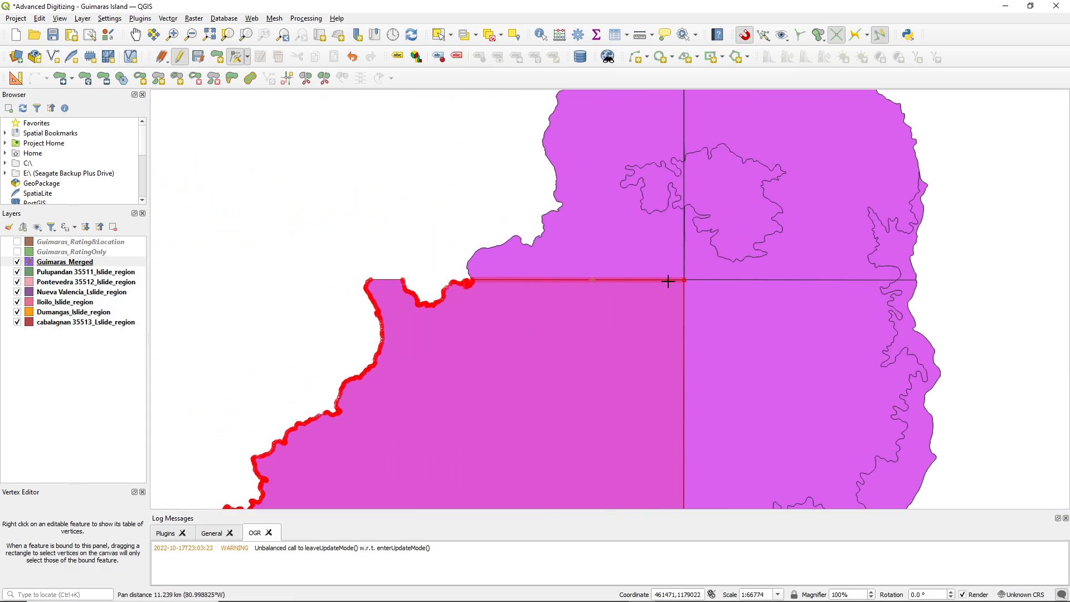
{"action": "scroll", "coordinate": [472, 275], "scroll_direction": "up", "scroll_amount": 7}
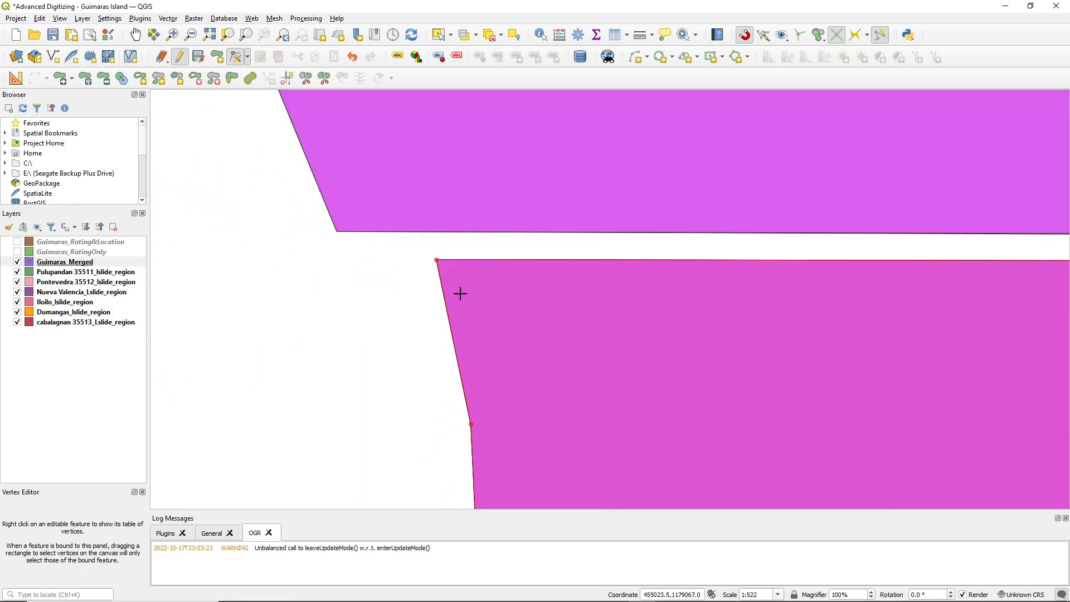
{"action": "left_click", "coordinate": [437, 258]}
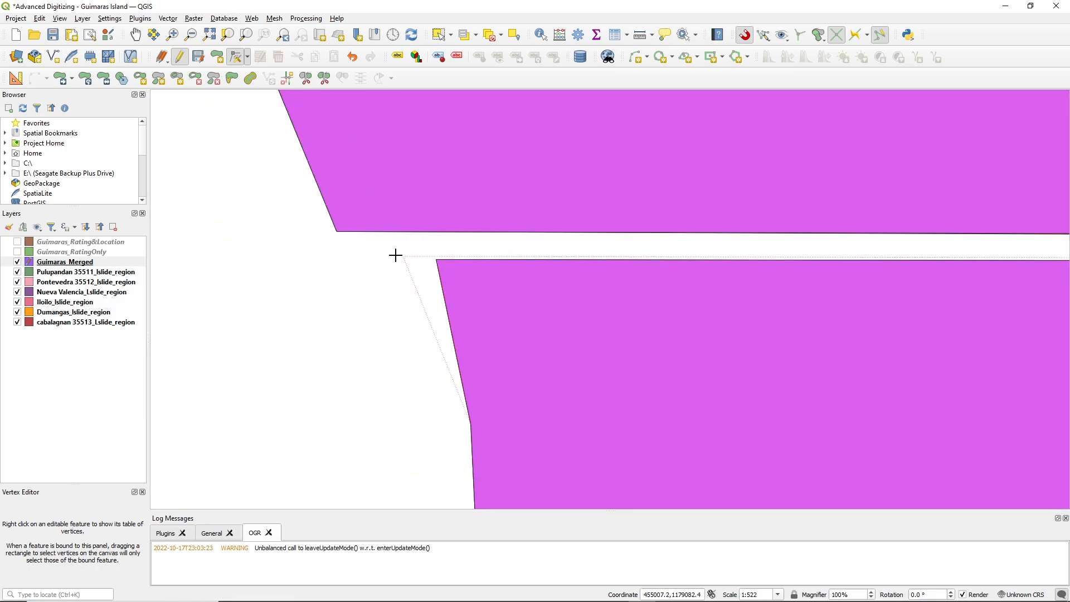
{"action": "left_click", "coordinate": [338, 233]}
{"action": "scroll", "coordinate": [346, 219], "scroll_direction": "up", "scroll_amount": 4}
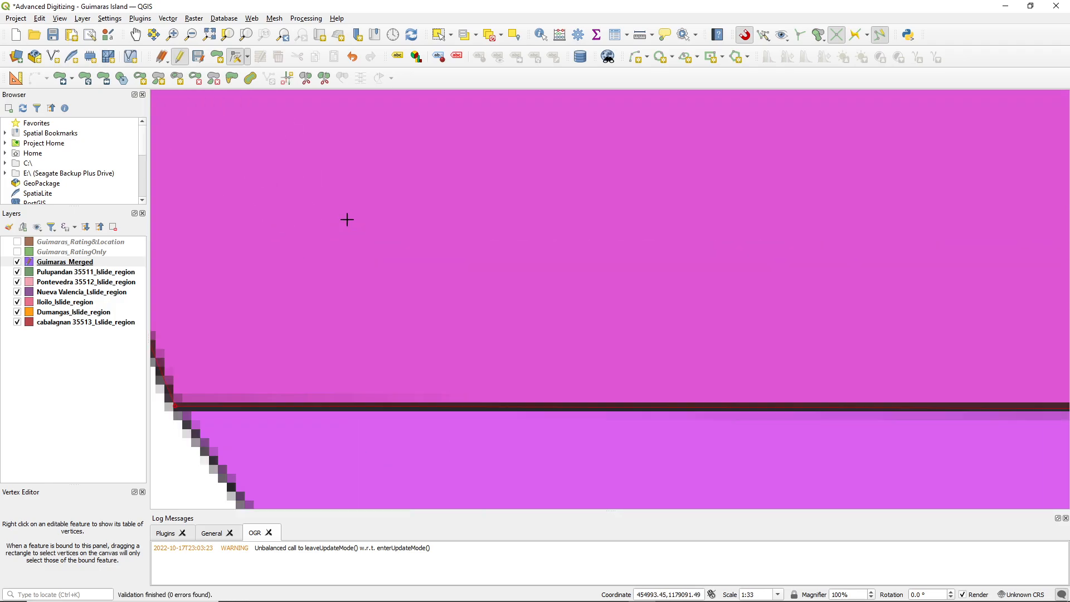
{"action": "scroll", "coordinate": [466, 417], "scroll_direction": "up", "scroll_amount": 6}
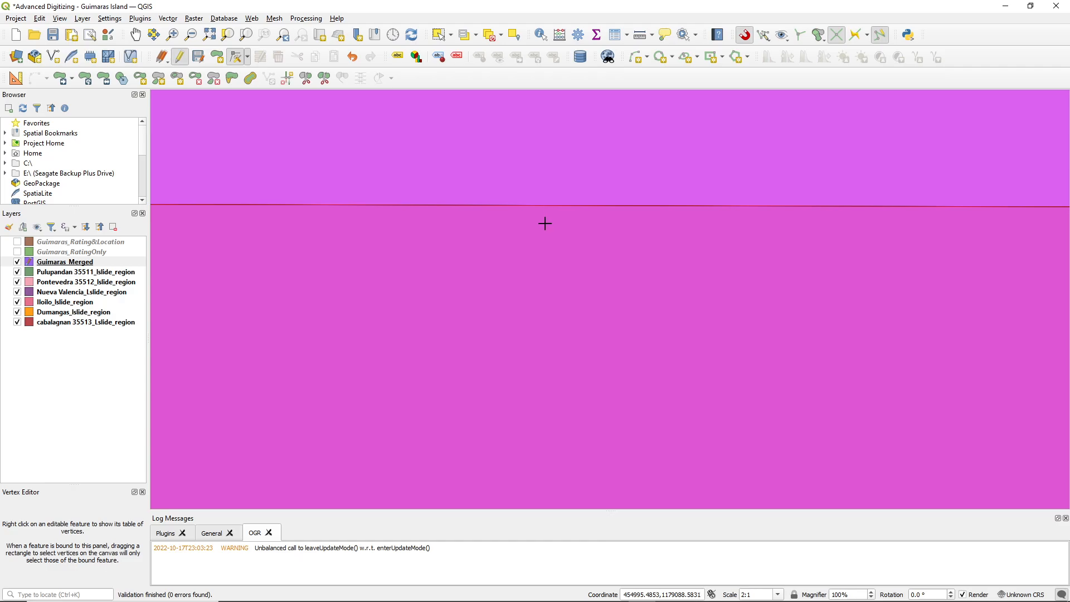
{"action": "scroll", "coordinate": [597, 235], "scroll_direction": "down", "scroll_amount": 14}
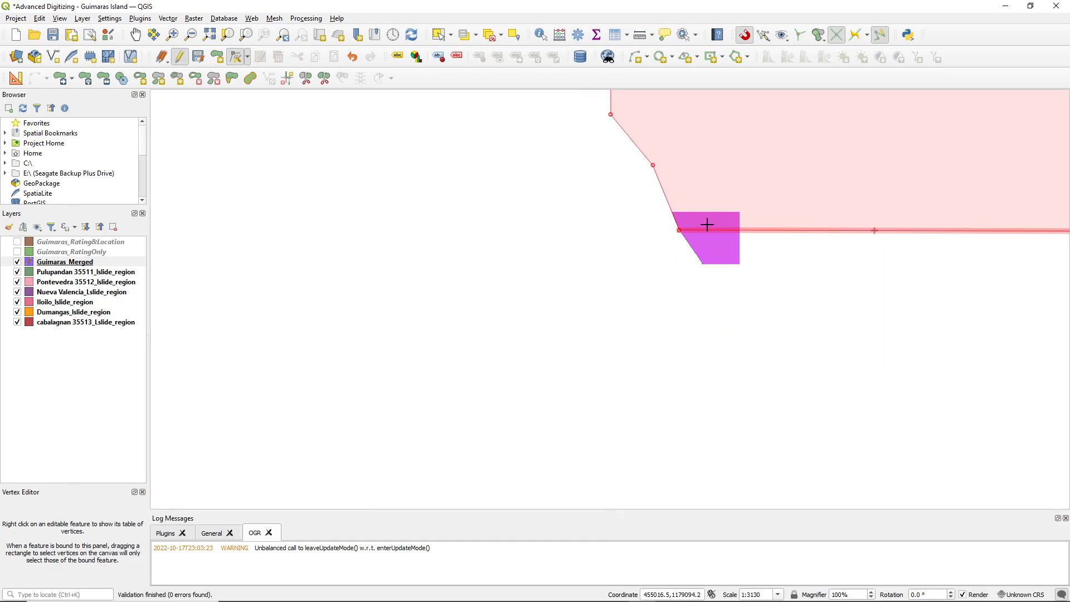
- Save the vertex edits and stop editing Guimaras_Merged
{"action": "left_click_drag", "start_coordinate": [795, 207], "coordinate": [363, 313]}
{"action": "scroll", "coordinate": [812, 228], "scroll_direction": "down", "scroll_amount": 3}
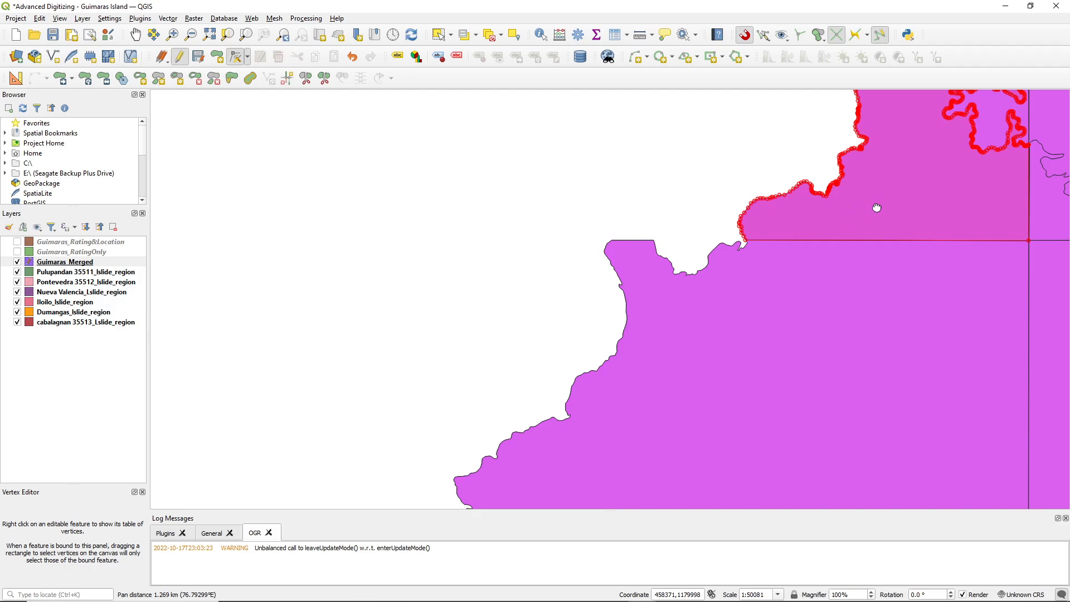
{"action": "left_click_drag", "start_coordinate": [881, 205], "coordinate": [494, 333]}
{"action": "scroll", "coordinate": [650, 235], "scroll_direction": "up", "scroll_amount": 1}
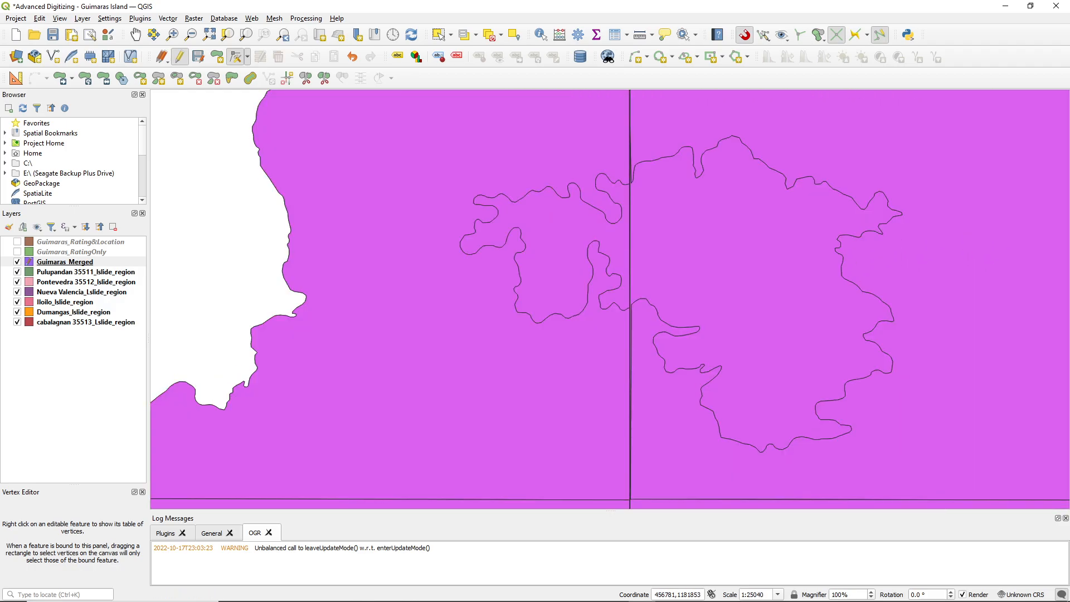
{"action": "scroll", "coordinate": [626, 179], "scroll_direction": "up", "scroll_amount": 3}
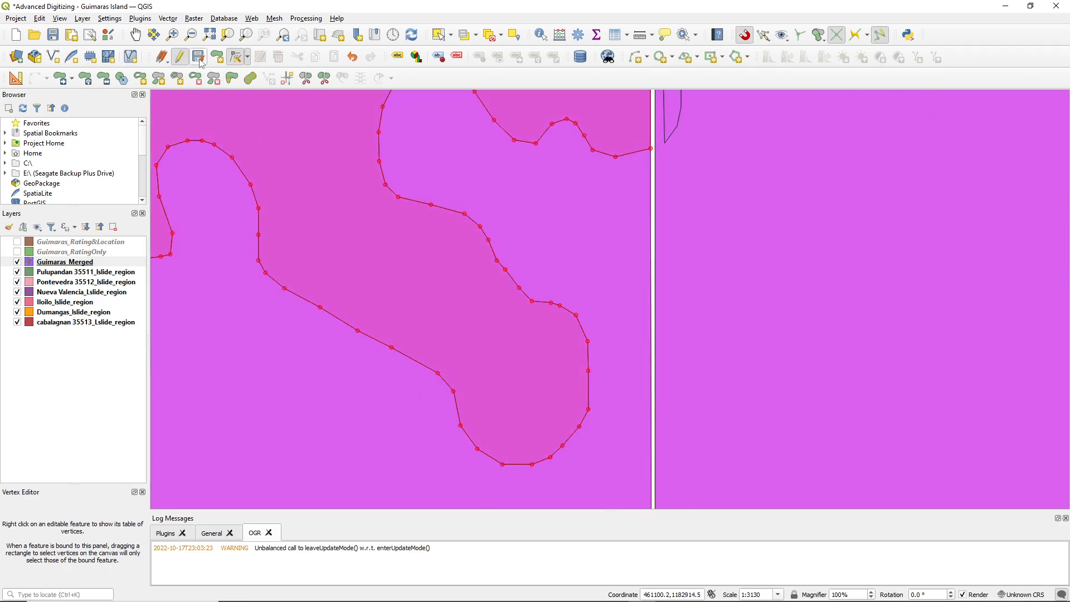
{"action": "left_click", "coordinate": [199, 57]}
{"action": "left_click", "coordinate": [179, 56]}
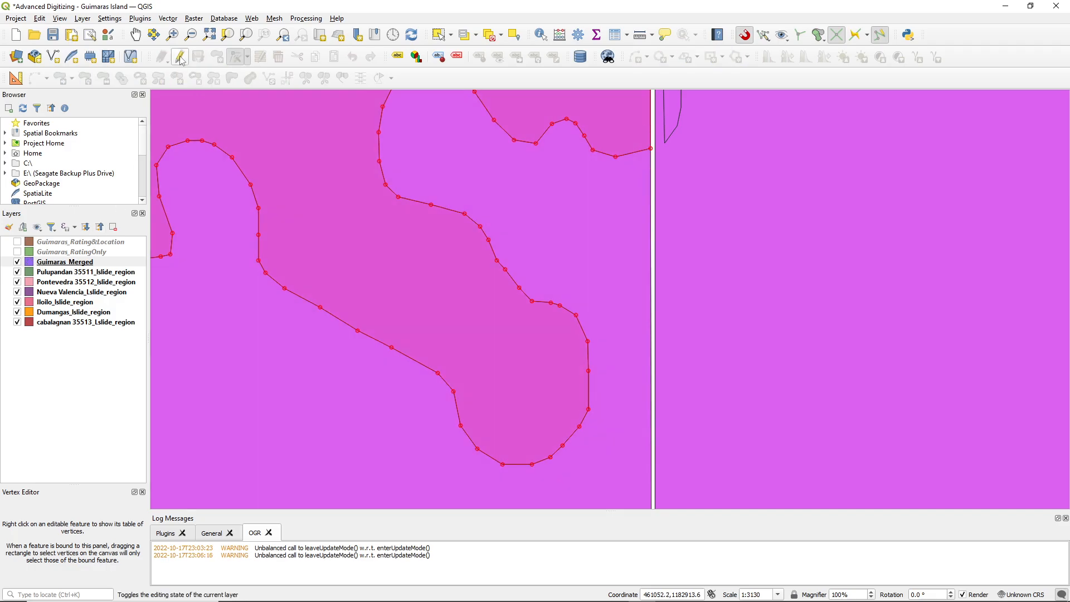
- Hide Guimaras_Merged and show Guimaras_RatingOnly around the inland polygon split by the vertical sheet boundary
{"action": "left_click", "coordinate": [18, 262]}
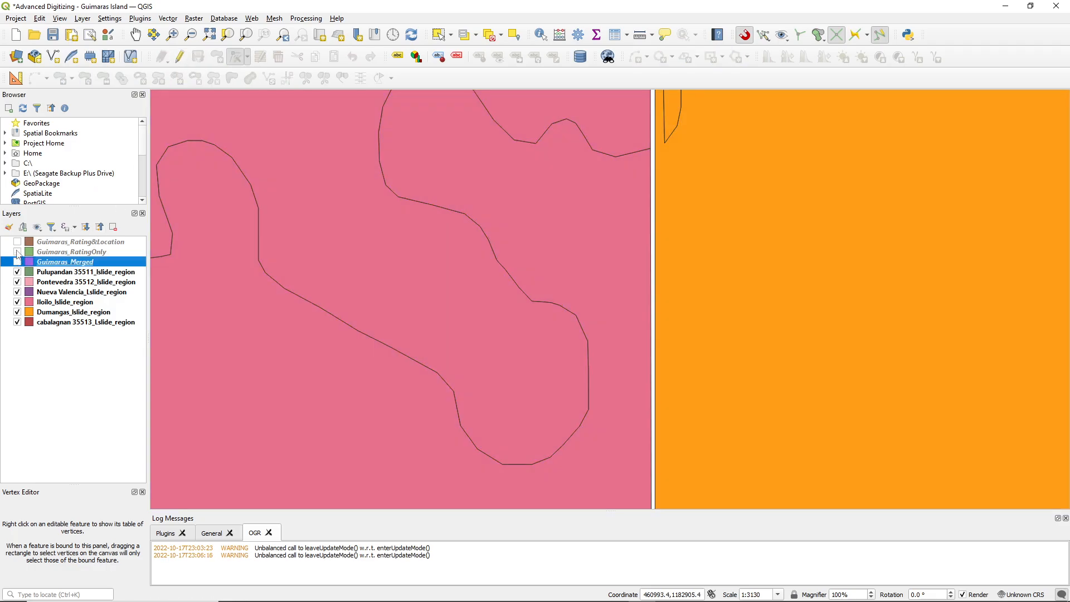
{"action": "left_click", "coordinate": [18, 252]}
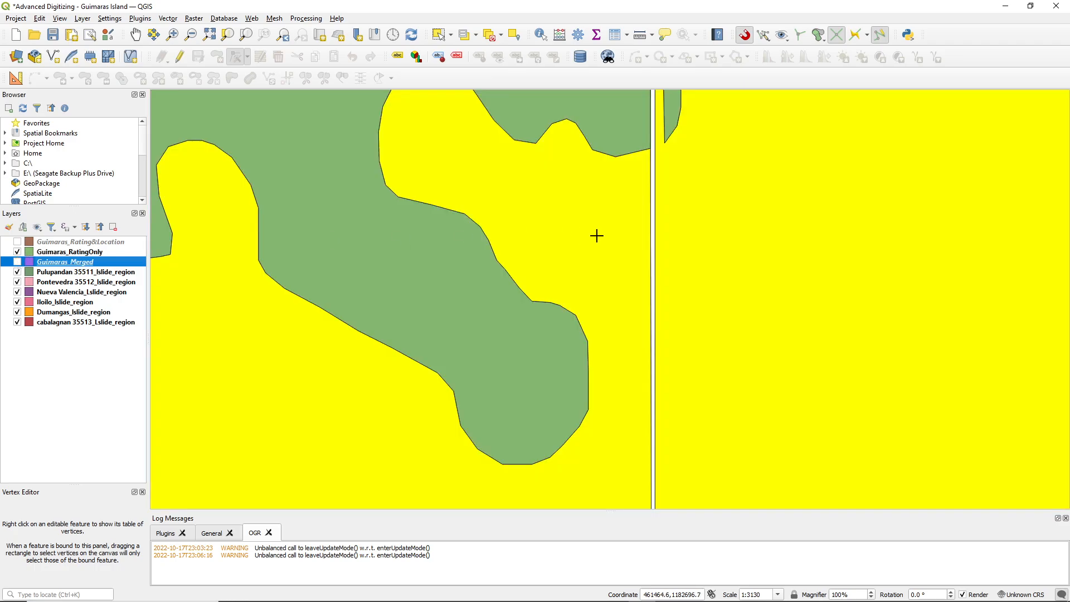
{"action": "scroll", "coordinate": [624, 225], "scroll_direction": "down", "scroll_amount": 3}
{"action": "left_click_drag", "start_coordinate": [662, 232], "coordinate": [524, 193]}
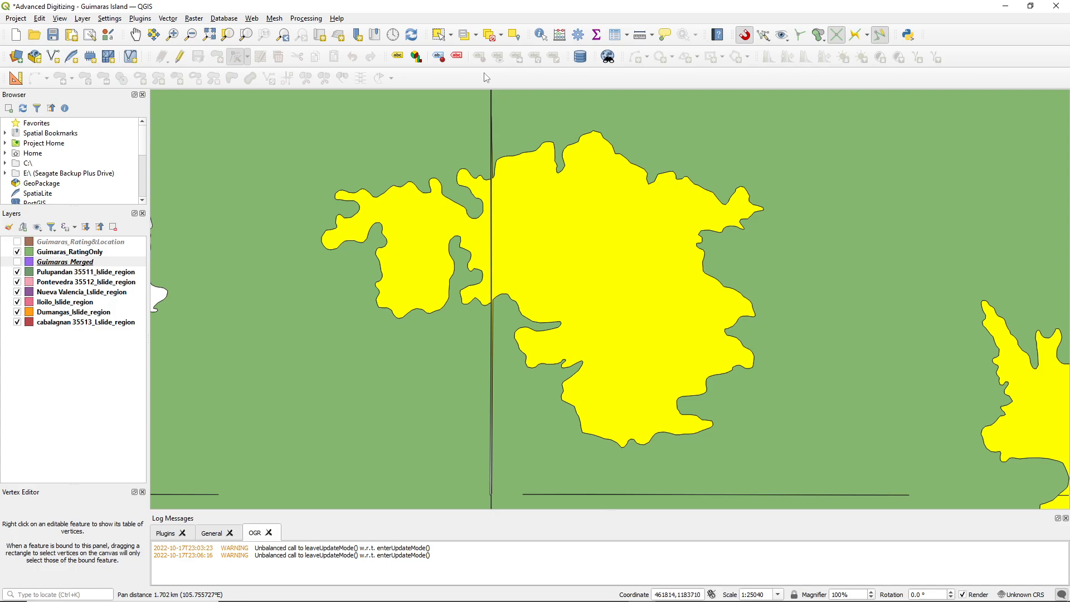
- Clear the selection, make Guimaras_RatingOnly active and select the feature containing the inland polygon on the vertical sheet boundary
{"action": "left_click", "coordinate": [490, 34]}
{"action": "left_click", "coordinate": [438, 35]}
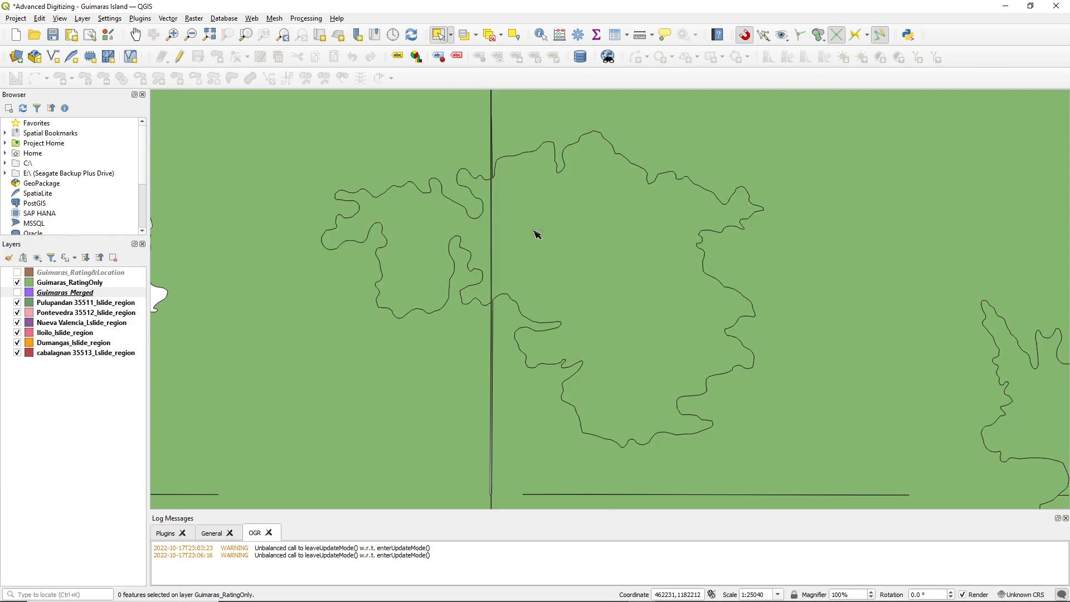
{"action": "left_click", "coordinate": [62, 283]}
{"action": "left_click", "coordinate": [529, 236]}
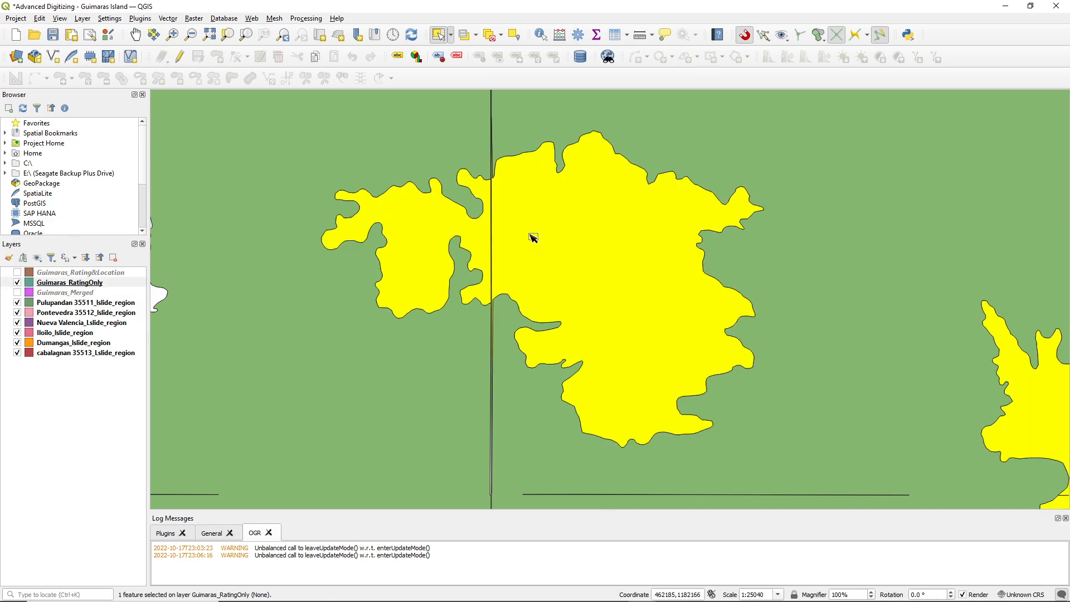
{"action": "key", "text": "ctrl"}
{"action": "key", "text": "ctrl"}
{"action": "key", "text": "ctrl"}
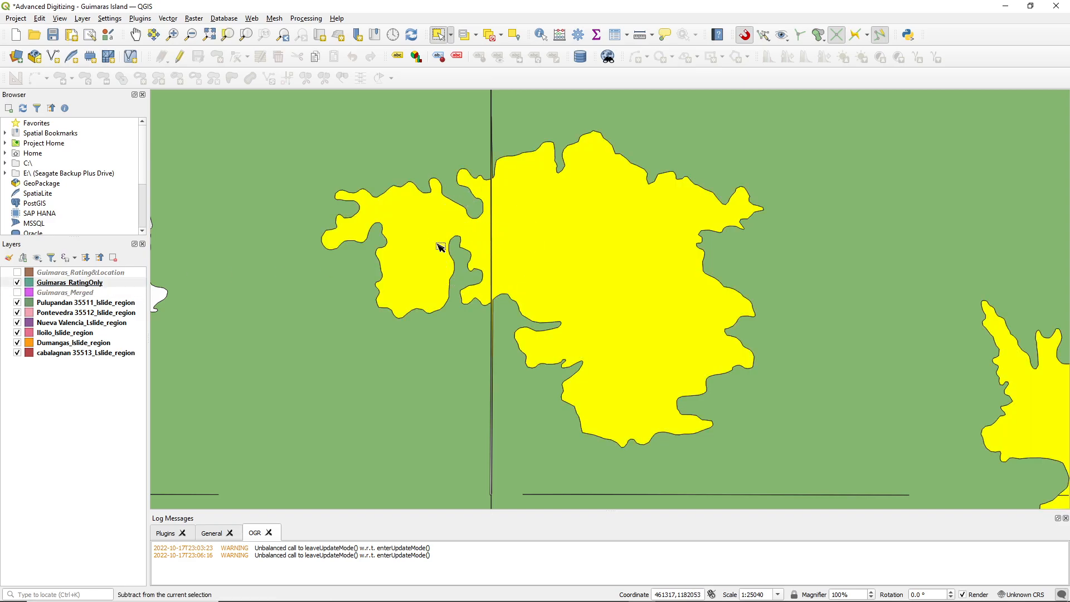
{"action": "key", "text": "ctrl"}
{"action": "key", "text": "ctrl"}
- Start editing Guimaras_RatingOnly and draw a four-corner polygon across the vertical sheet gap inside the inland polygon, leaving its attributes empty
{"action": "scroll", "coordinate": [498, 246], "scroll_direction": "up", "scroll_amount": 1}
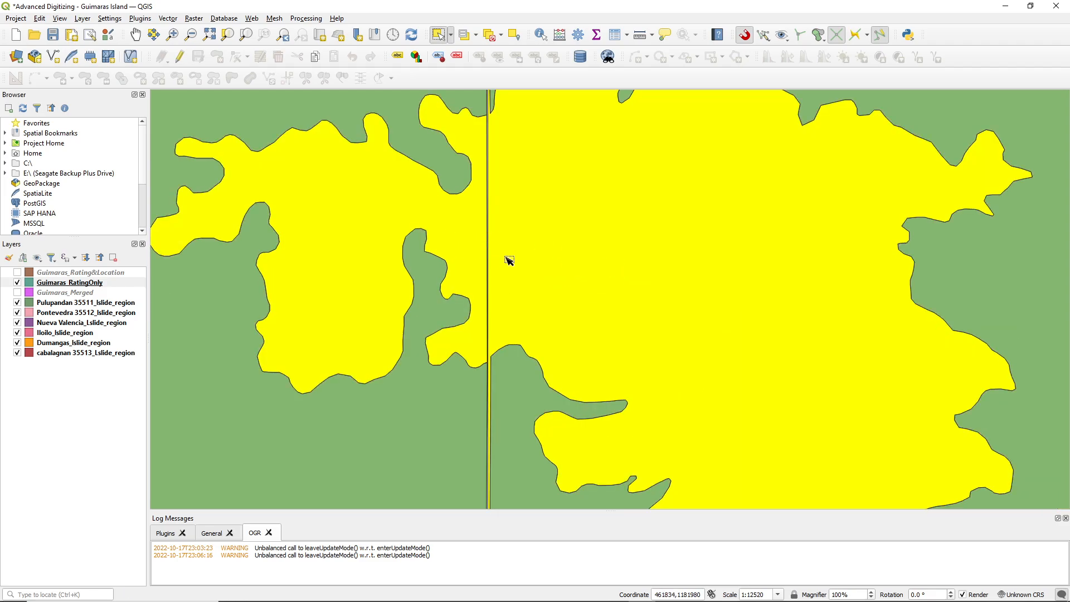
{"action": "scroll", "coordinate": [502, 234], "scroll_direction": "up", "scroll_amount": 1}
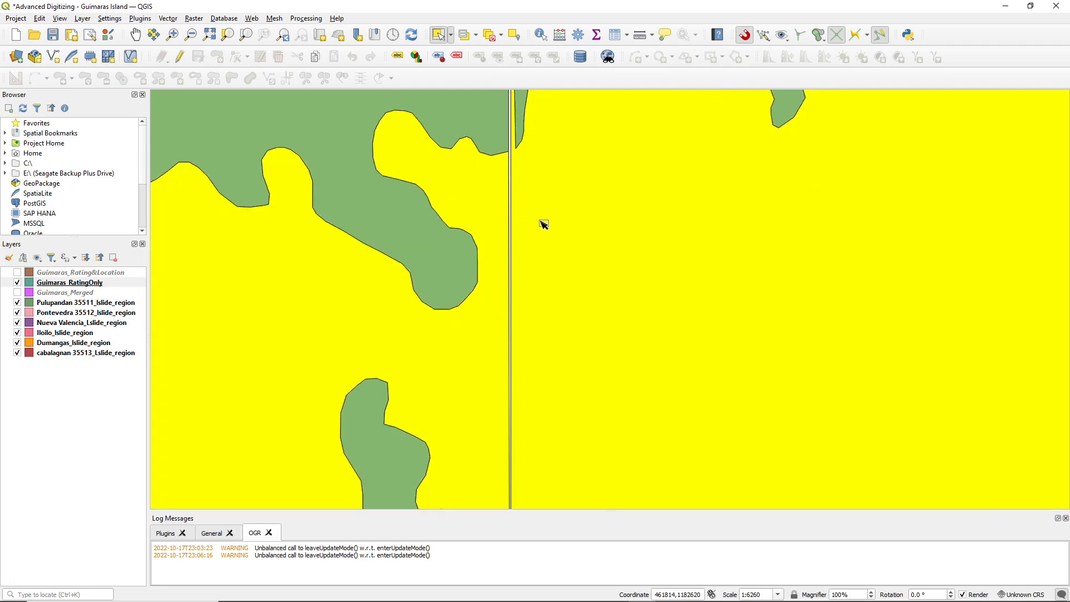
{"action": "scroll", "coordinate": [532, 215], "scroll_direction": "up", "scroll_amount": 1}
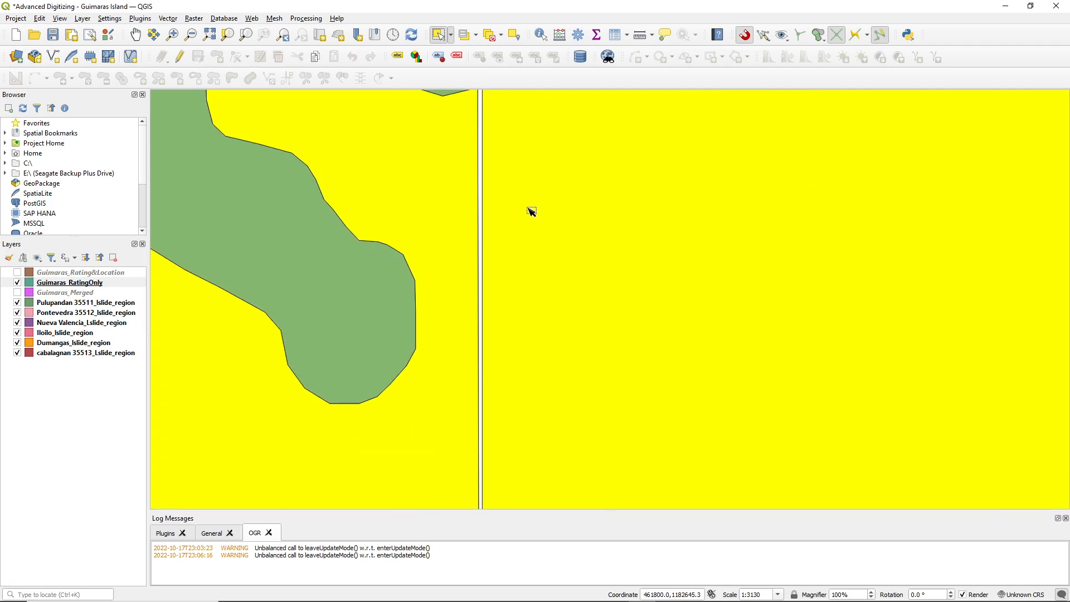
{"action": "left_click_drag", "start_coordinate": [487, 181], "coordinate": [504, 266]}
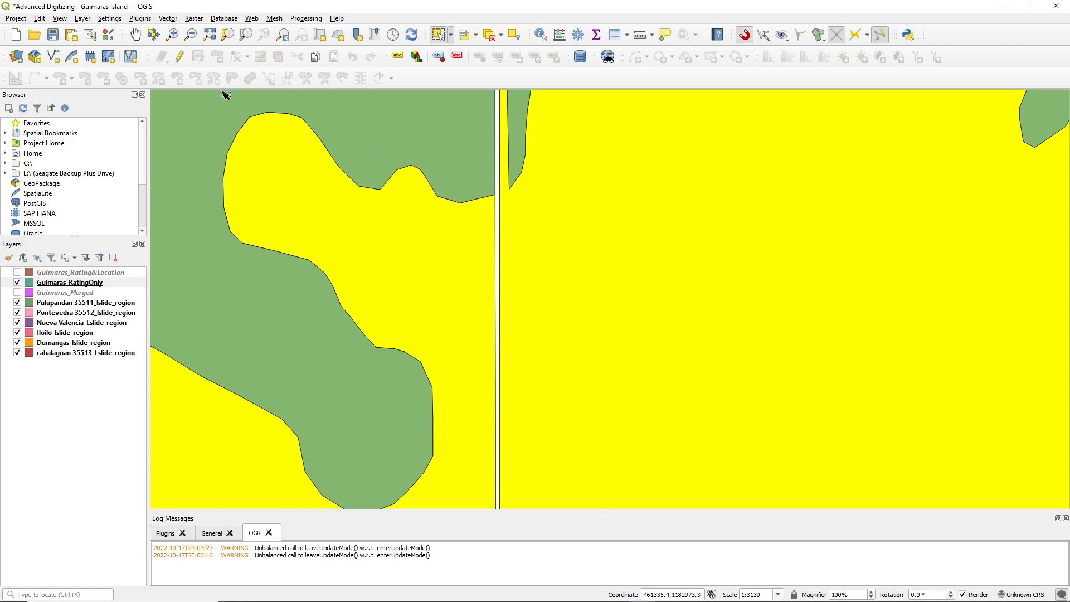
{"action": "left_click", "coordinate": [180, 57]}
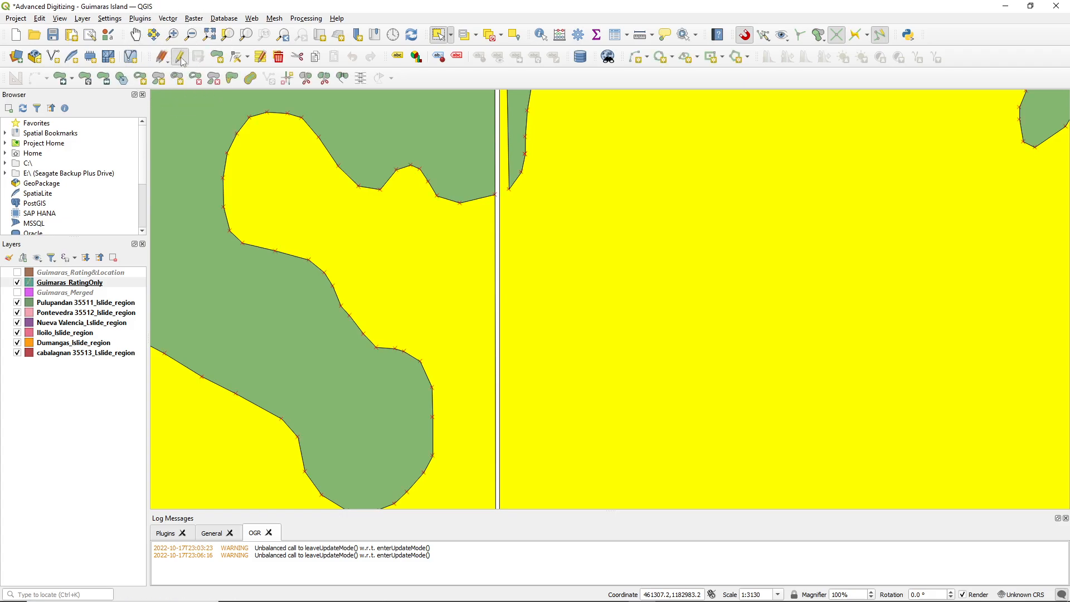
{"action": "left_click", "coordinate": [218, 58]}
{"action": "left_click", "coordinate": [477, 224]}
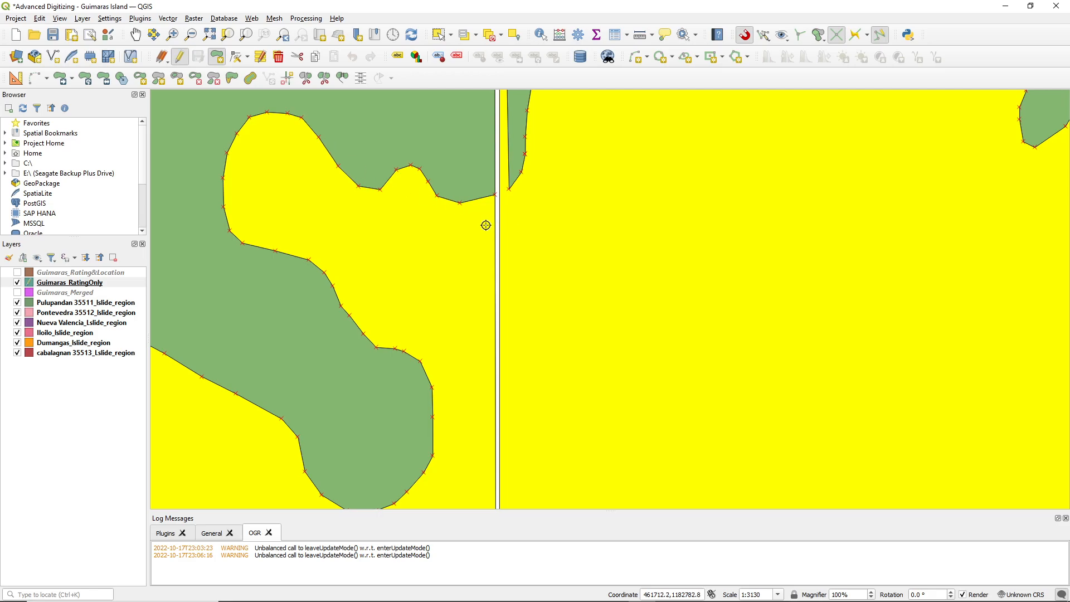
{"action": "left_click", "coordinate": [520, 207]}
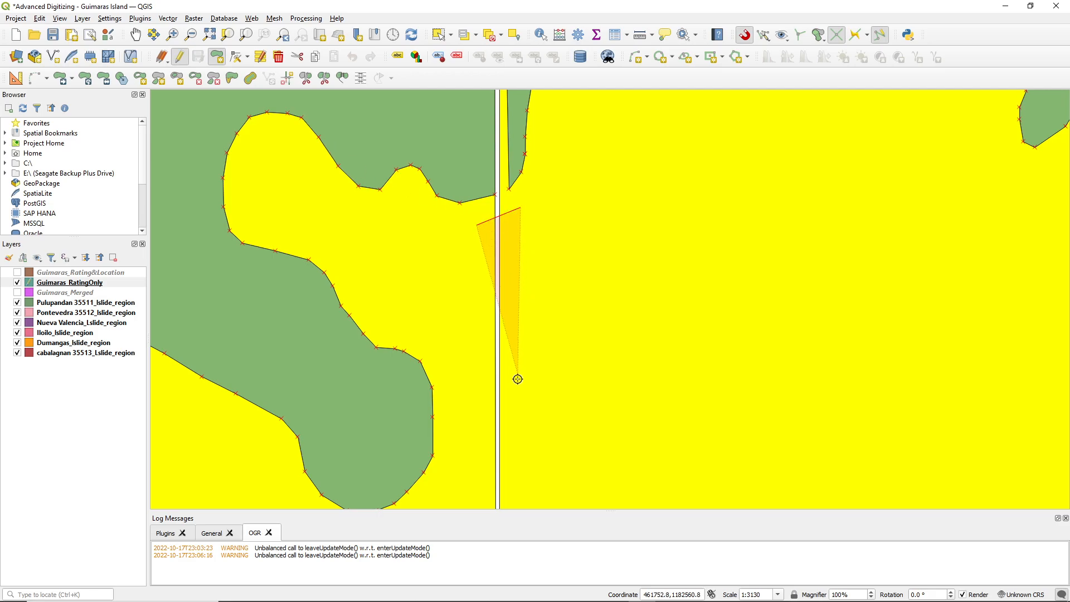
{"action": "left_click", "coordinate": [515, 444]}
{"action": "left_click", "coordinate": [463, 444]}
{"action": "right_click", "coordinate": [458, 383]}
{"action": "left_click", "coordinate": [722, 222]}
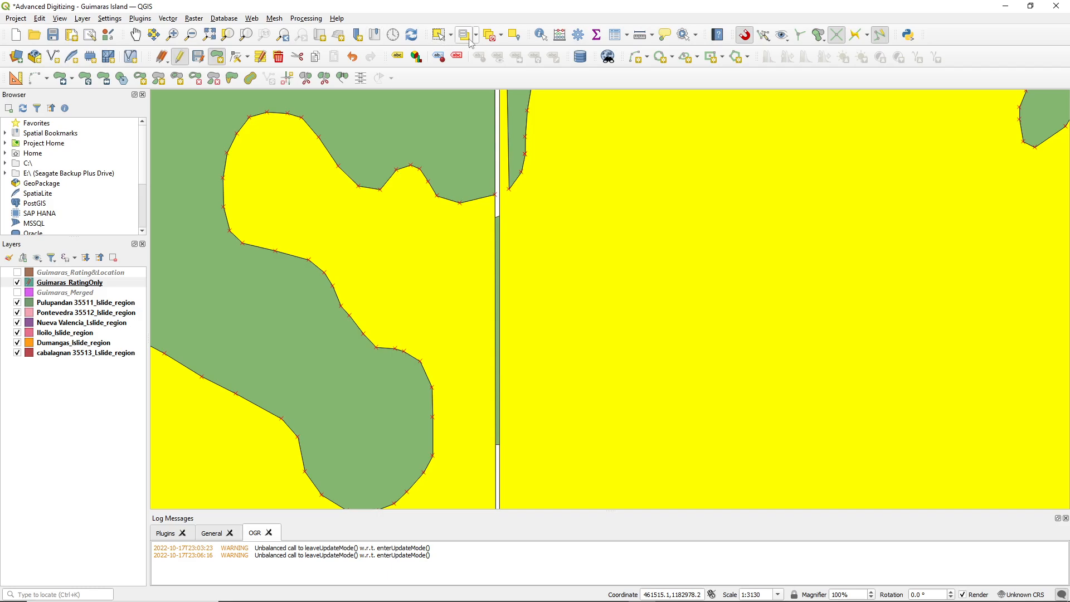
- Select the new gap-filling sliver together with the surrounding inland polygon feature in Guimaras_RatingOnly
{"action": "left_click", "coordinate": [439, 34]}
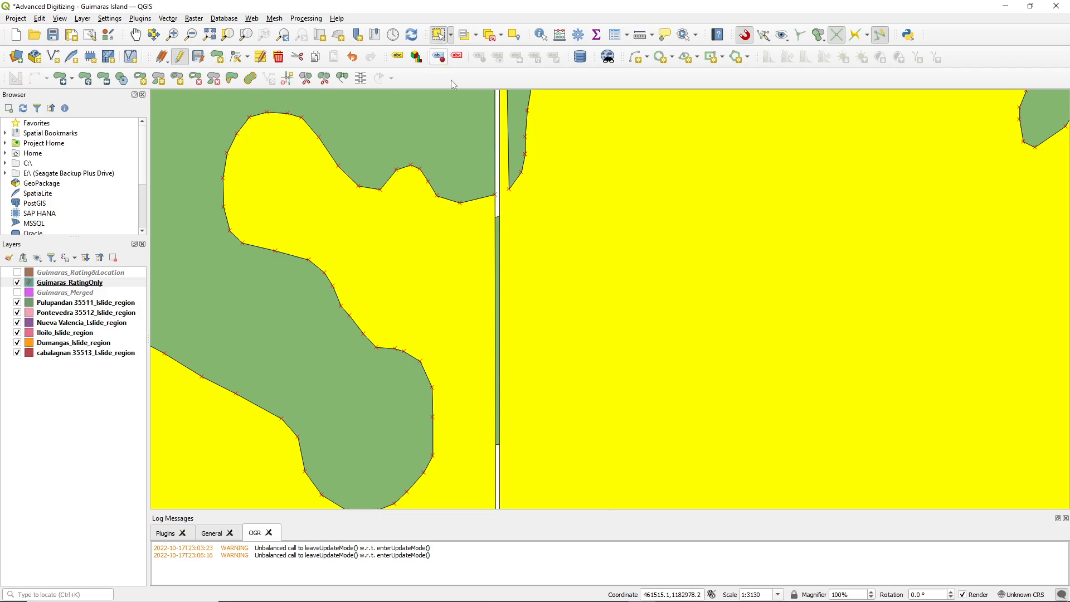
{"action": "left_click", "coordinate": [498, 226]}
{"action": "scroll", "coordinate": [500, 286], "scroll_direction": "up", "scroll_amount": 2}
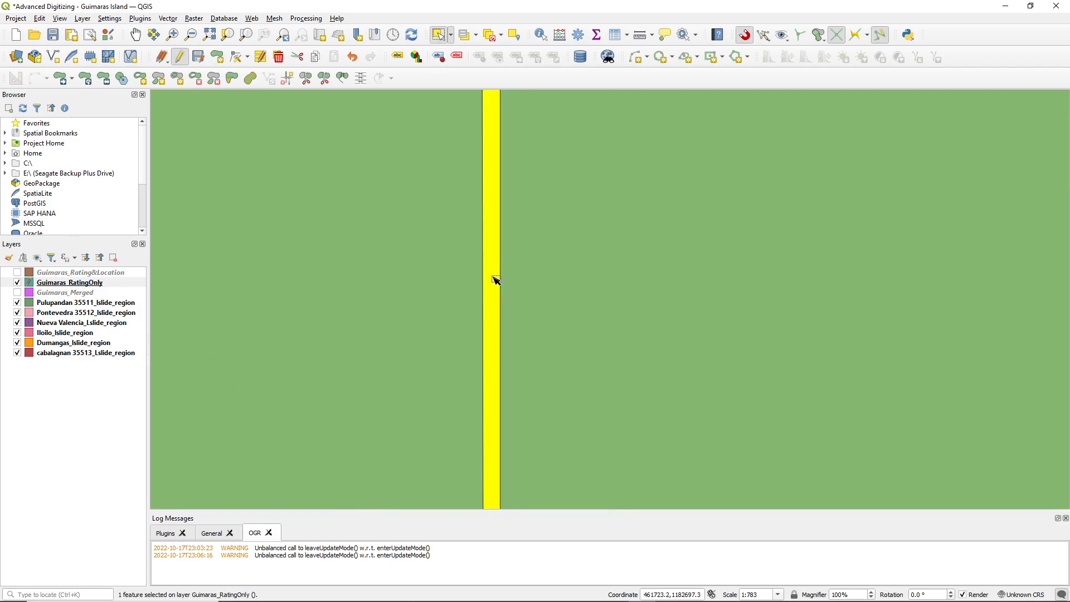
{"action": "left_click", "coordinate": [529, 279]}
{"action": "scroll", "coordinate": [499, 278], "scroll_direction": "down", "scroll_amount": 2}
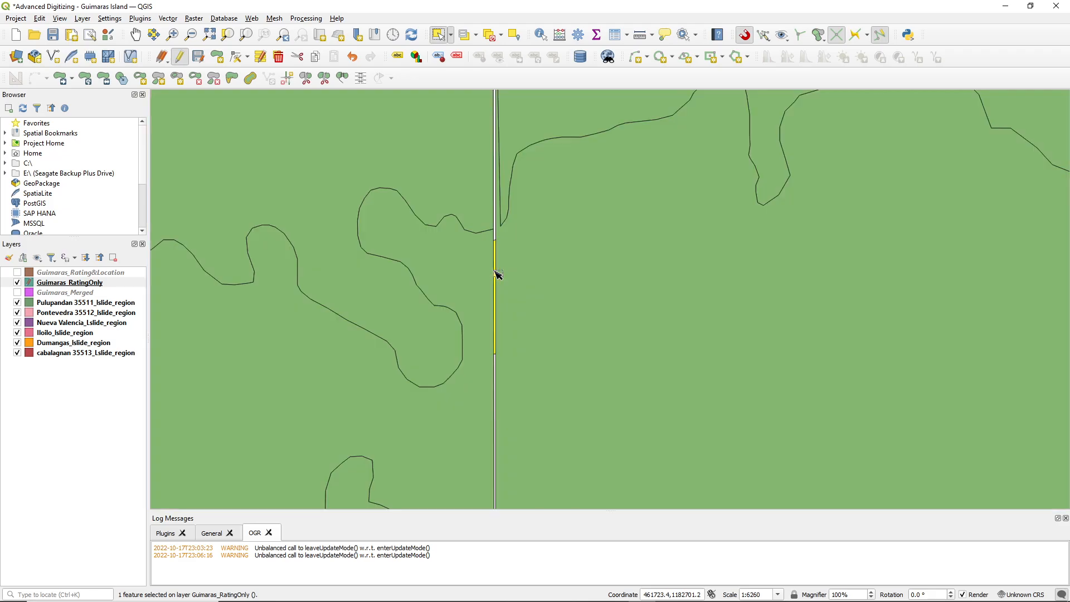
{"action": "left_click", "coordinate": [488, 245]}
{"action": "left_click_drag", "start_coordinate": [485, 272], "coordinate": [509, 219]}
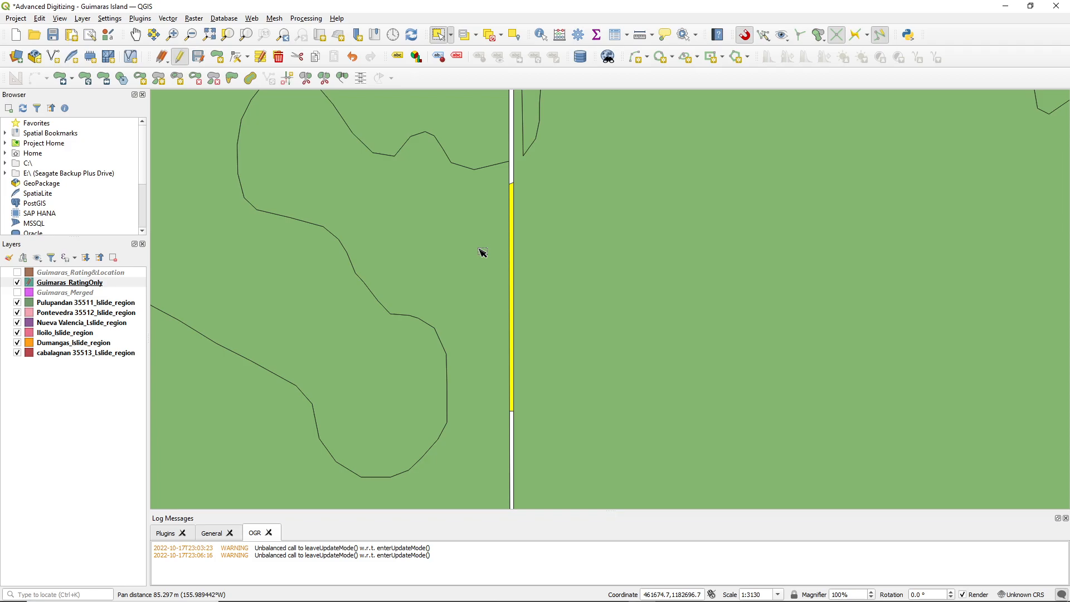
{"action": "key", "text": "ctrl"}
{"action": "key", "text": "ctrl"}
{"action": "left_click", "coordinate": [482, 252]}
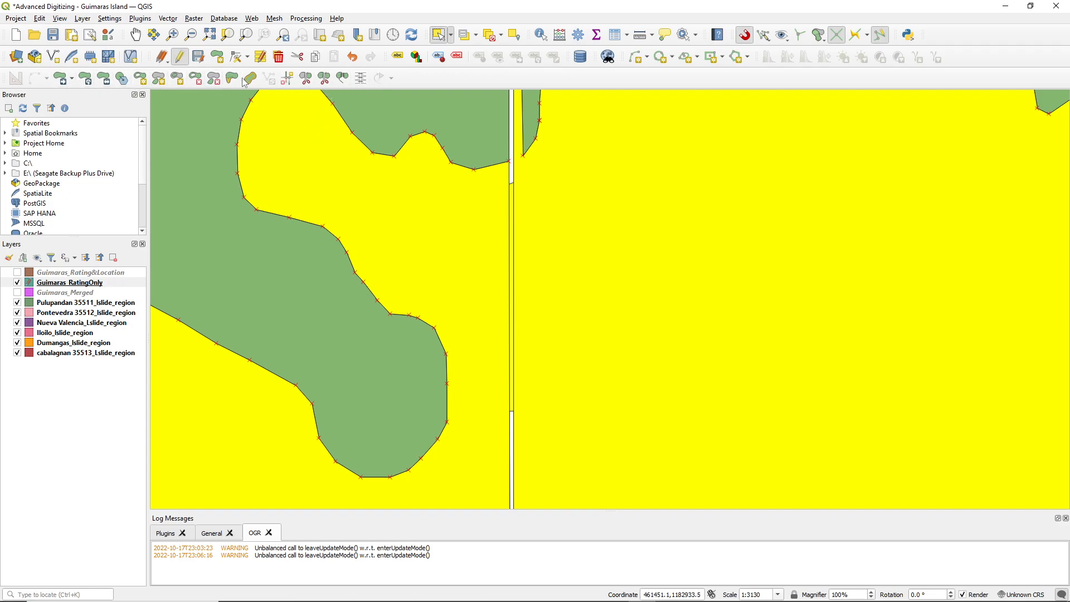
- Merge the two selected features, keeping the attributes of feature 2 with ID 5 and RATING None
{"action": "left_click", "coordinate": [342, 78]}
{"action": "left_click_drag", "start_coordinate": [751, 167], "coordinate": [657, 183]}
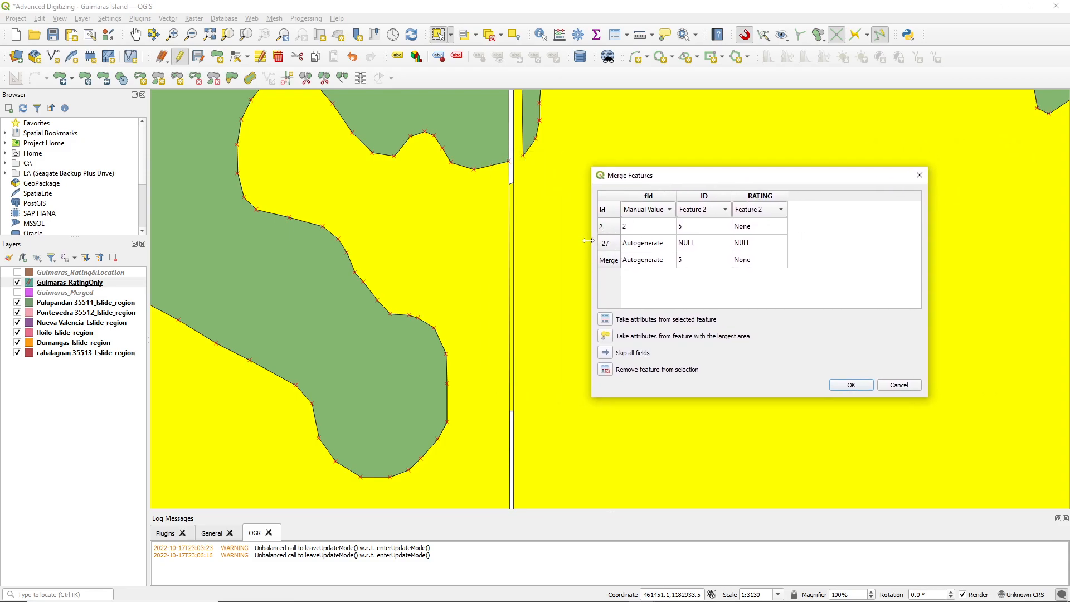
{"action": "left_click", "coordinate": [602, 230]}
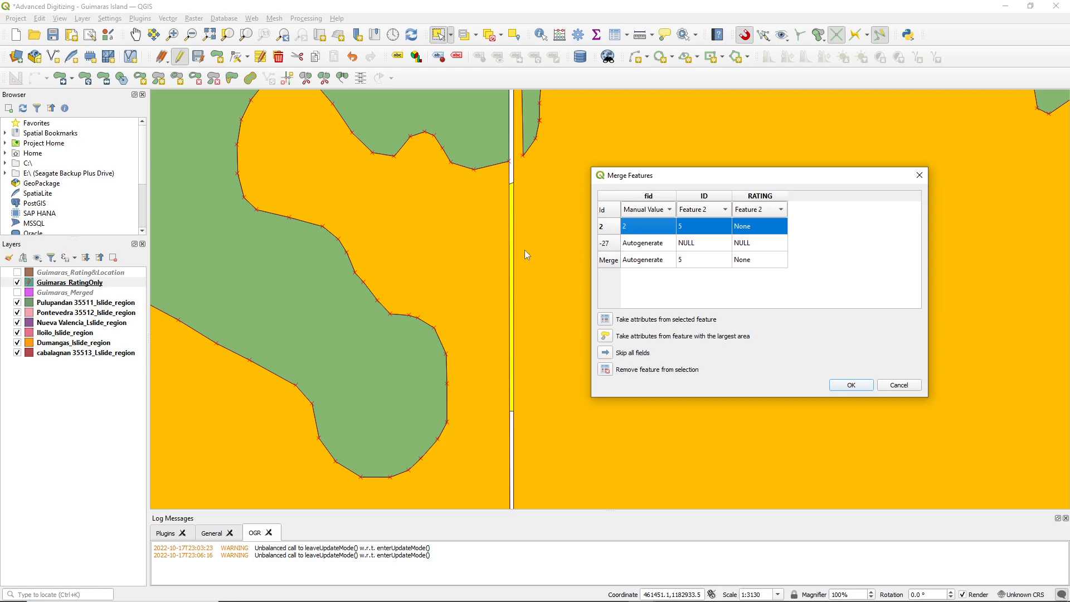
{"action": "left_click", "coordinate": [510, 240]}
{"action": "left_click", "coordinate": [602, 225]}
{"action": "left_click", "coordinate": [851, 385]}
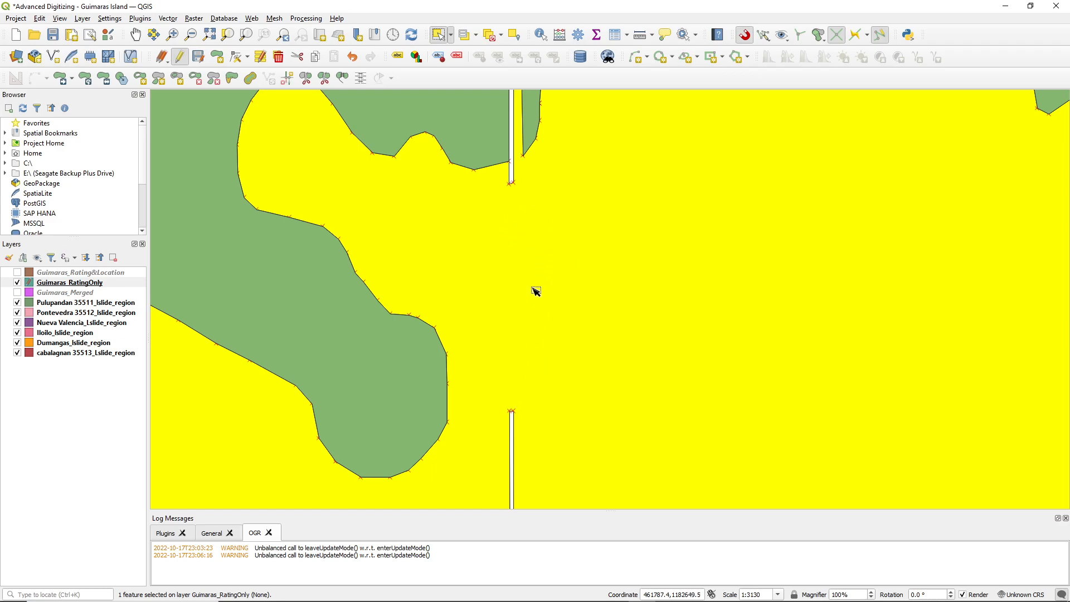
- Examine the merged section and the remaining gaps and slivers along the vertical sheet boundary from the inland polygon southward
{"action": "scroll", "coordinate": [509, 202], "scroll_direction": "up", "scroll_amount": 1}
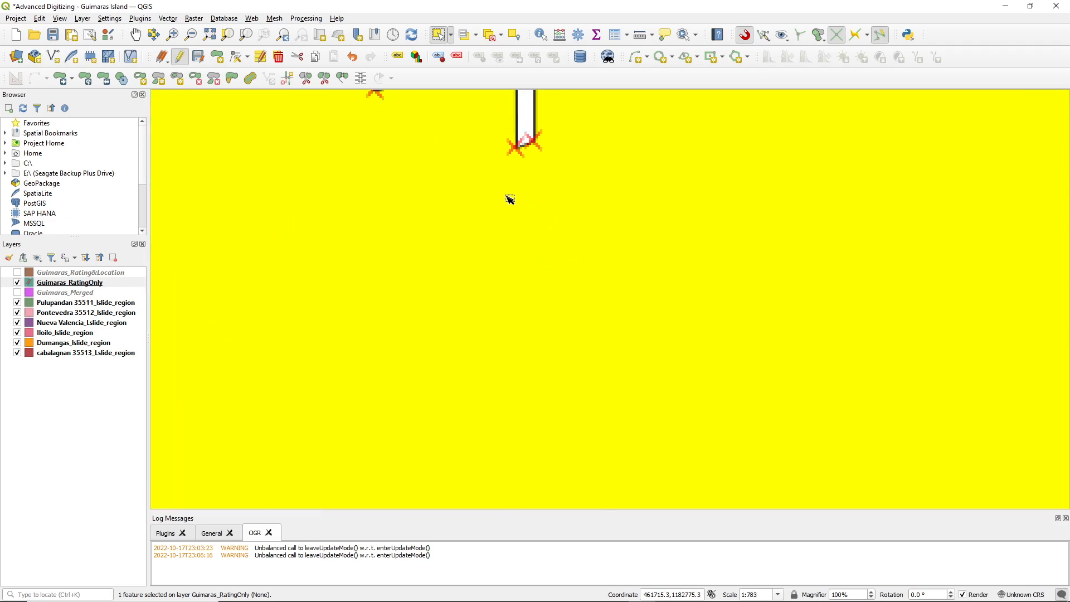
{"action": "scroll", "coordinate": [509, 198], "scroll_direction": "down", "scroll_amount": 2}
{"action": "scroll", "coordinate": [519, 231], "scroll_direction": "down", "scroll_amount": 2}
{"action": "scroll", "coordinate": [525, 304], "scroll_direction": "up", "scroll_amount": 2}
{"action": "left_click_drag", "start_coordinate": [513, 348], "coordinate": [568, 227]}
{"action": "left_click_drag", "start_coordinate": [569, 275], "coordinate": [597, 334]}
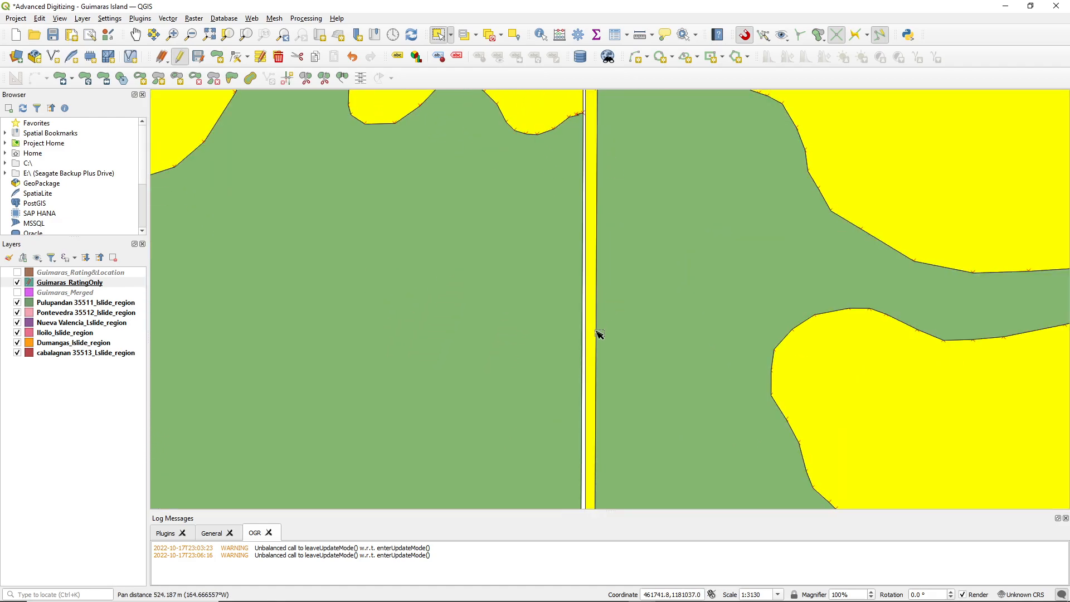
{"action": "scroll", "coordinate": [602, 390], "scroll_direction": "down", "scroll_amount": 3}
{"action": "left_click_drag", "start_coordinate": [595, 380], "coordinate": [553, 308]}
{"action": "scroll", "coordinate": [550, 280], "scroll_direction": "up", "scroll_amount": 1}
{"action": "scroll", "coordinate": [557, 362], "scroll_direction": "up", "scroll_amount": 3}
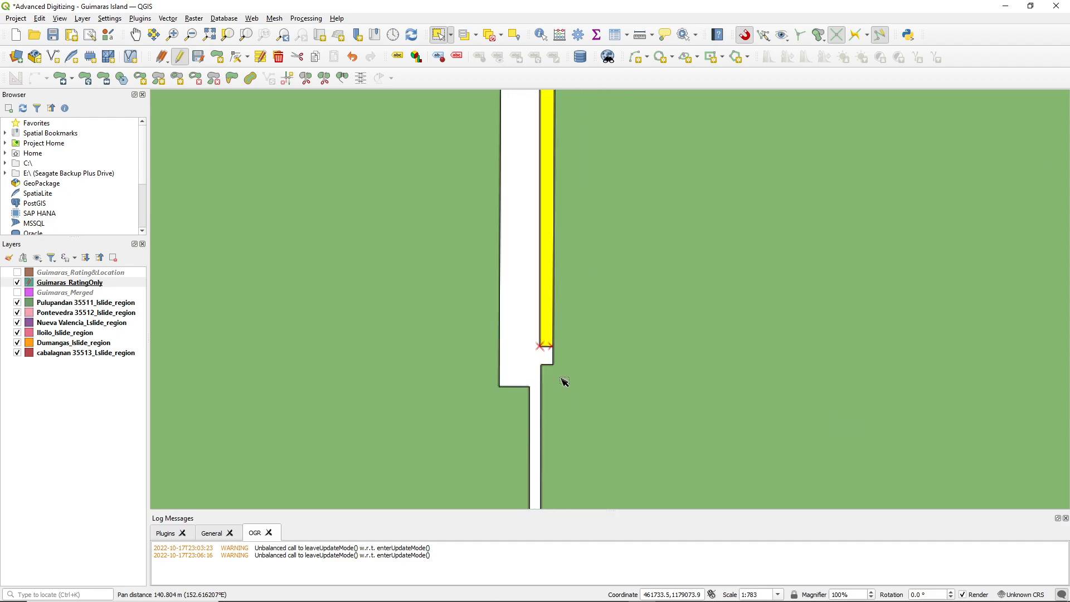
{"action": "scroll", "coordinate": [544, 337], "scroll_direction": "up", "scroll_amount": 3}
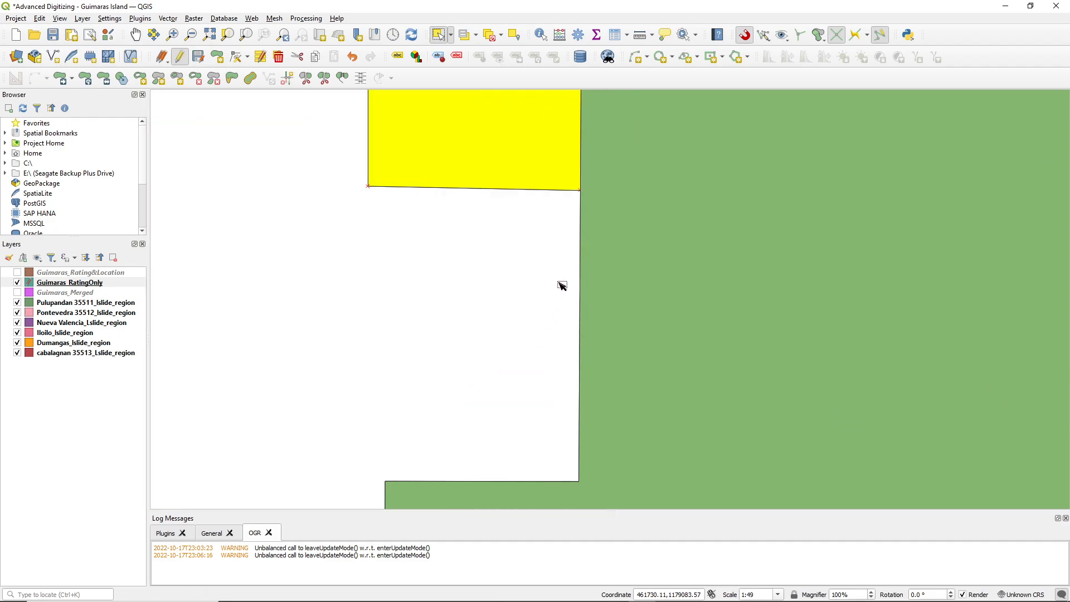
{"action": "scroll", "coordinate": [559, 282], "scroll_direction": "down", "scroll_amount": 8}
{"action": "scroll", "coordinate": [558, 157], "scroll_direction": "up", "scroll_amount": 2}
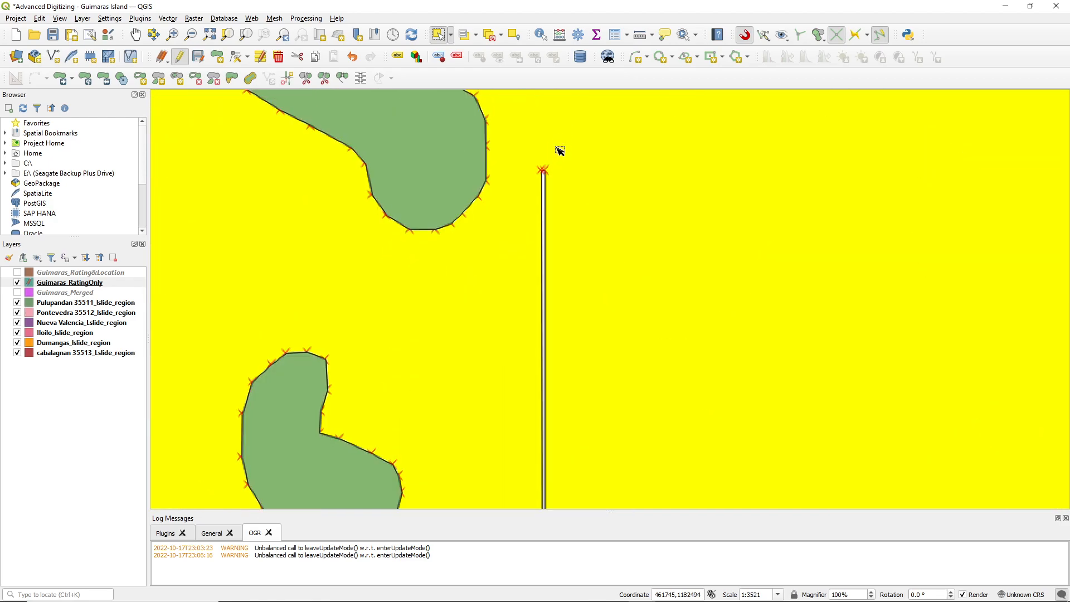
{"action": "scroll", "coordinate": [508, 238], "scroll_direction": "down", "scroll_amount": 3}
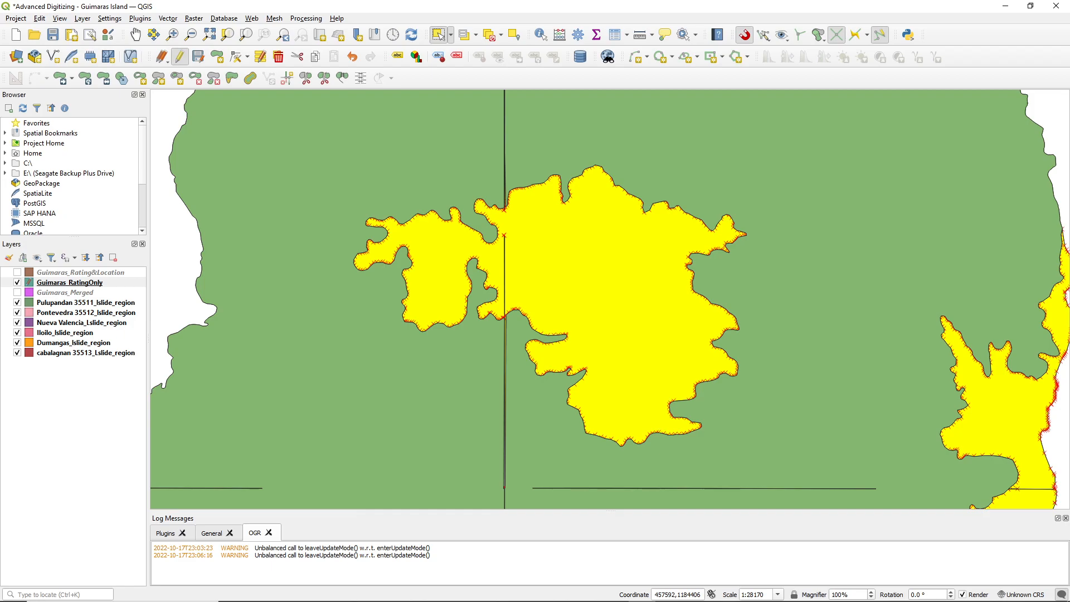
{"action": "scroll", "coordinate": [390, 193], "scroll_direction": "up", "scroll_amount": 1}
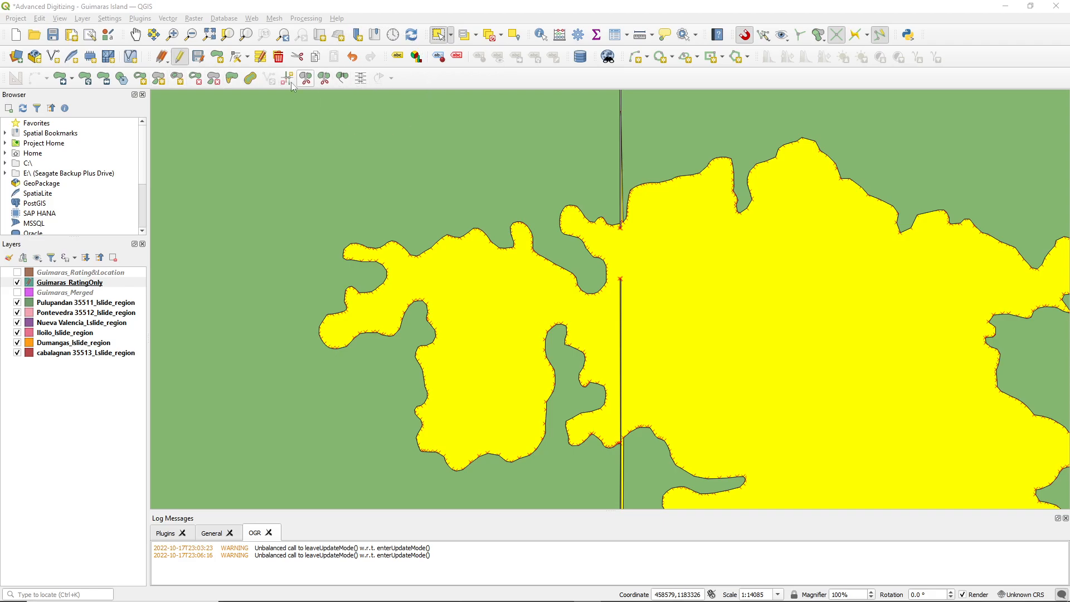
{"action": "left_click", "coordinate": [100, 84]}
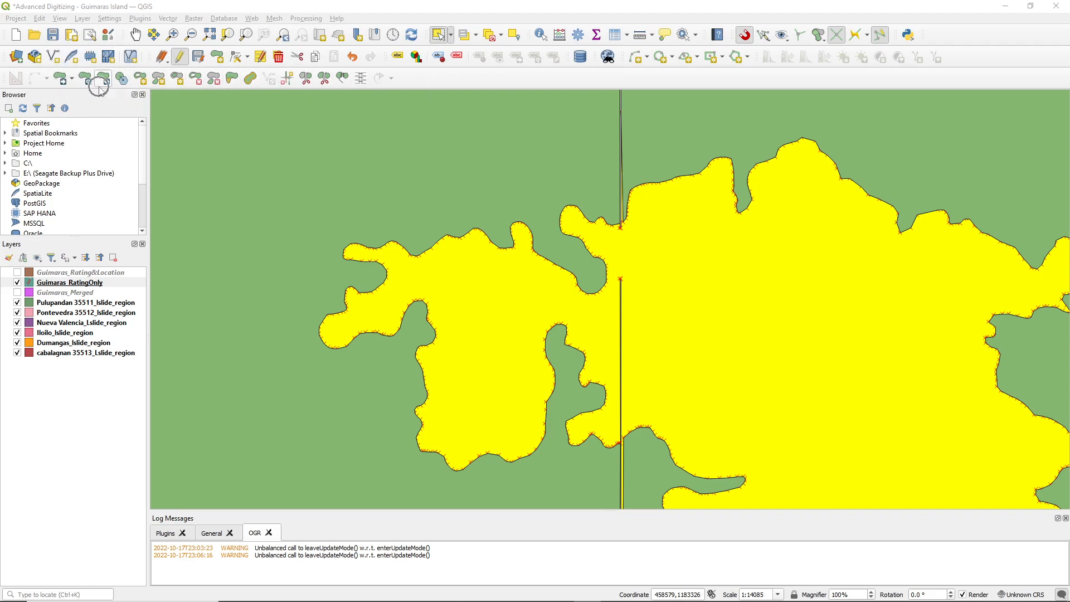